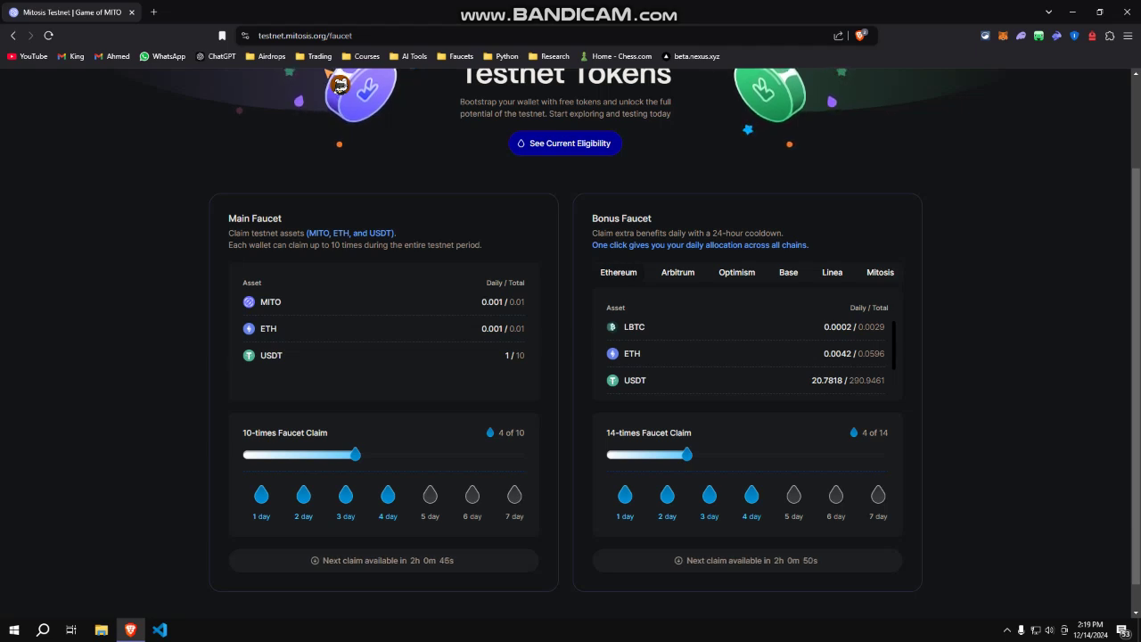
# Examine the asset allowances, claim progress and cooldown timers of the Main Faucet and Bonus Faucet.
pyautogui.scroll(2, 336, 81)
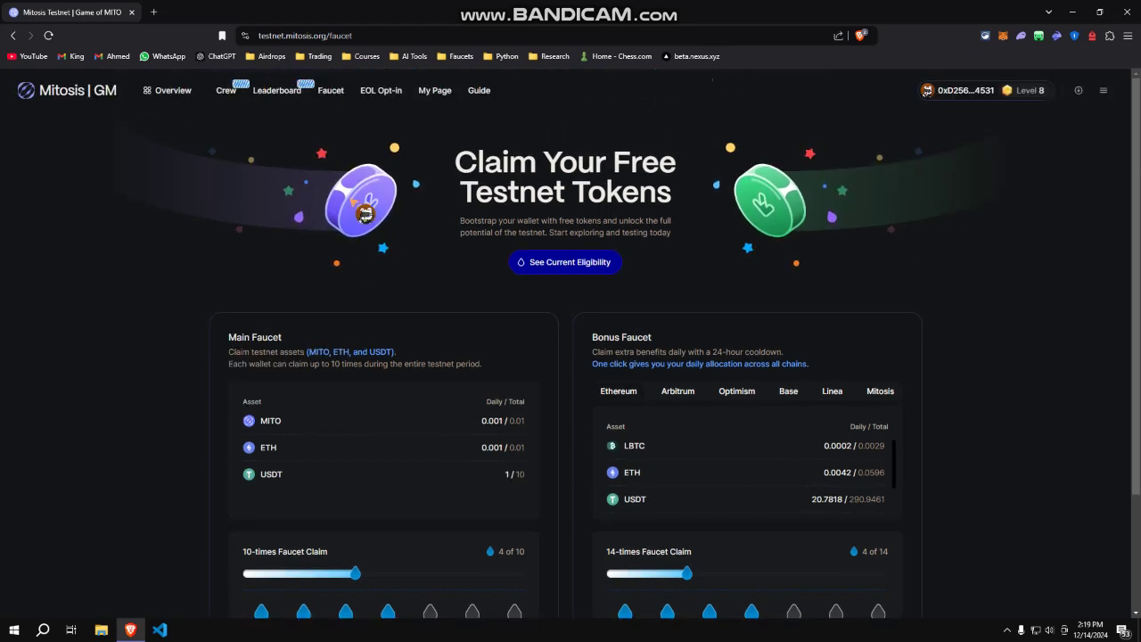
pyautogui.scroll(-2, 352, 327)
pyautogui.scroll(2, 484, 356)
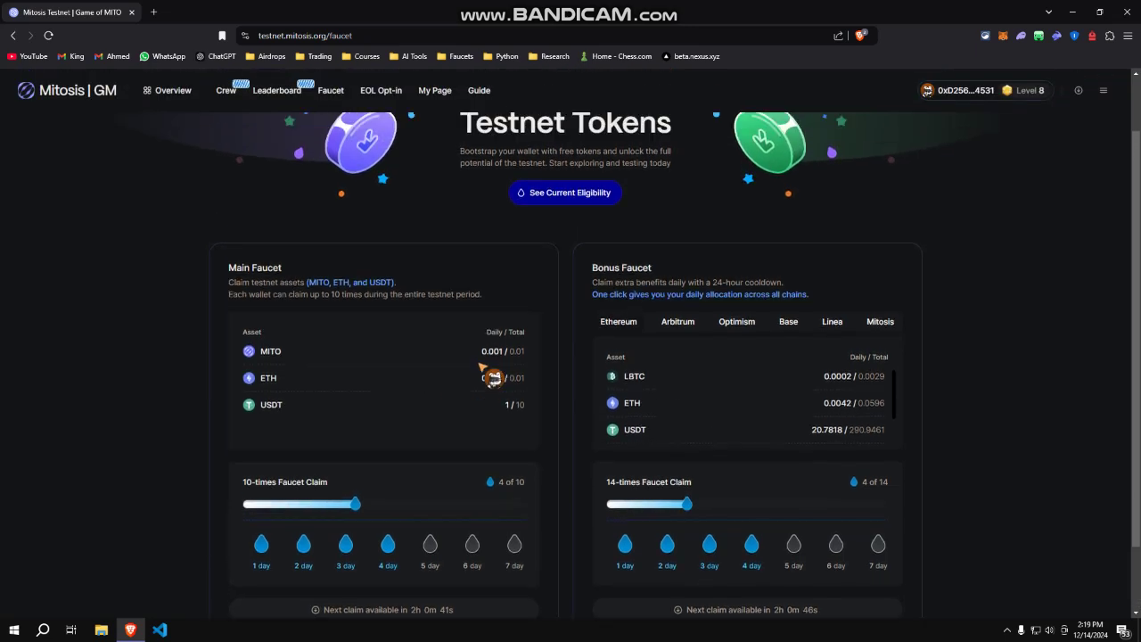
pyautogui.scroll(-2, 484, 352)
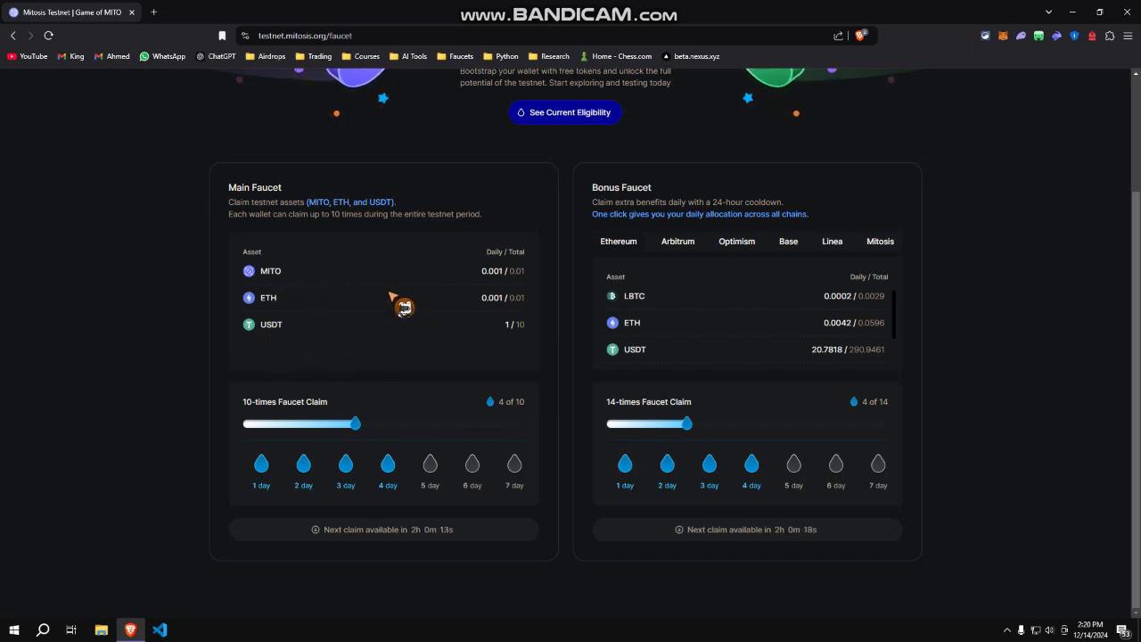
pyautogui.scroll(1, 667, 228)
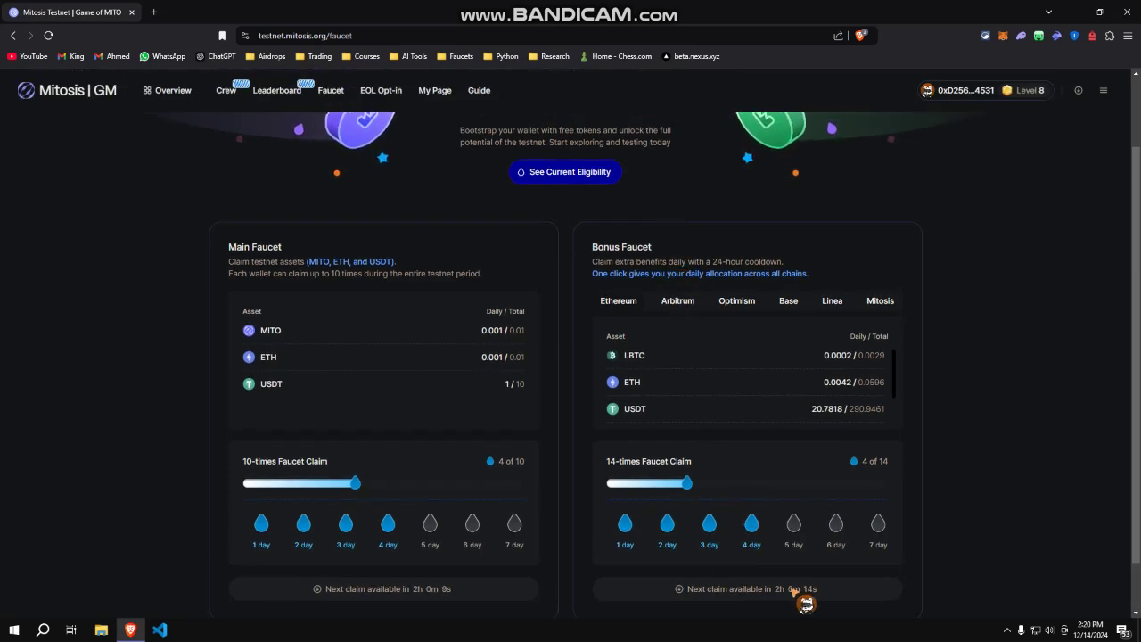
# Check the Bonus Faucet's daily and total asset allocations on the Base, Linea, Mitosis, Ethereum and Arbitrum chains.
pyautogui.click(804, 307)
pyautogui.click(848, 306)
pyautogui.click(883, 305)
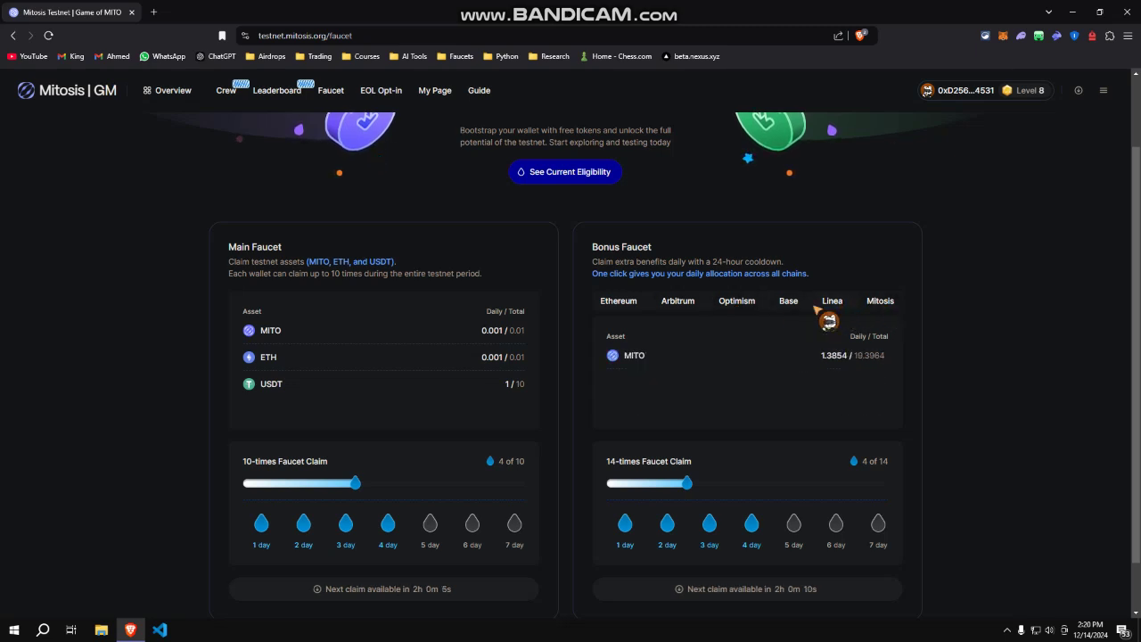
pyautogui.click(632, 308)
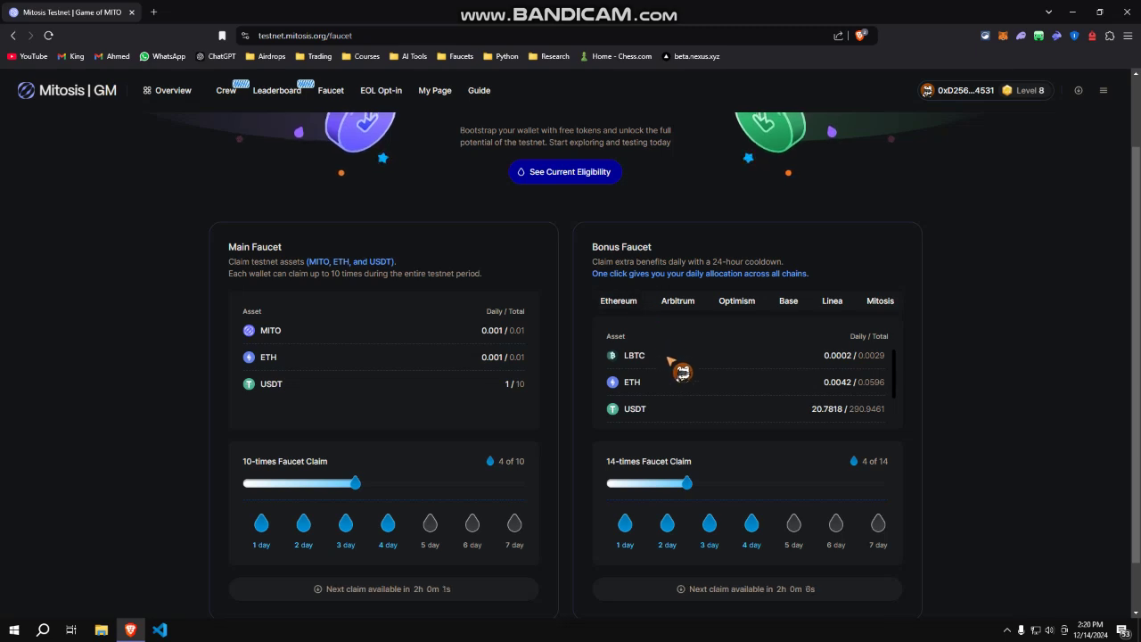
pyautogui.scroll(-1, 679, 378)
pyautogui.scroll(1, 674, 370)
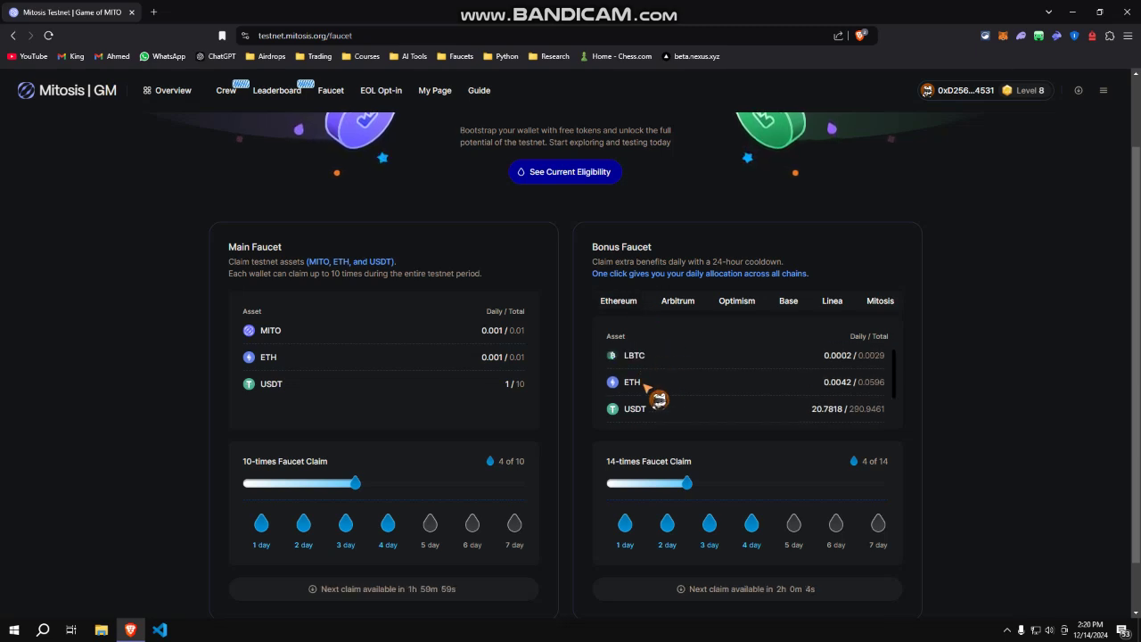
pyautogui.scroll(-1, 660, 396)
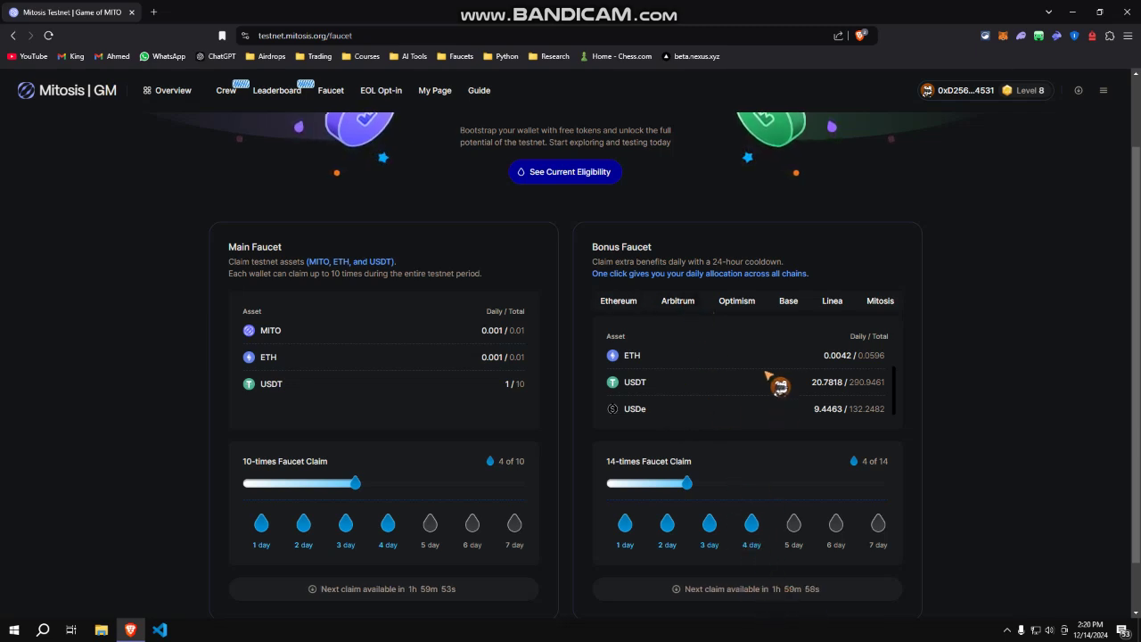
pyautogui.scroll(2, 777, 371)
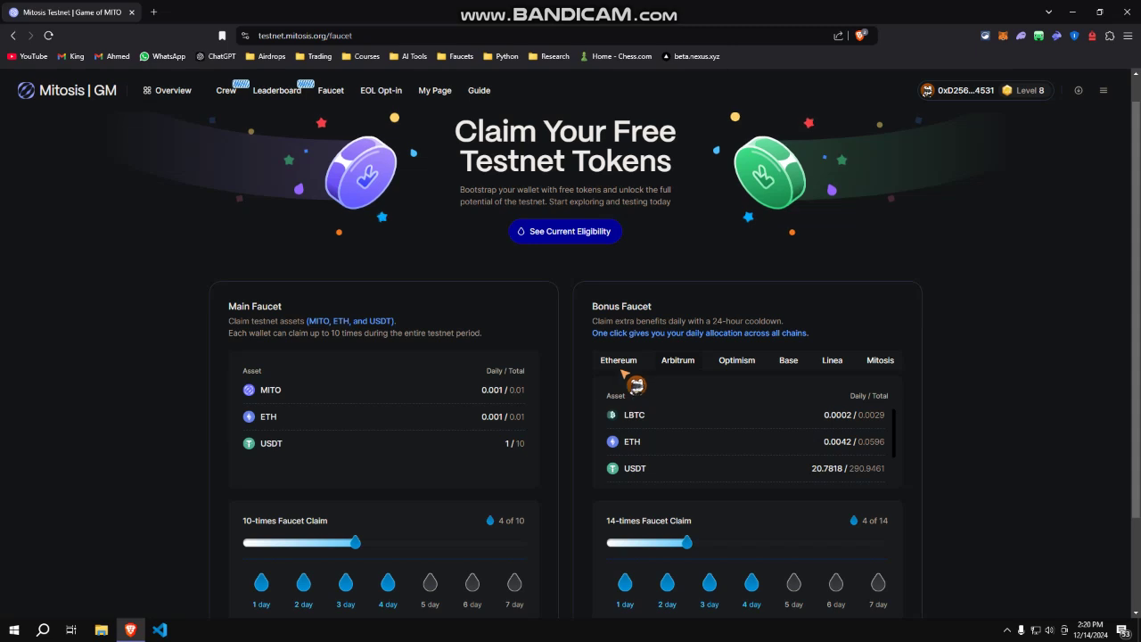
pyautogui.scroll(1, 575, 419)
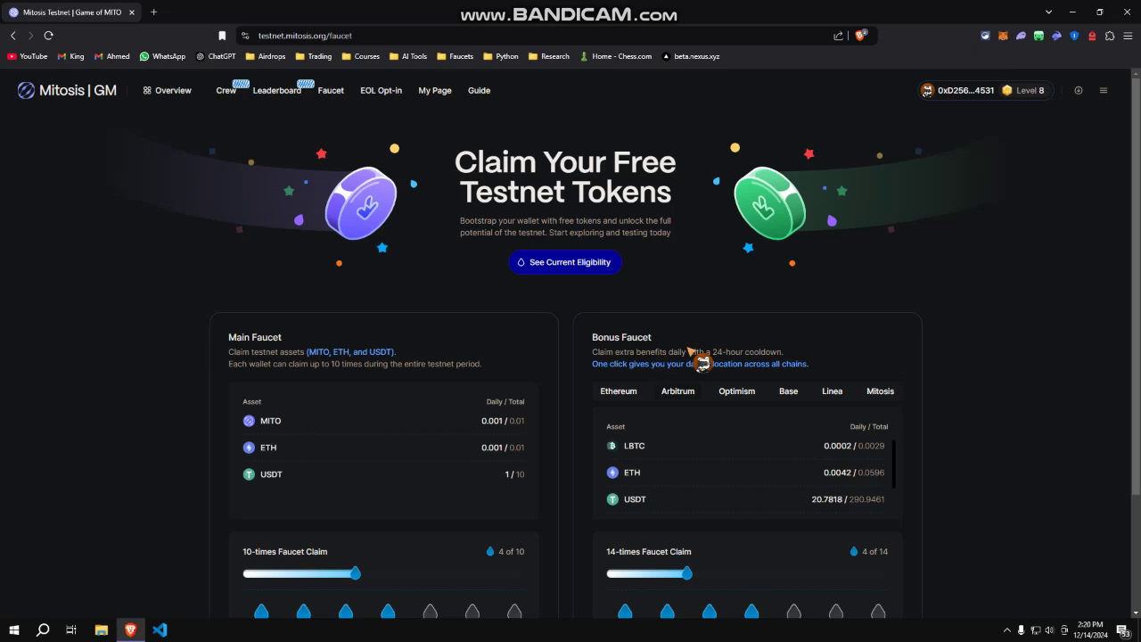
# Open the deposit form and check the per-chain balances for ETH and USDT.
pyautogui.click(1080, 91)
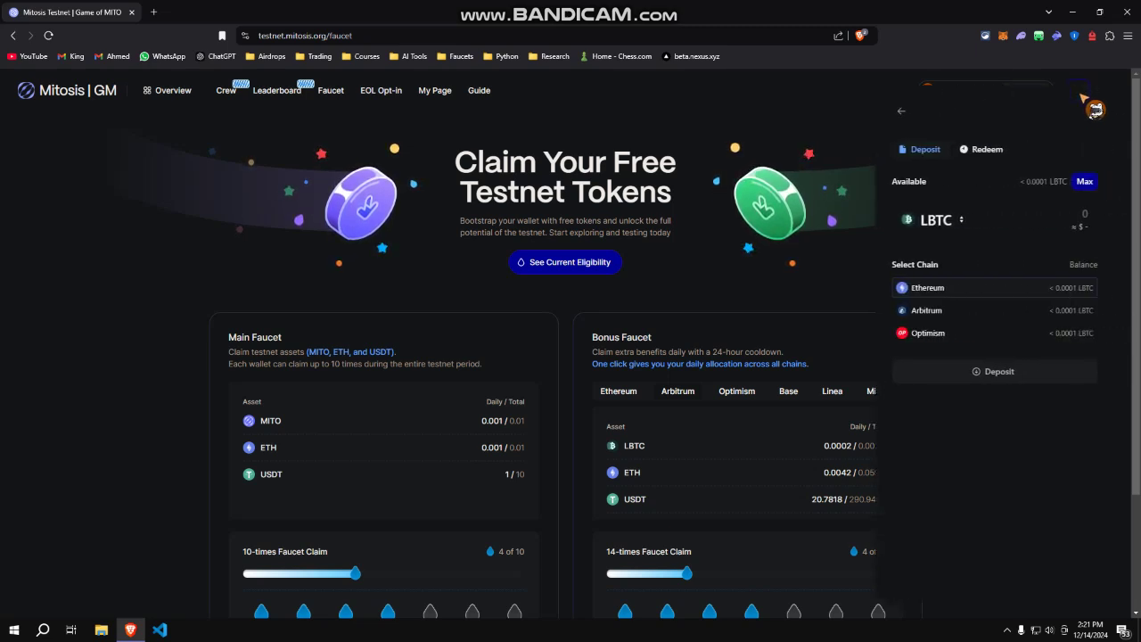
pyautogui.click(948, 221)
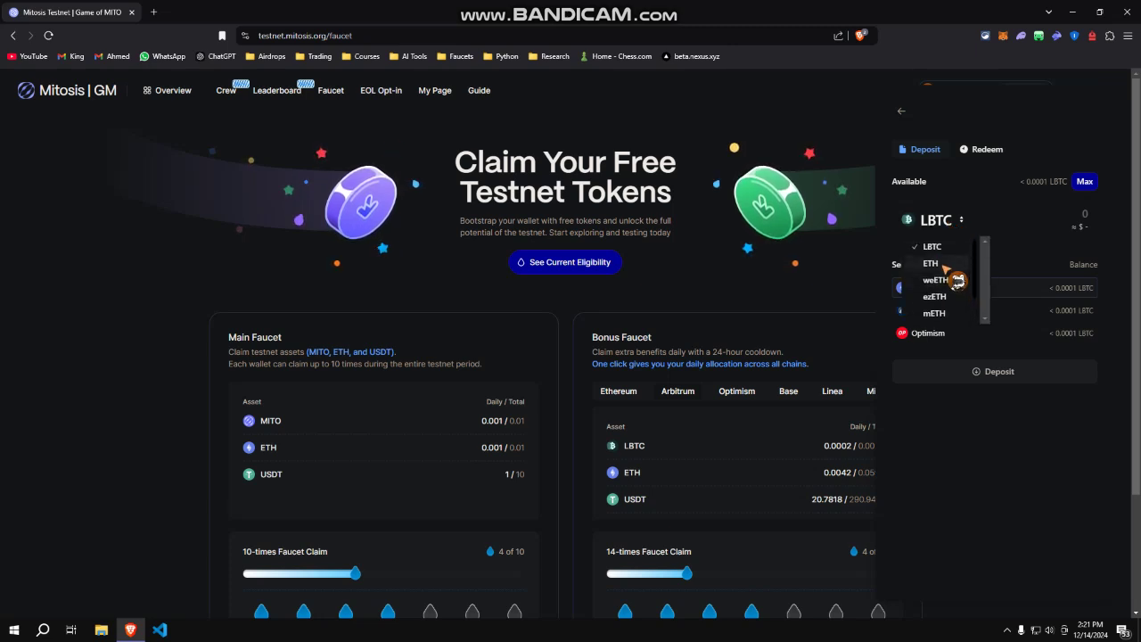
pyautogui.click(943, 265)
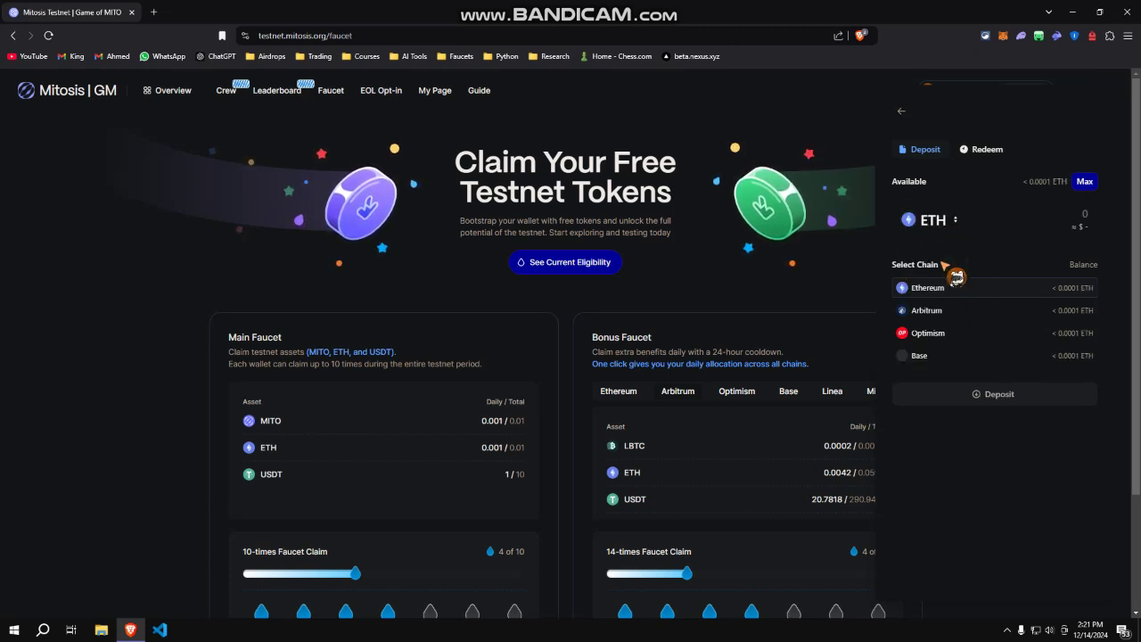
pyautogui.scroll(-1, 950, 268)
pyautogui.click(952, 230)
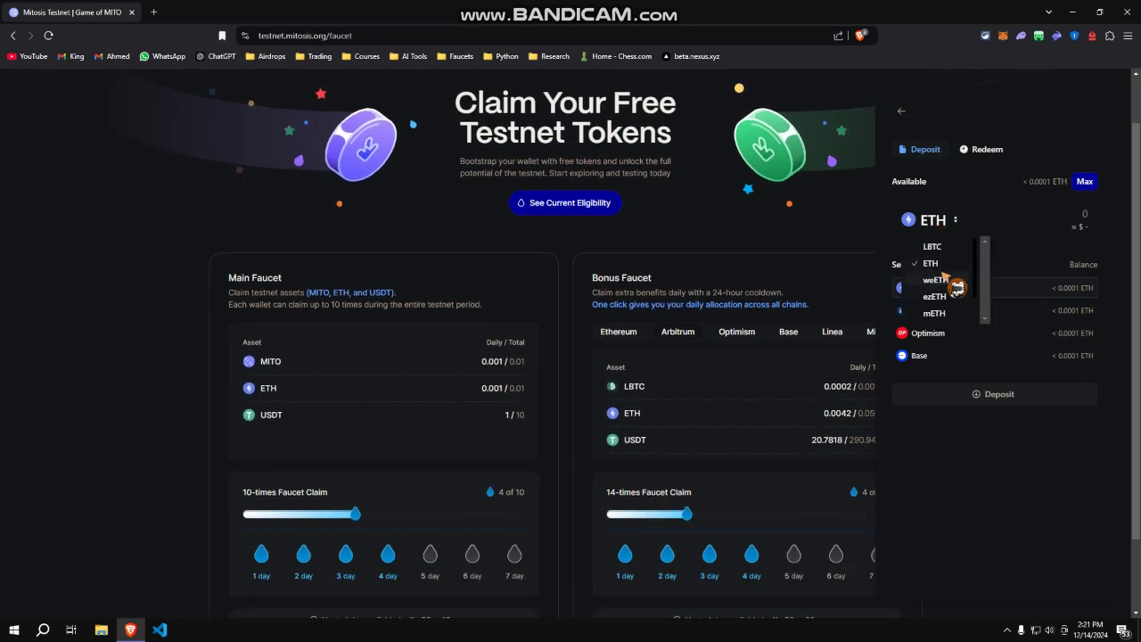
pyautogui.scroll(-1, 945, 286)
pyautogui.click(948, 308)
# Set up a deposit of the maximum available USDe from the Linea chain.
pyautogui.click(954, 234)
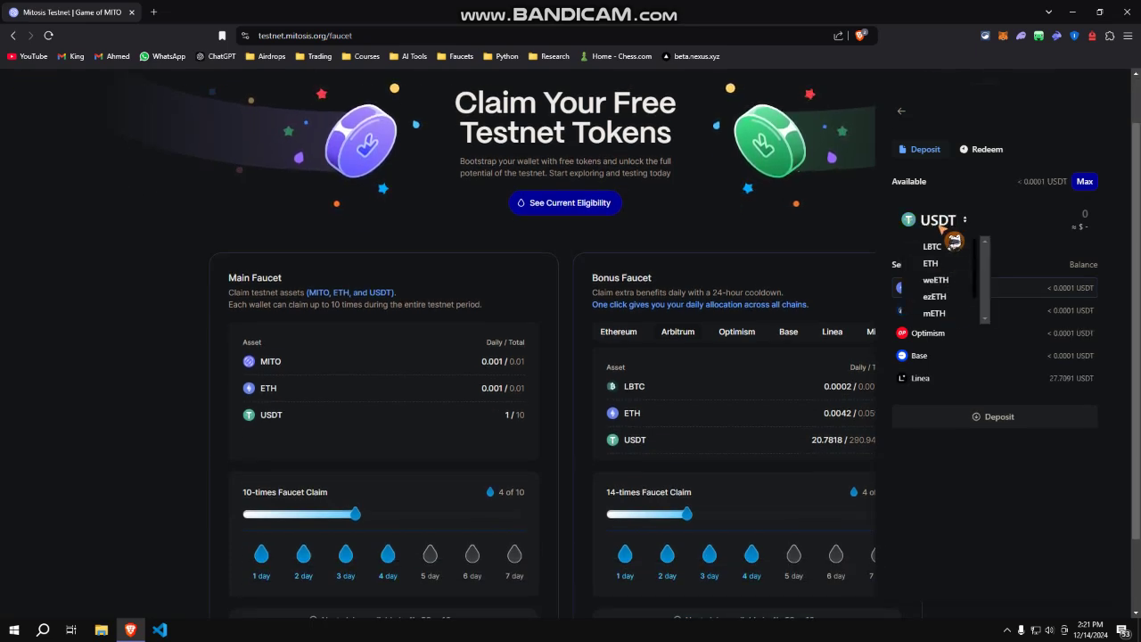
pyautogui.scroll(-2, 958, 285)
pyautogui.click(966, 312)
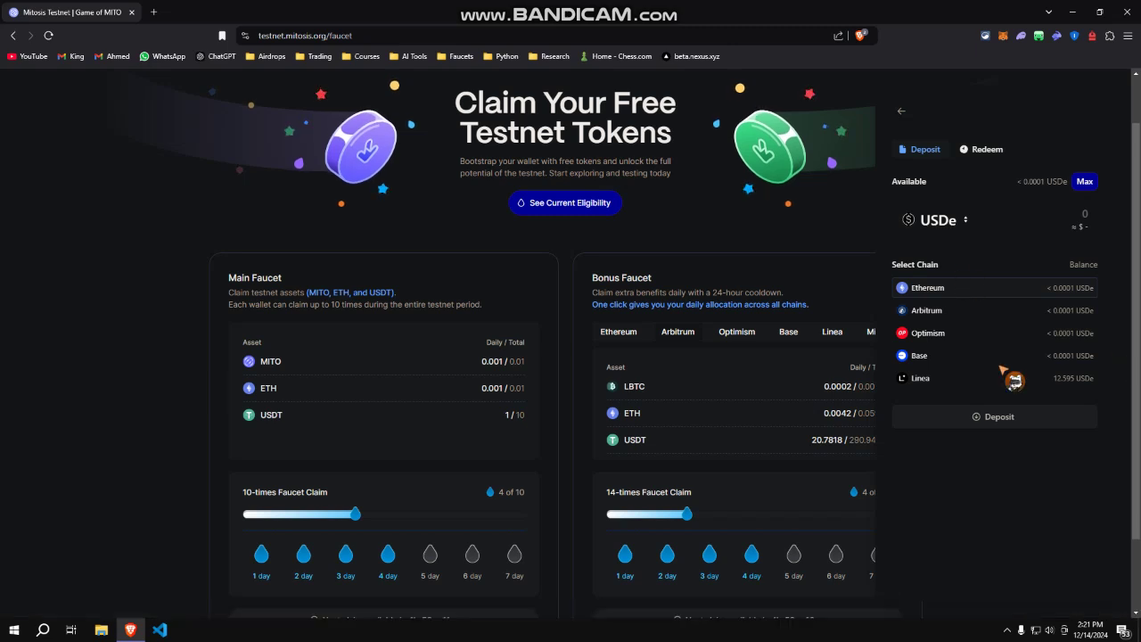
pyautogui.click(1062, 383)
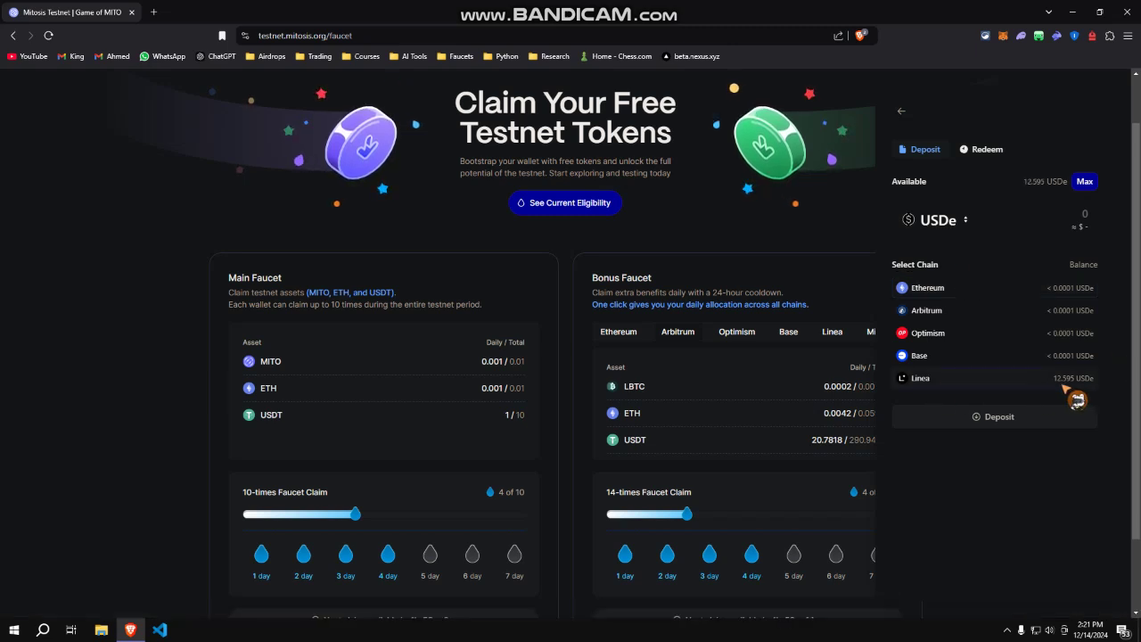
pyautogui.click(1088, 182)
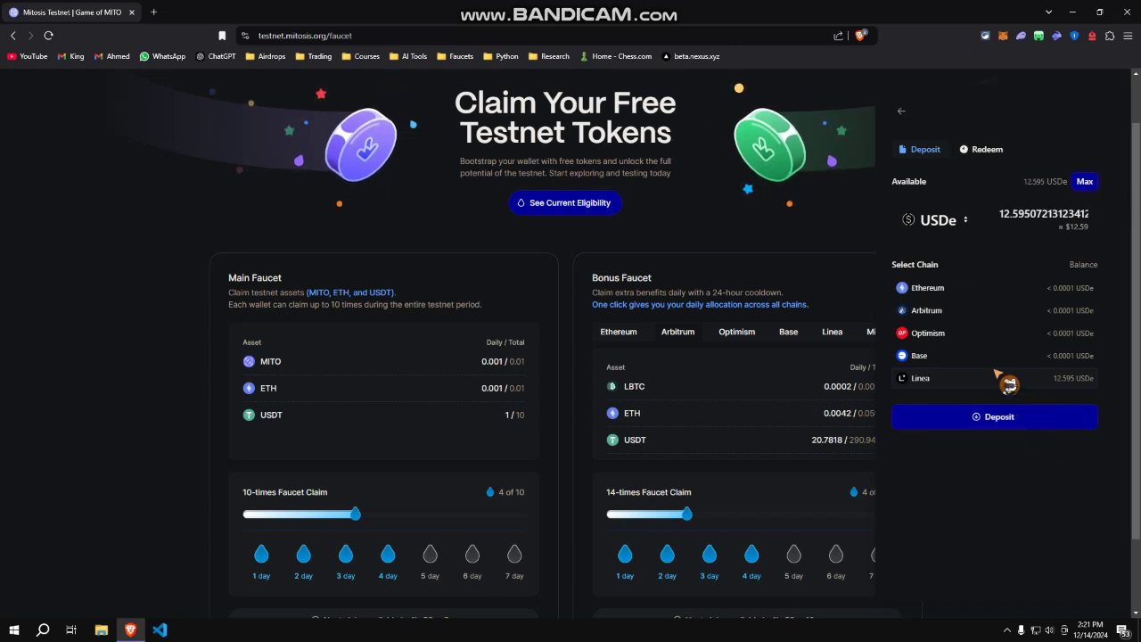
pyautogui.scroll(-1, 820, 544)
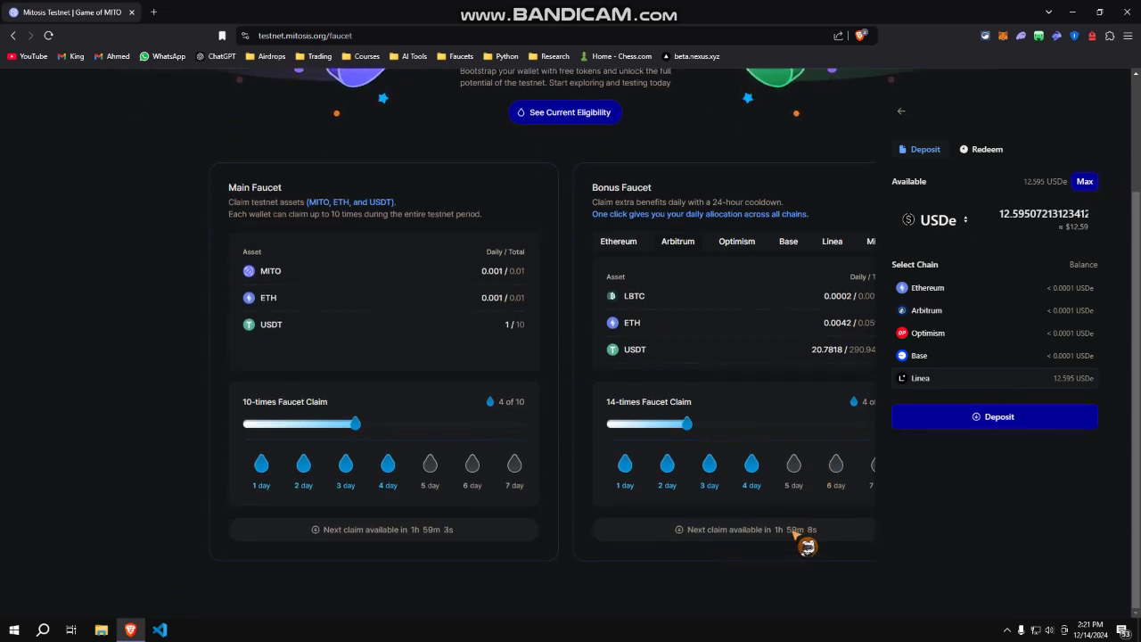
pyautogui.scroll(1, 856, 448)
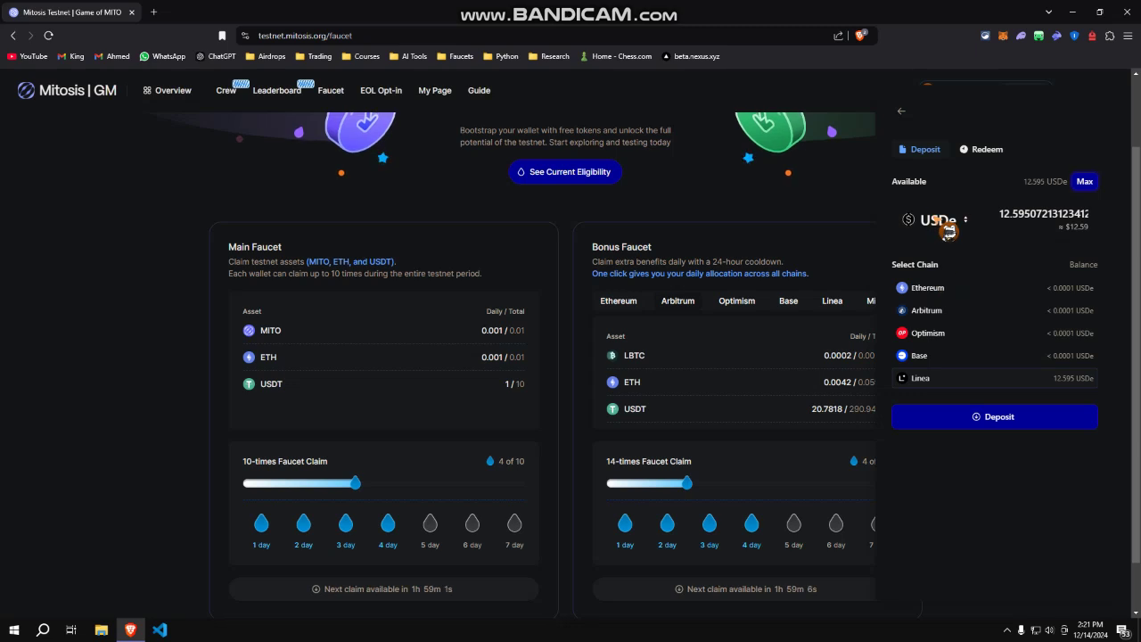
# Switch the deposit form to LBTC with Optimism as the chain, and close it without depositing.
pyautogui.click(941, 221)
pyautogui.scroll(1, 945, 268)
pyautogui.click(949, 257)
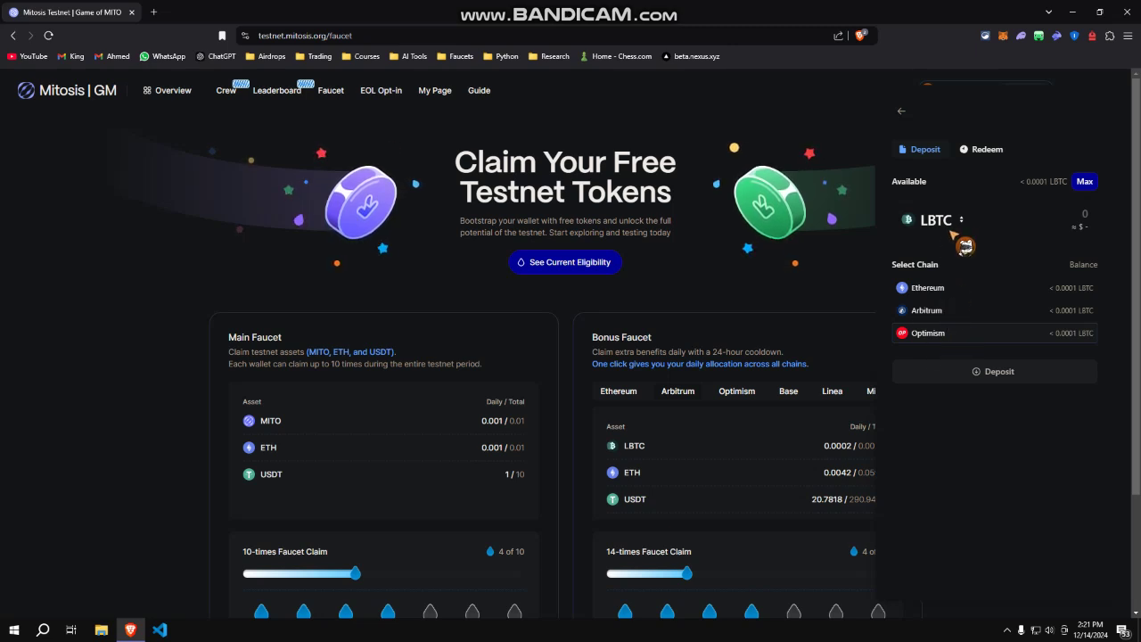
pyautogui.click(416, 209)
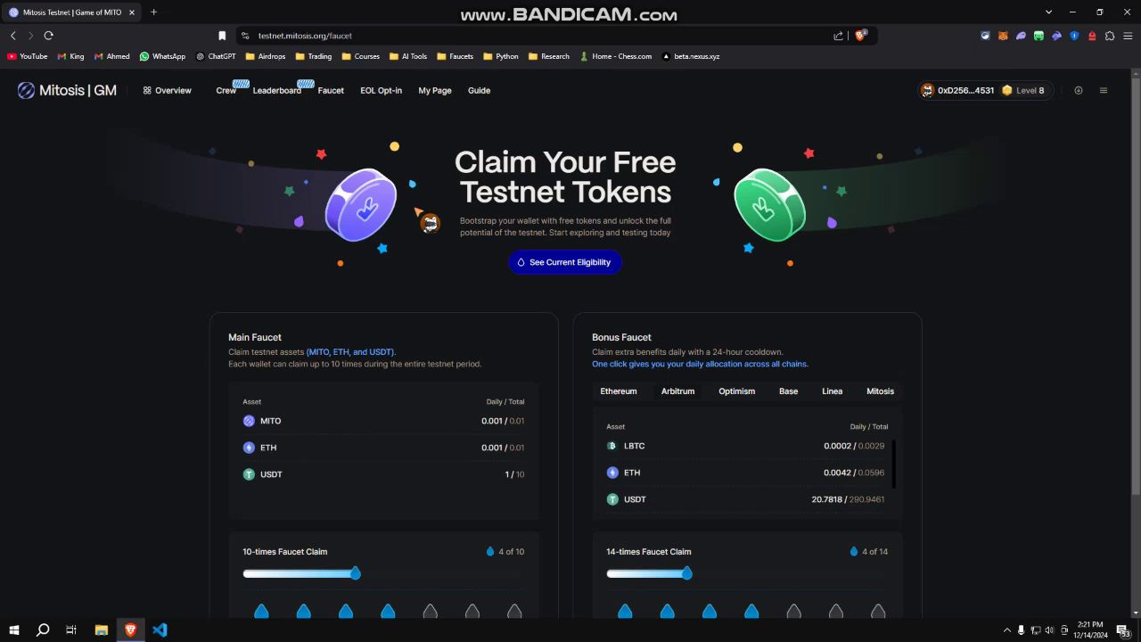
# Go to the EOL Opt-in page and open the LBTC vault.
pyautogui.click(384, 93)
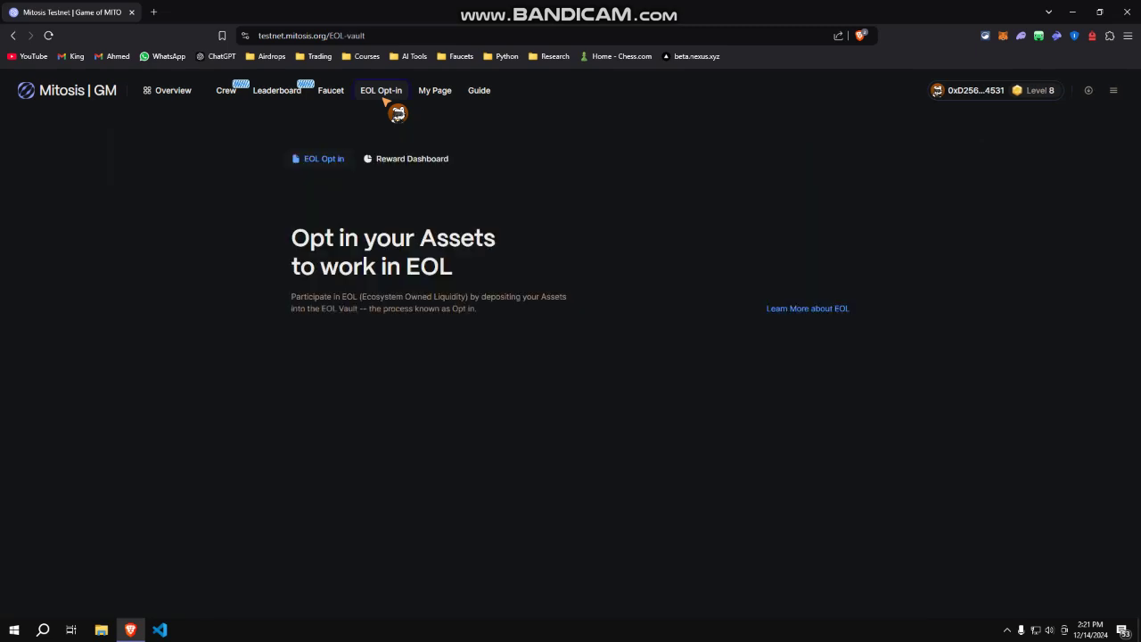
pyautogui.scroll(-2, 470, 230)
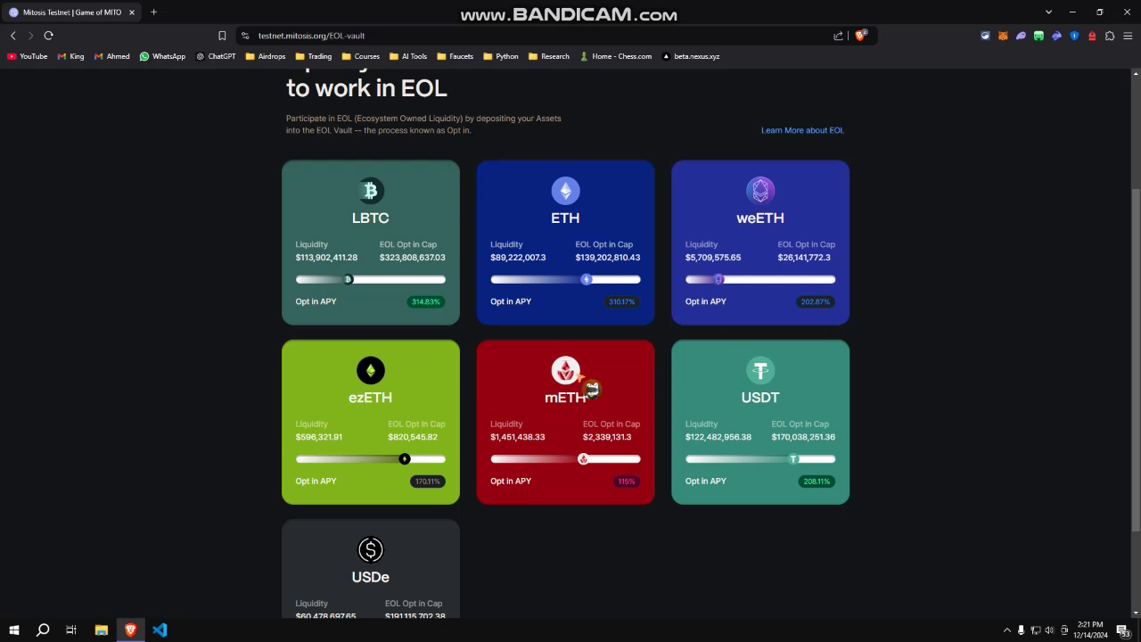
pyautogui.click(419, 263)
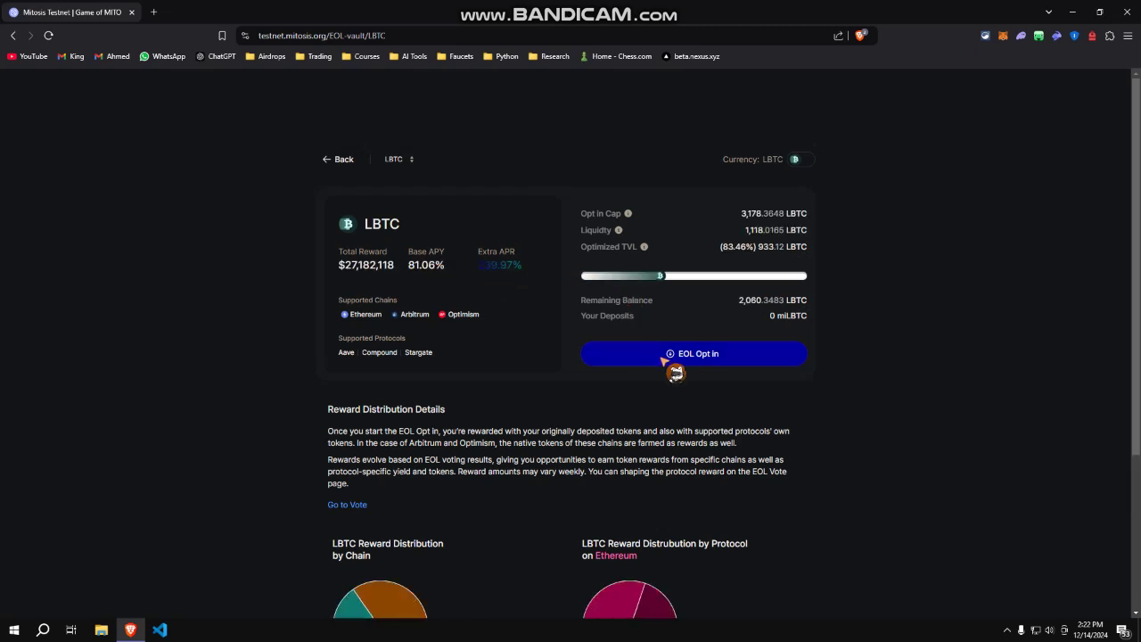
# Opt in the maximum 0.00062343 LBTC from the Mitosis chain, approve the transactions in Rabby Wallet, and close the opt-in form.
pyautogui.click(710, 356)
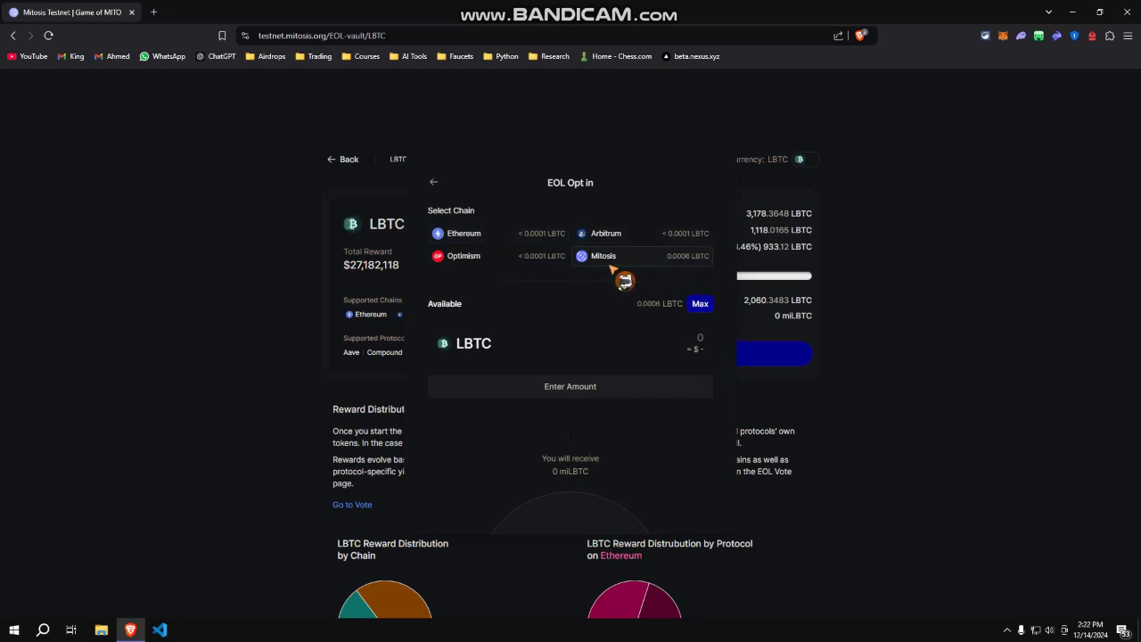
pyautogui.click(696, 304)
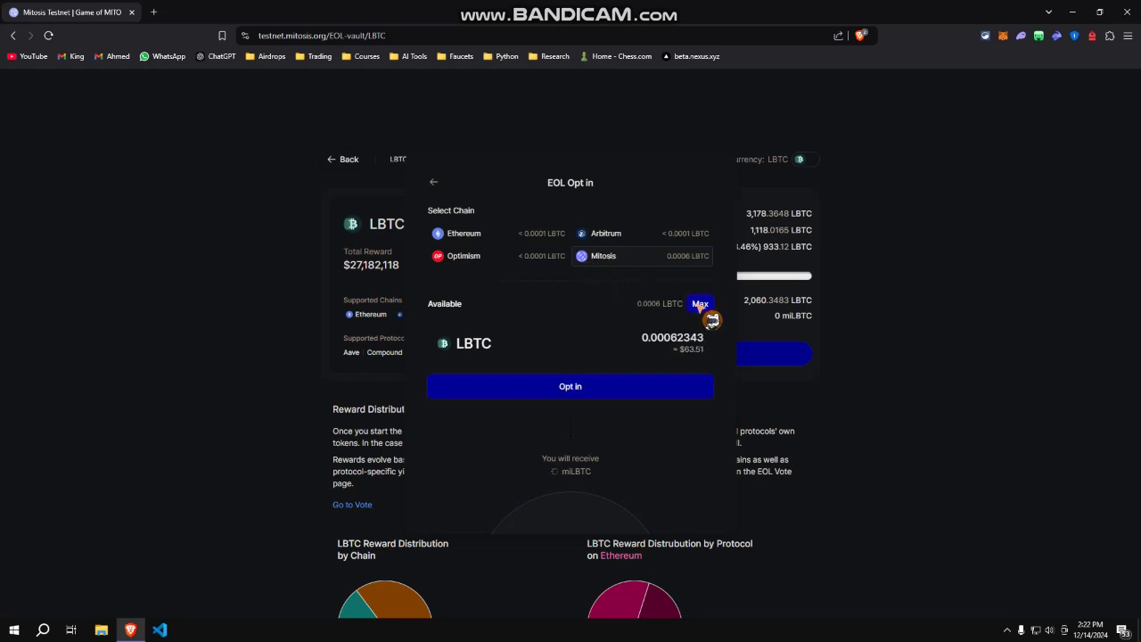
pyautogui.click(588, 386)
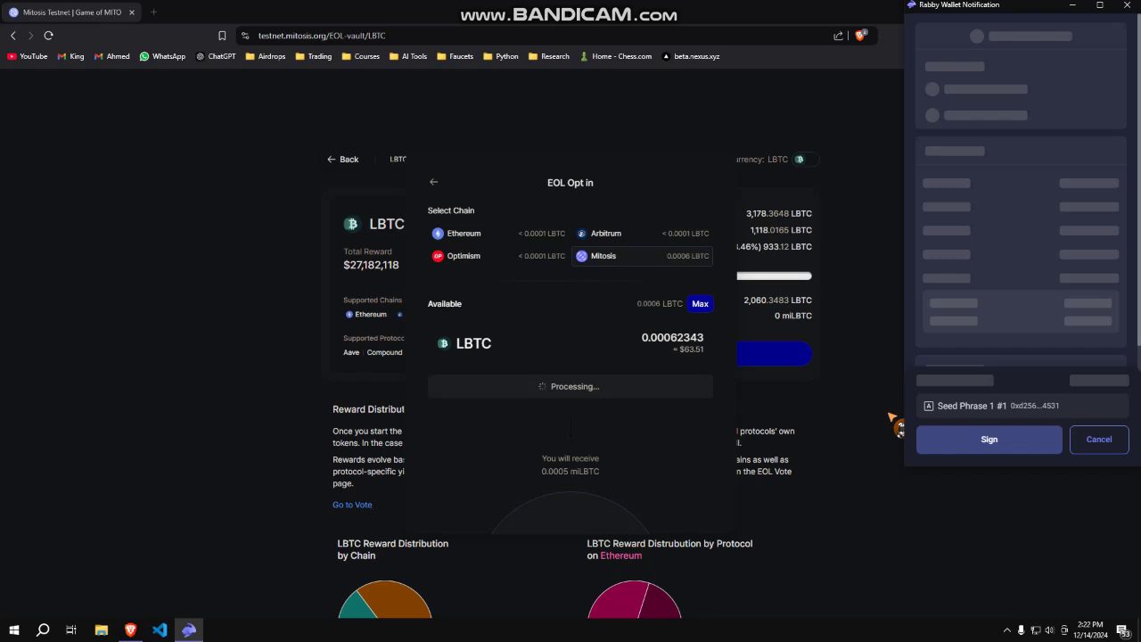
pyautogui.press('Return')
pyautogui.press('Return')
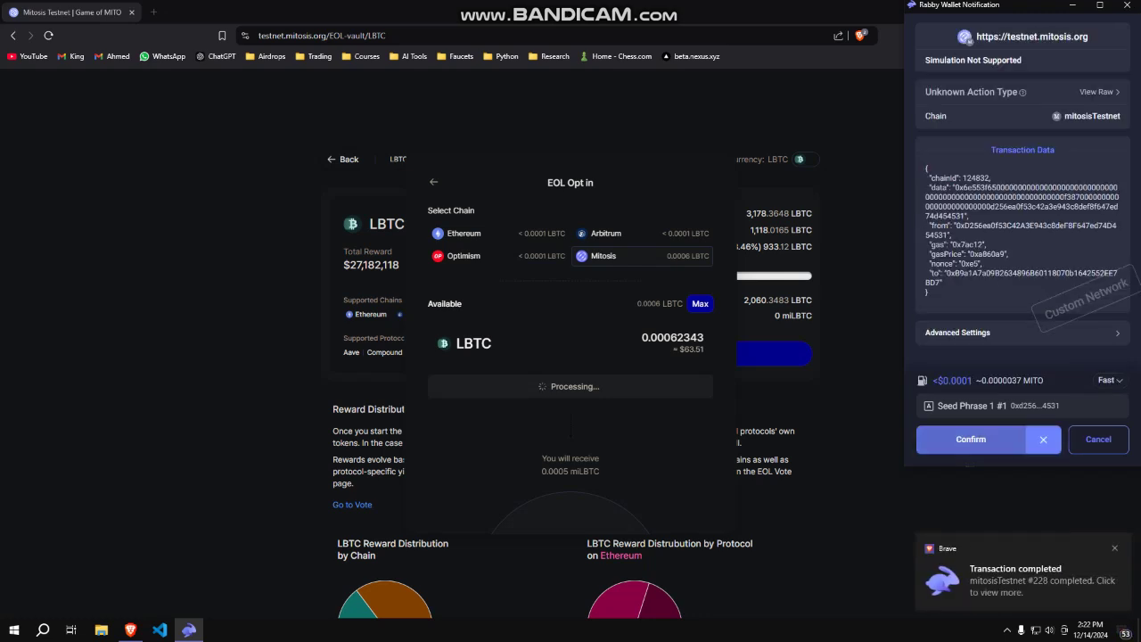
pyautogui.press('Return')
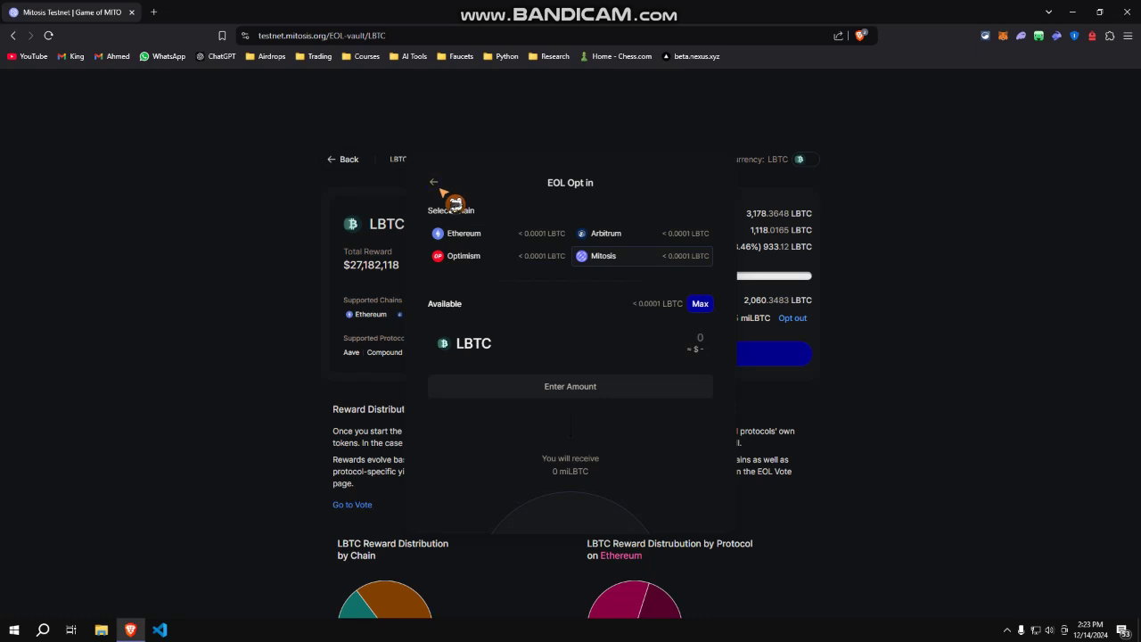
pyautogui.click(358, 240)
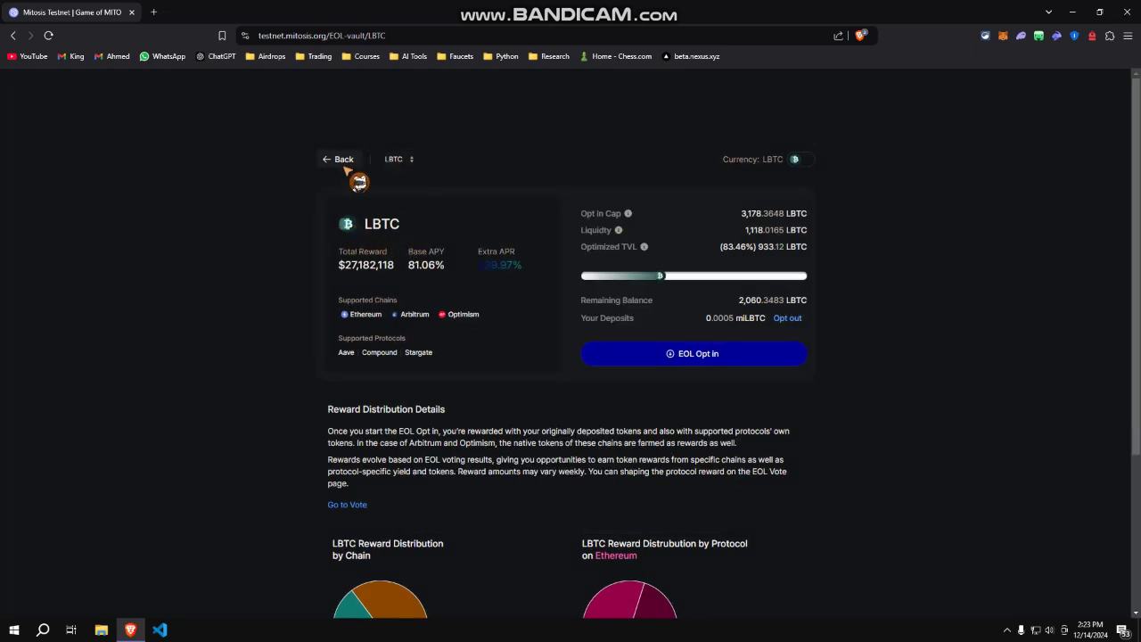
# Switch to the ETH vault and submit an EOL opt-in of the maximum 0.014854440632310799 ETH from the Mitosis chain.
pyautogui.click(411, 161)
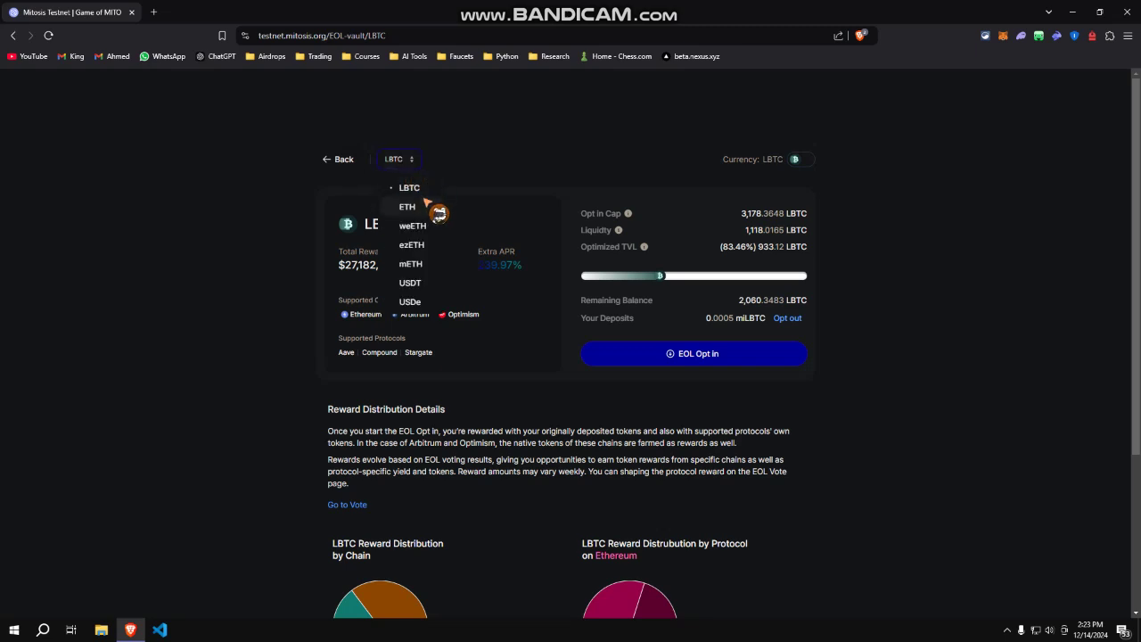
pyautogui.click(428, 208)
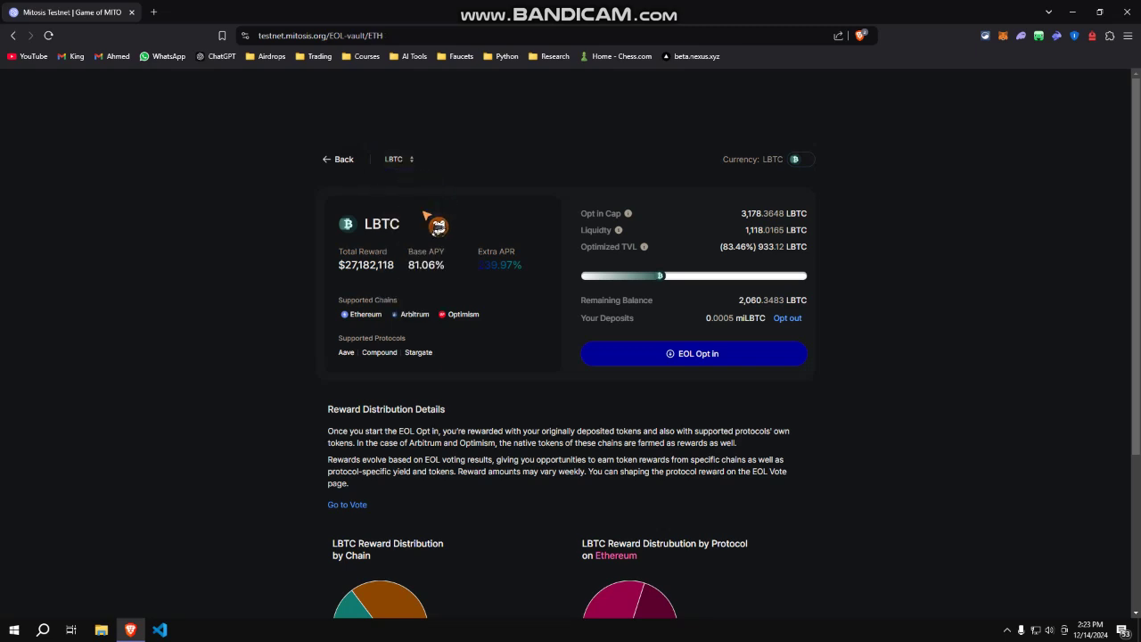
pyautogui.click(739, 357)
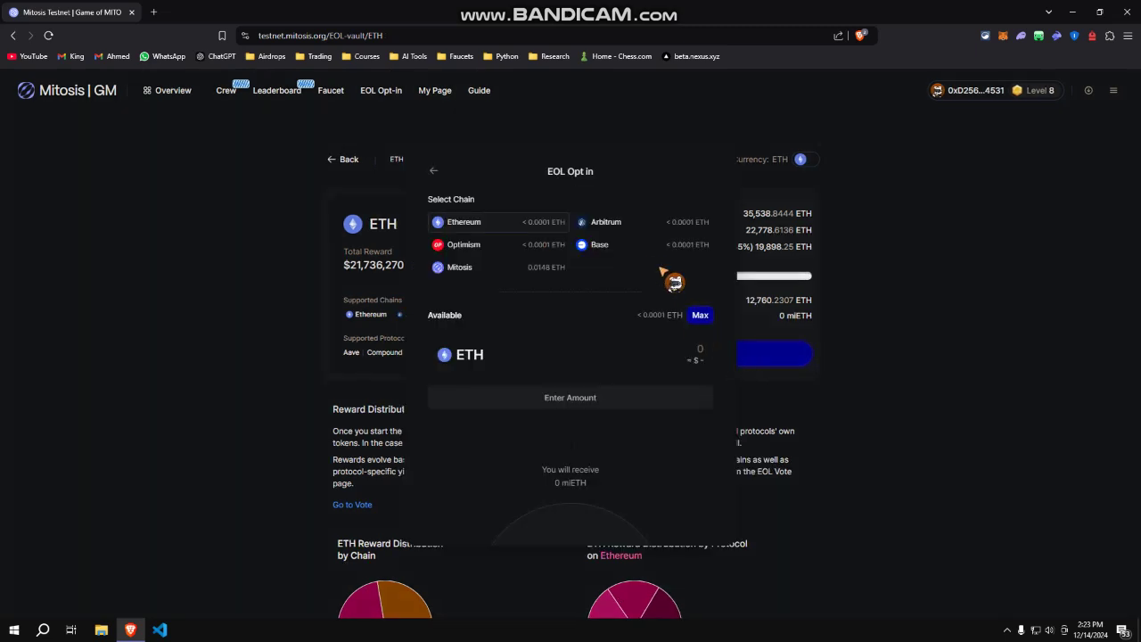
pyautogui.click(522, 272)
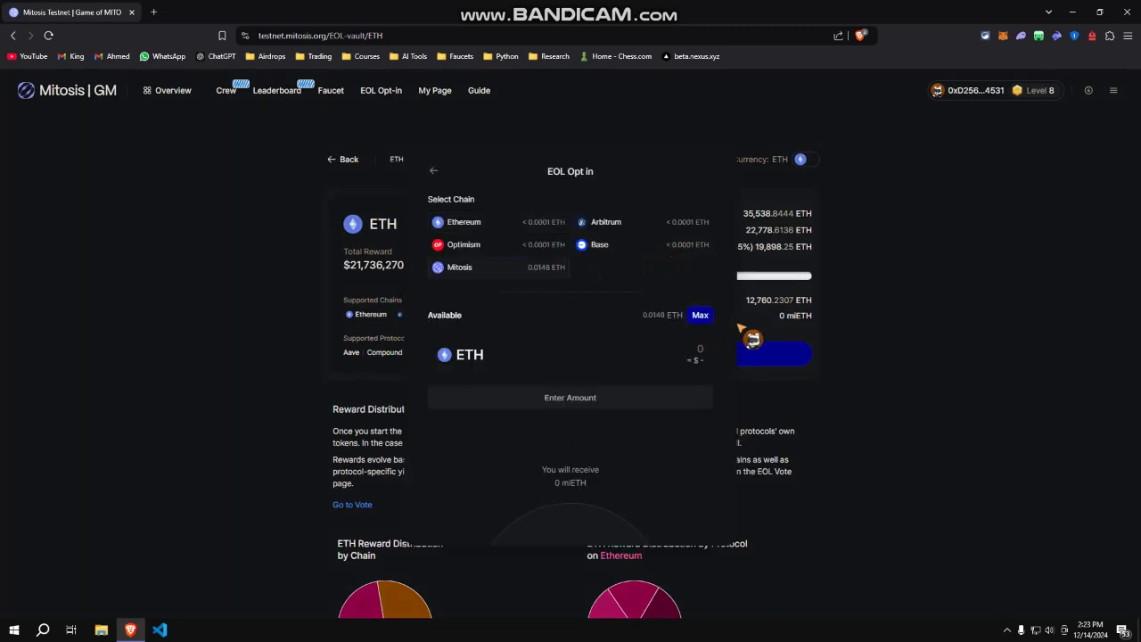
pyautogui.click(702, 316)
pyautogui.click(693, 399)
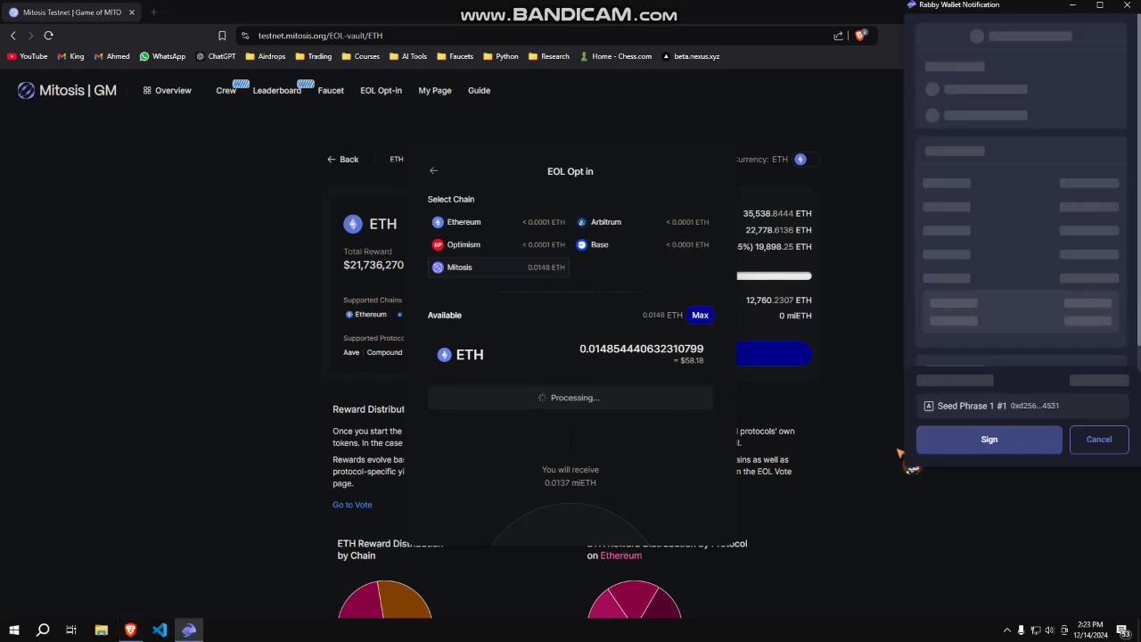
# Sign and confirm both ETH opt-in transactions in Rabby Wallet, and close the opt-in form.
pyautogui.click(918, 439)
pyautogui.click(918, 439)
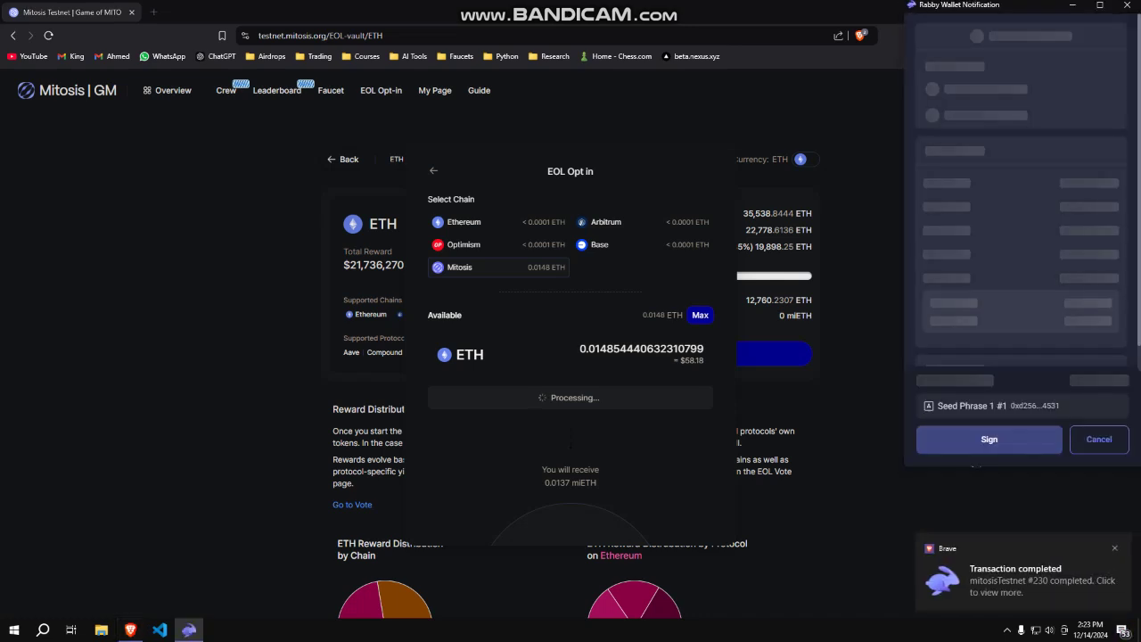
pyautogui.click(977, 453)
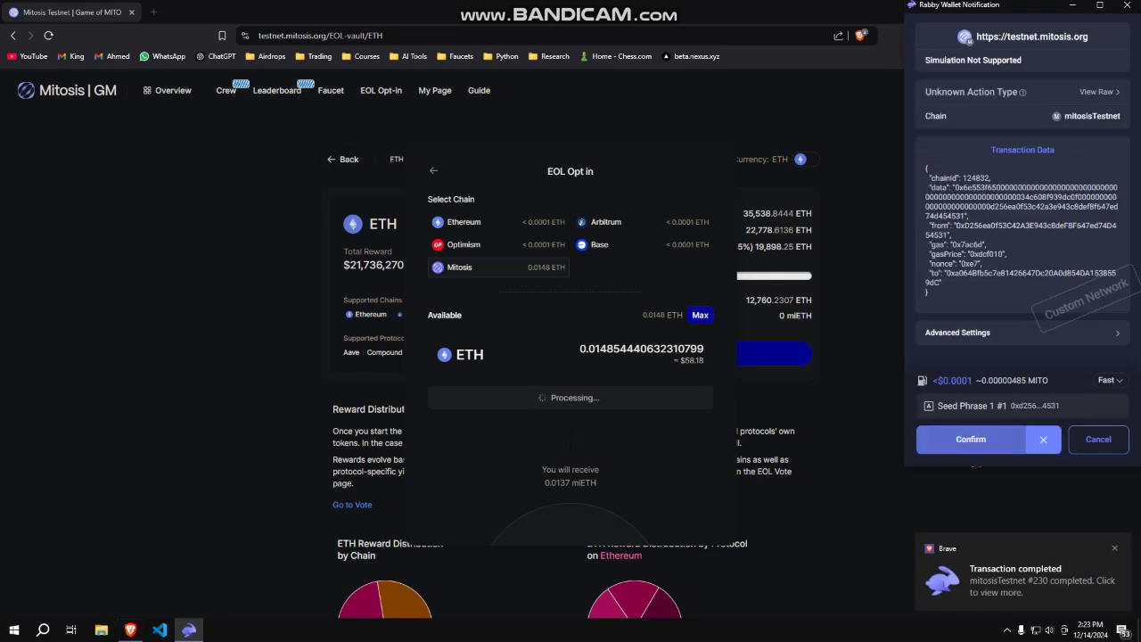
pyautogui.click(977, 453)
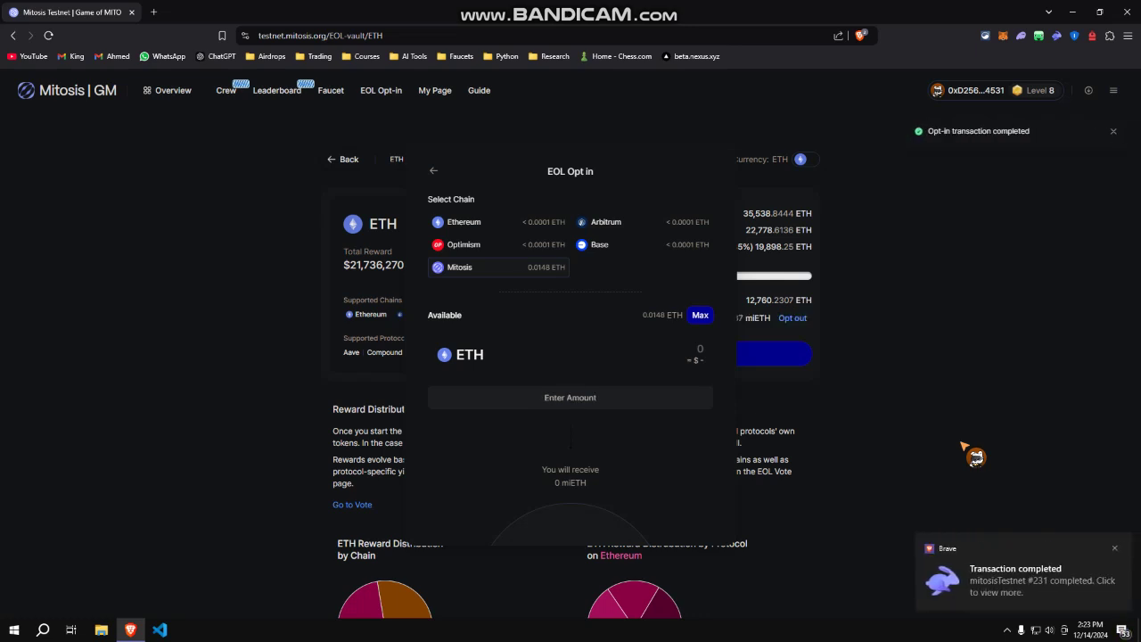
pyautogui.click(435, 172)
# Switch to the USDT vault and submit an EOL opt-in of the maximum 77.200182 USDT from the Mitosis chain.
pyautogui.click(398, 159)
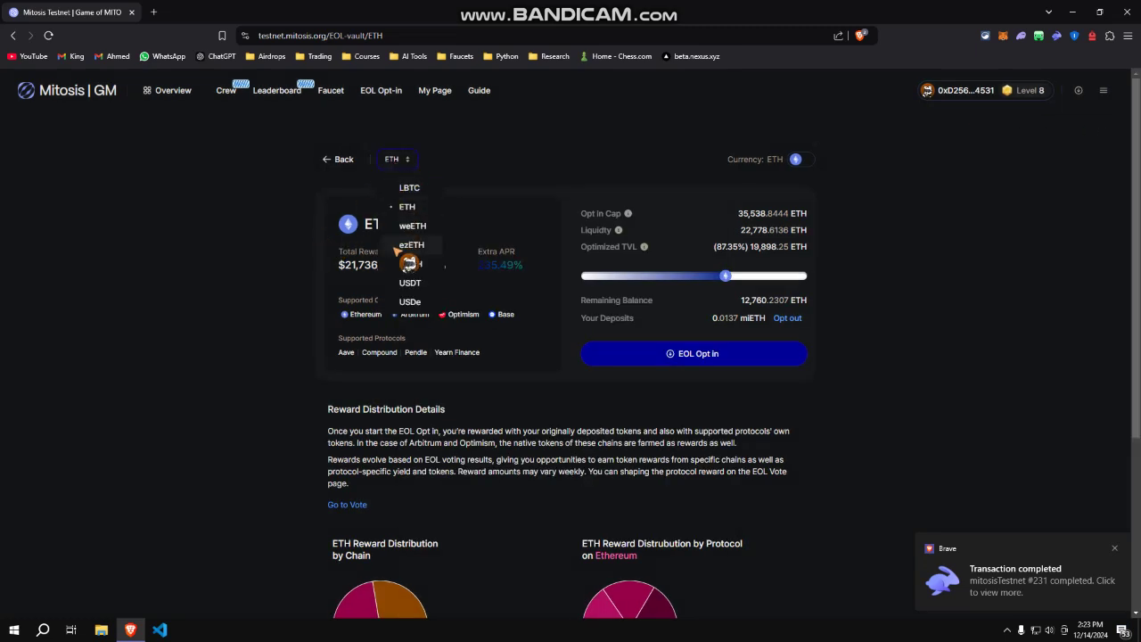
pyautogui.click(419, 282)
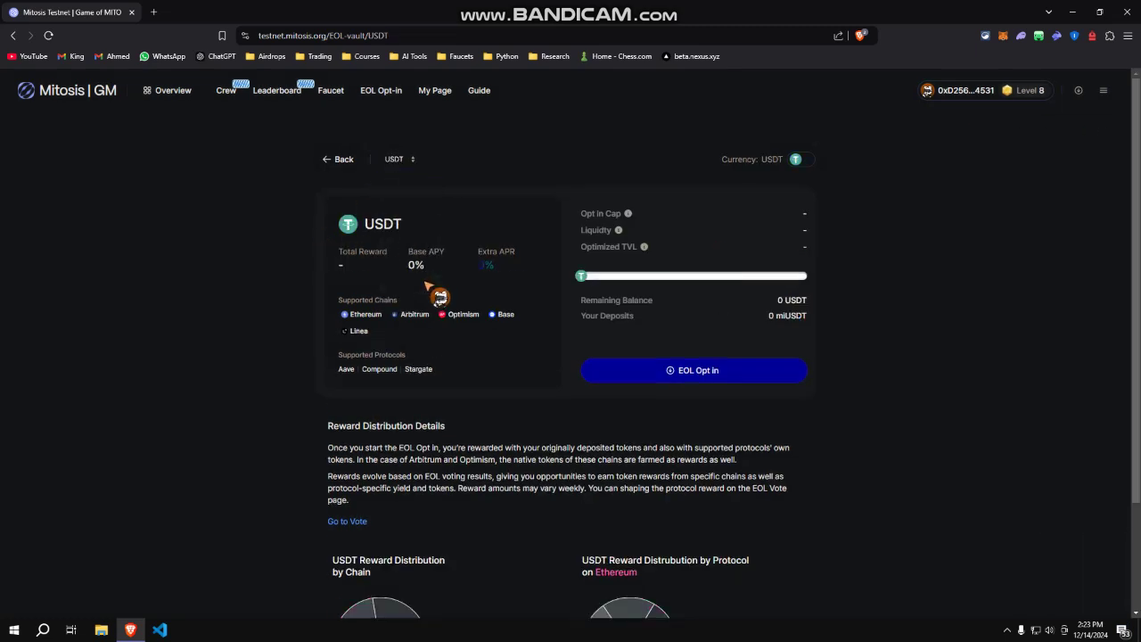
pyautogui.click(693, 372)
pyautogui.click(686, 269)
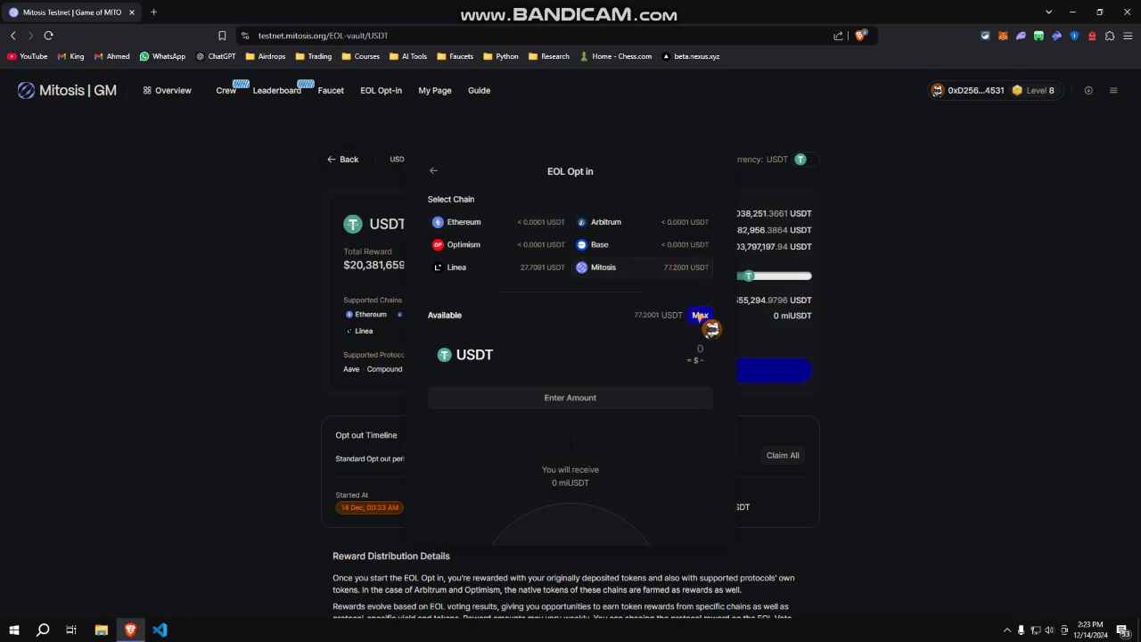
pyautogui.click(700, 318)
pyautogui.click(679, 401)
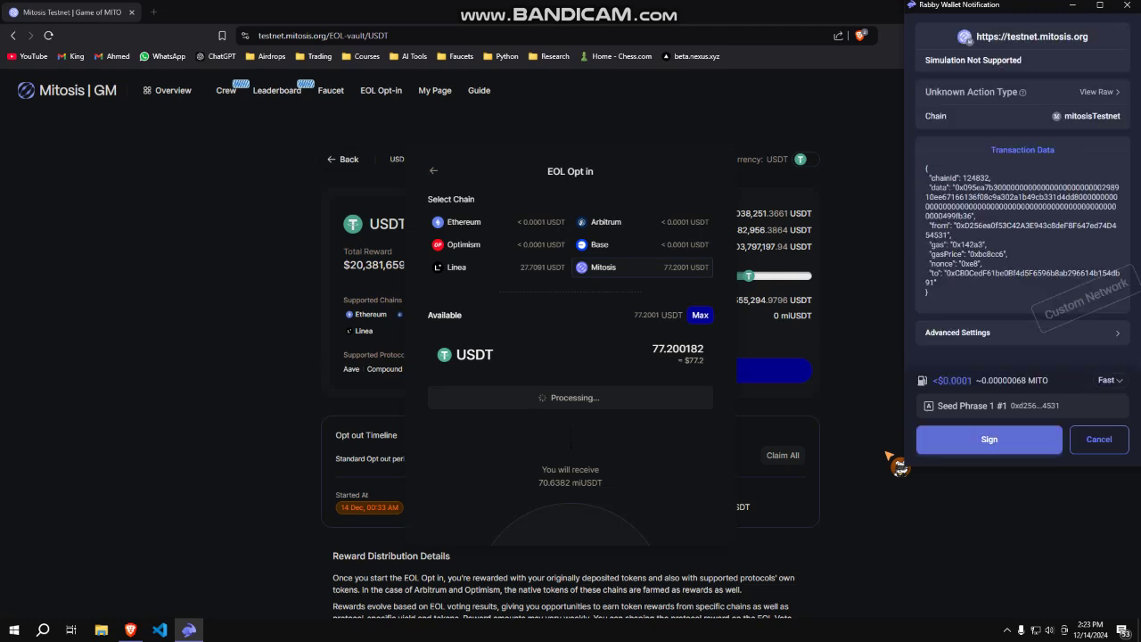
# Sign and confirm both USDT opt-in transactions in Rabby Wallet, and close the opt-in form.
pyautogui.click(989, 438)
pyautogui.click(968, 437)
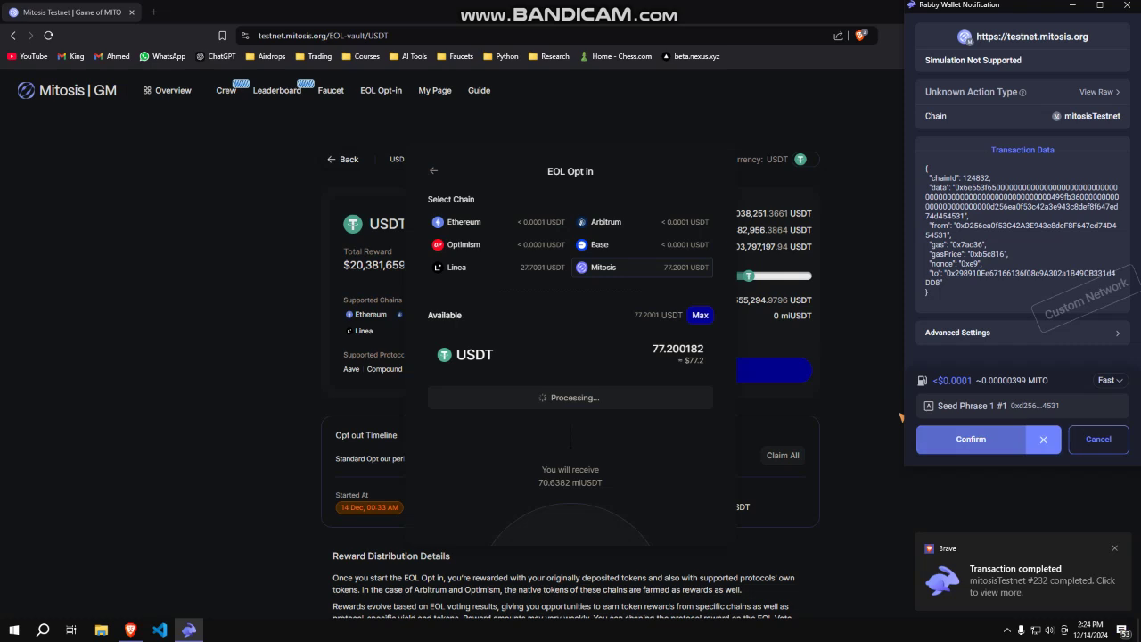
pyautogui.click(950, 445)
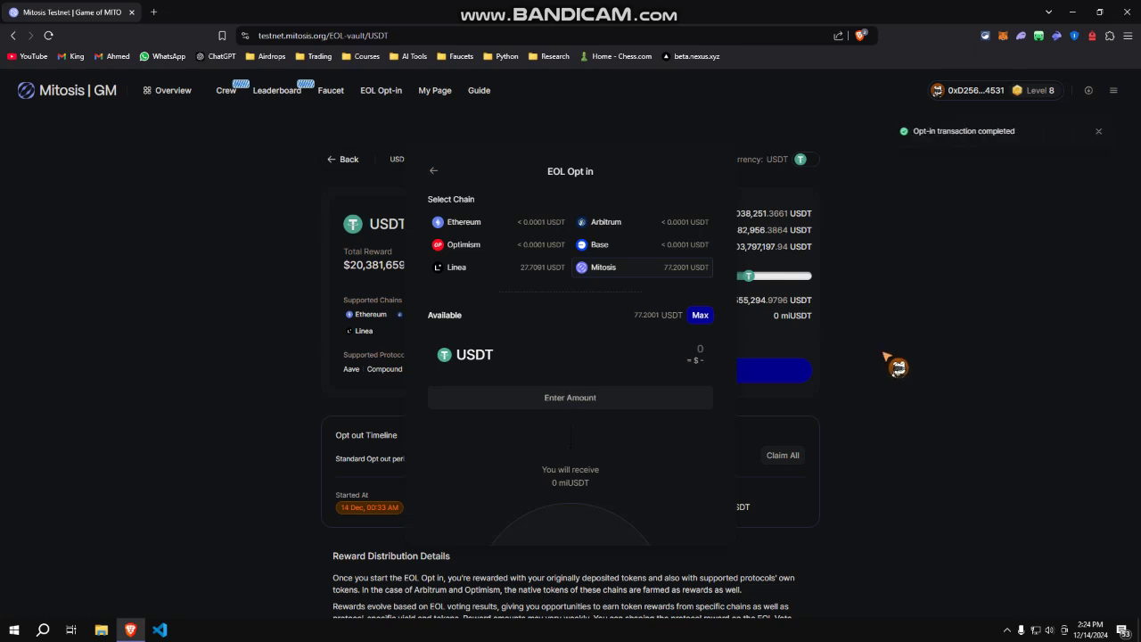
pyautogui.click(435, 172)
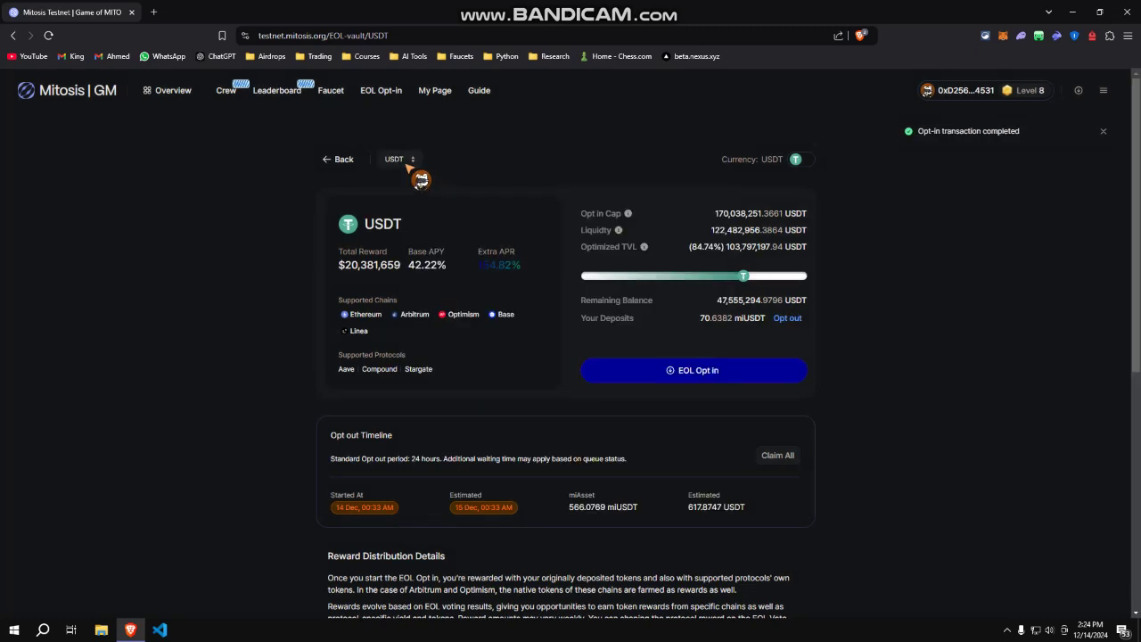
# Switch to the USDe vault and submit an EOL opt-in of the maximum 40.933983872327725301 USDe from the Mitosis chain.
pyautogui.click(401, 161)
pyautogui.scroll(-2, 428, 178)
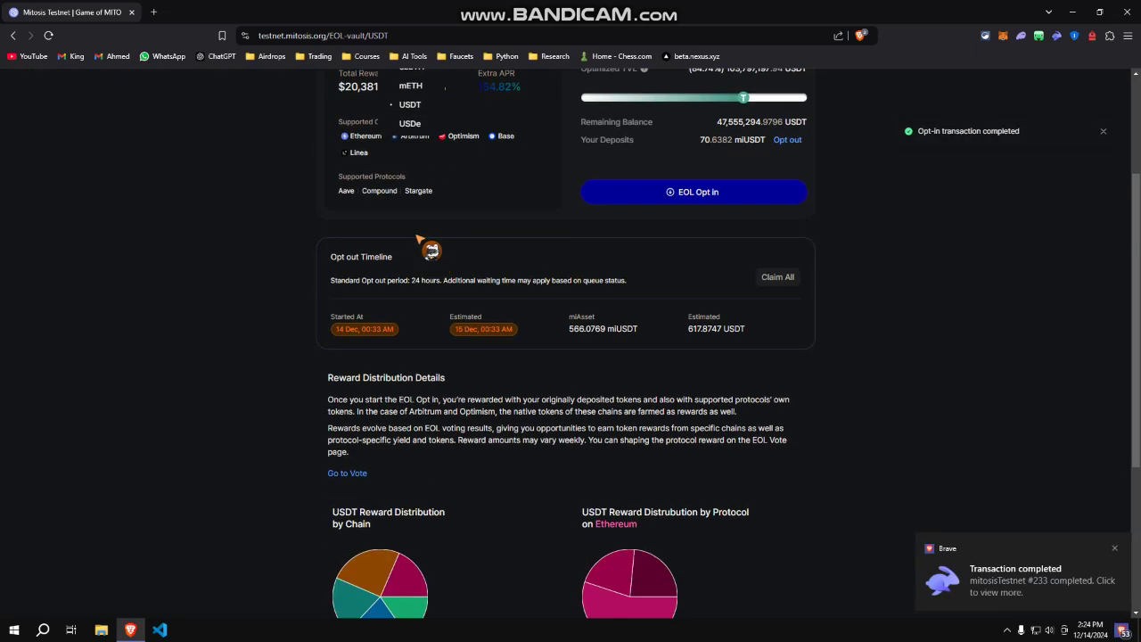
pyautogui.click(423, 130)
pyautogui.scroll(2, 580, 339)
pyautogui.click(677, 371)
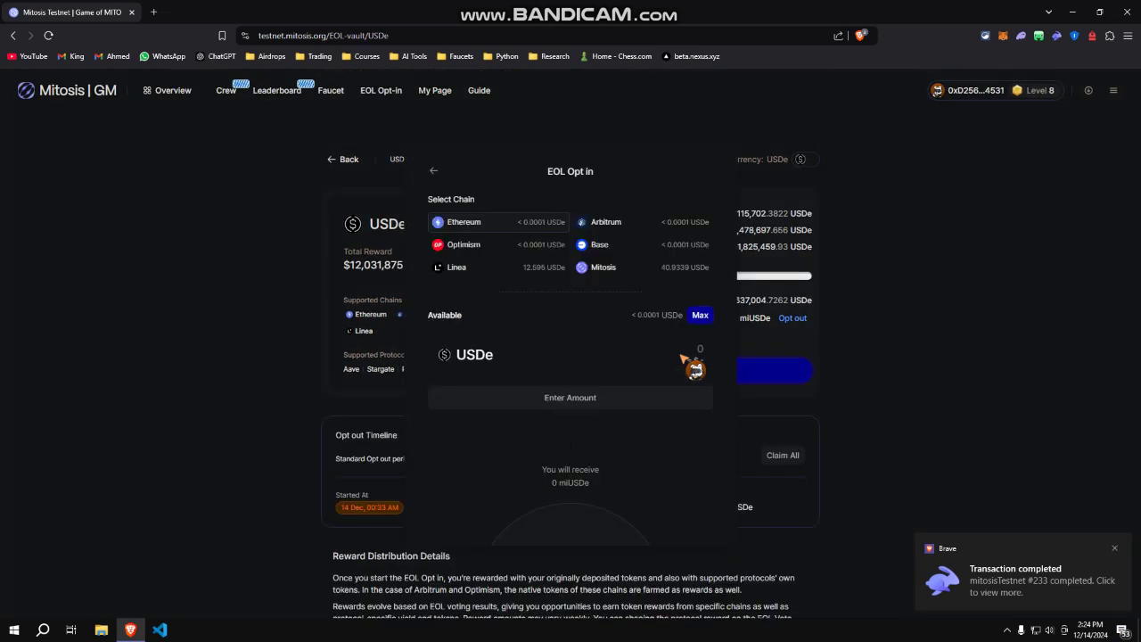
pyautogui.click(703, 320)
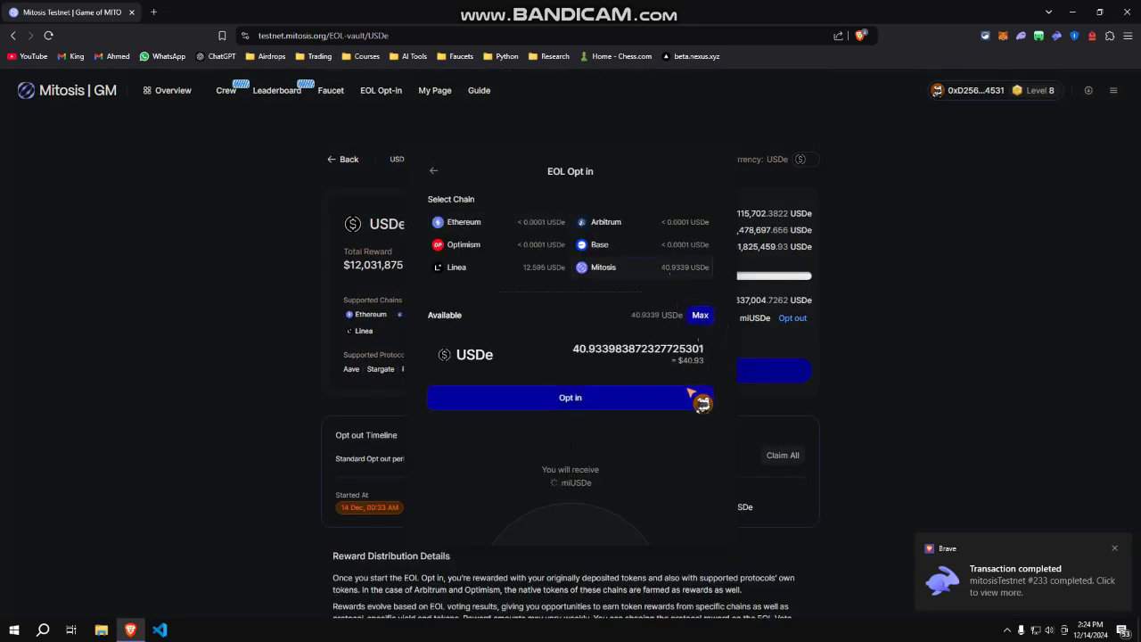
pyautogui.click(683, 408)
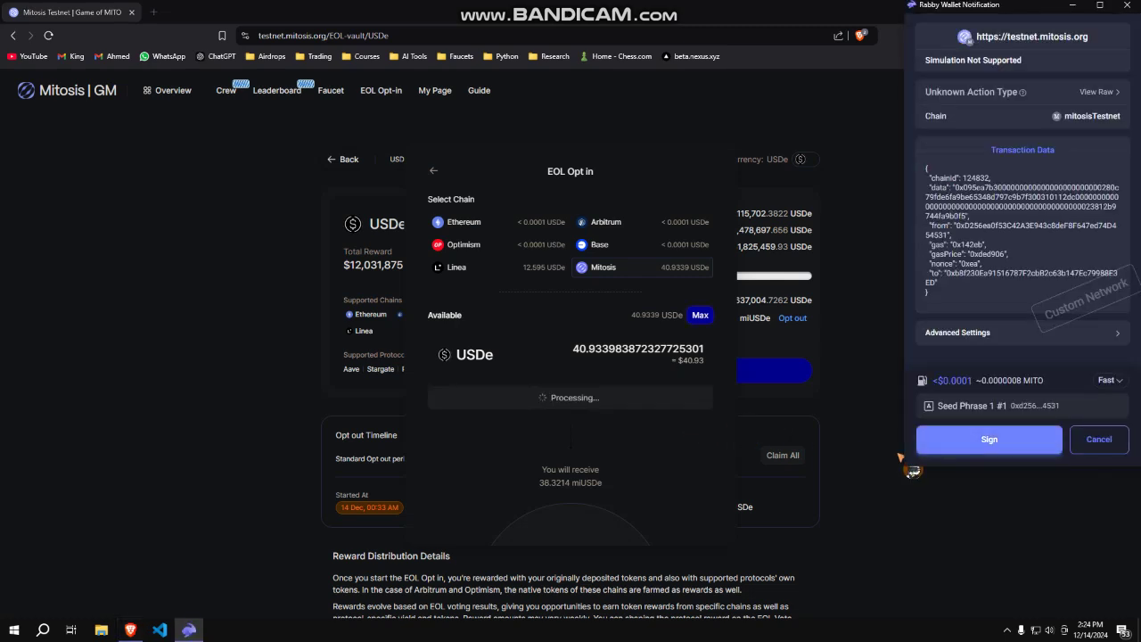
# Sign and confirm both USDe opt-in transactions in Rabby Wallet, and close the opt-in form.
pyautogui.press('Return')
pyautogui.press('Return')
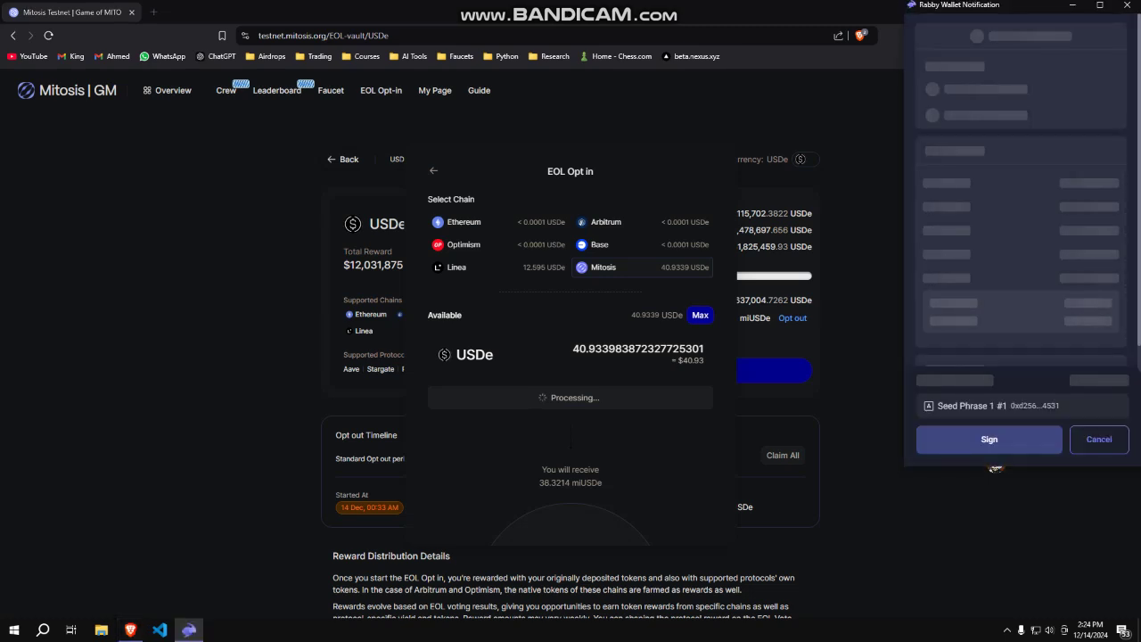
pyautogui.click(996, 440)
pyautogui.click(996, 440)
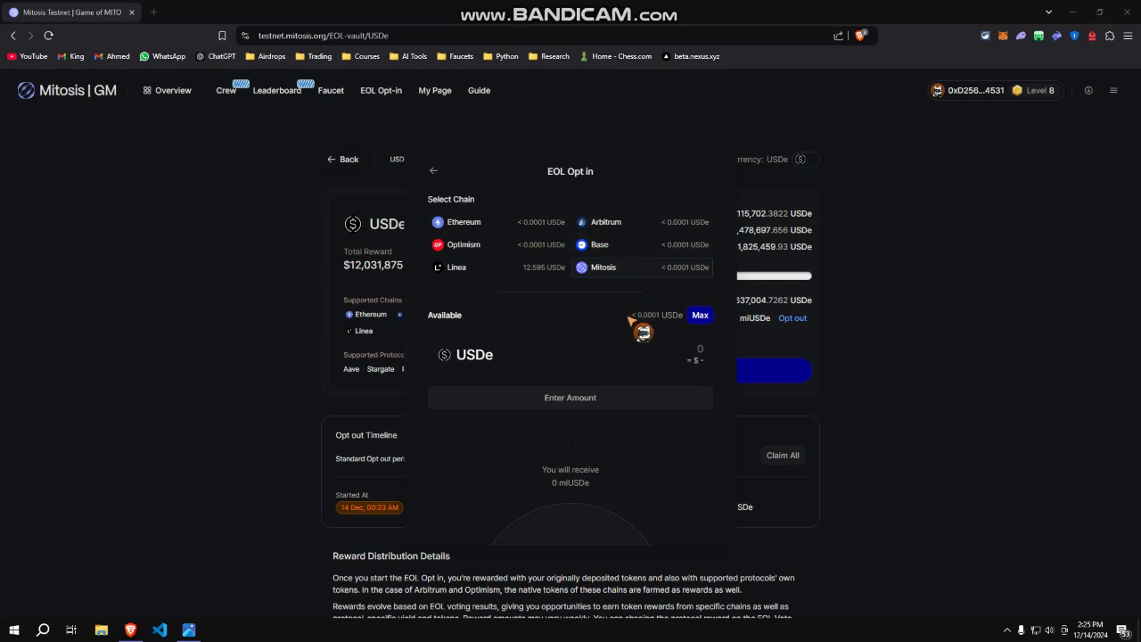
pyautogui.click(434, 171)
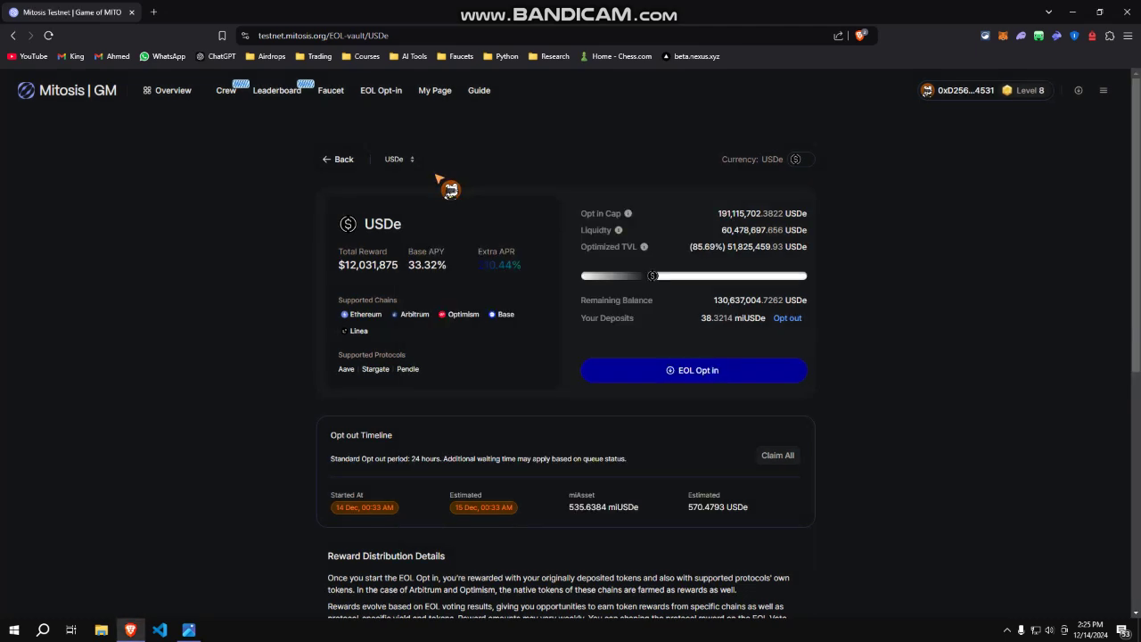
# Leave the vault for My Page, review the Gold tier's rates and daily rewards, and close the tier info.
pyautogui.click(346, 160)
pyautogui.click(435, 91)
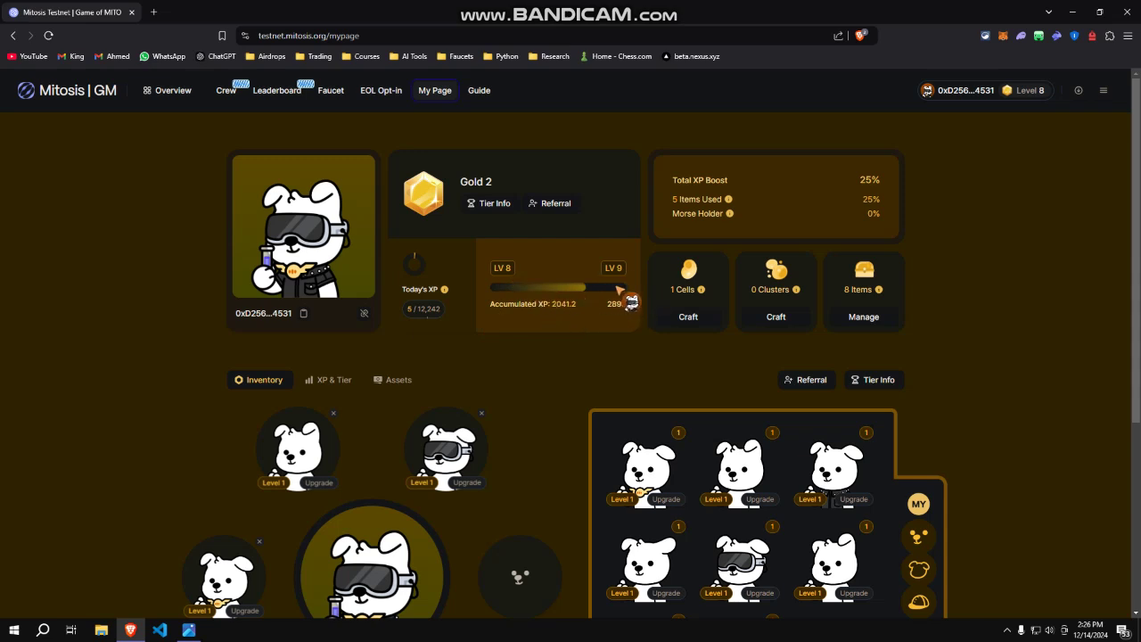
pyautogui.click(493, 204)
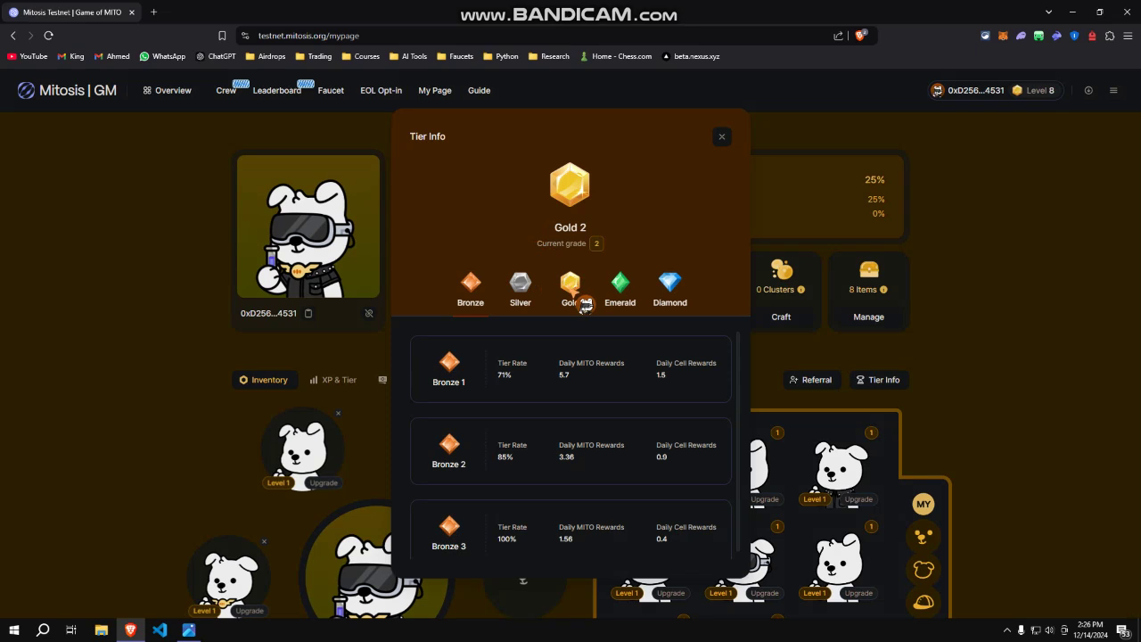
pyautogui.click(570, 290)
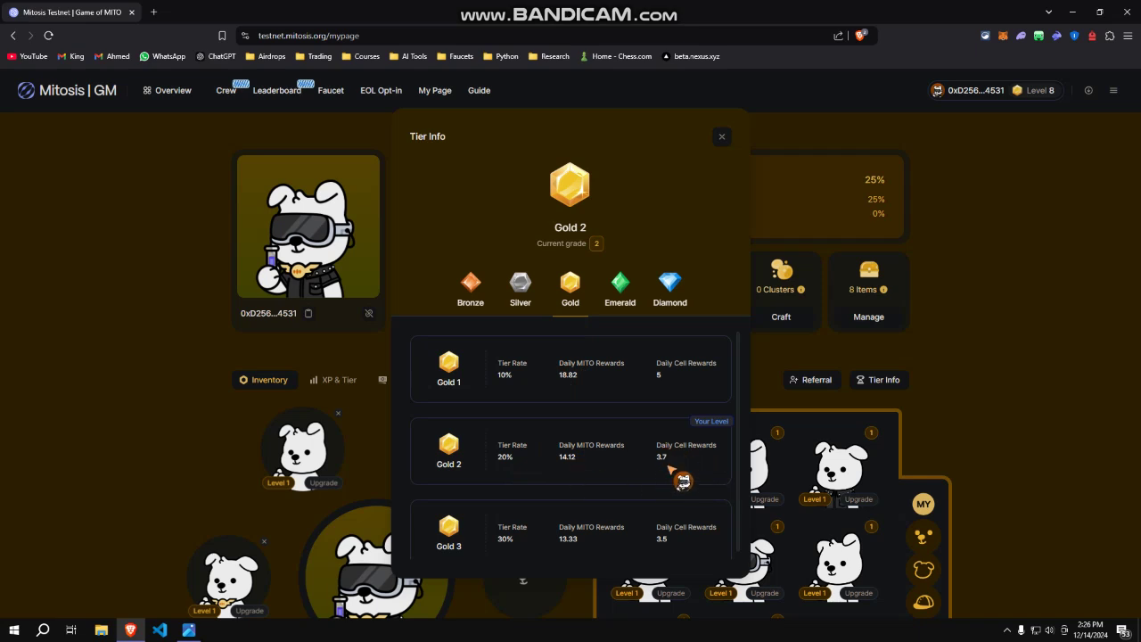
pyautogui.click(722, 137)
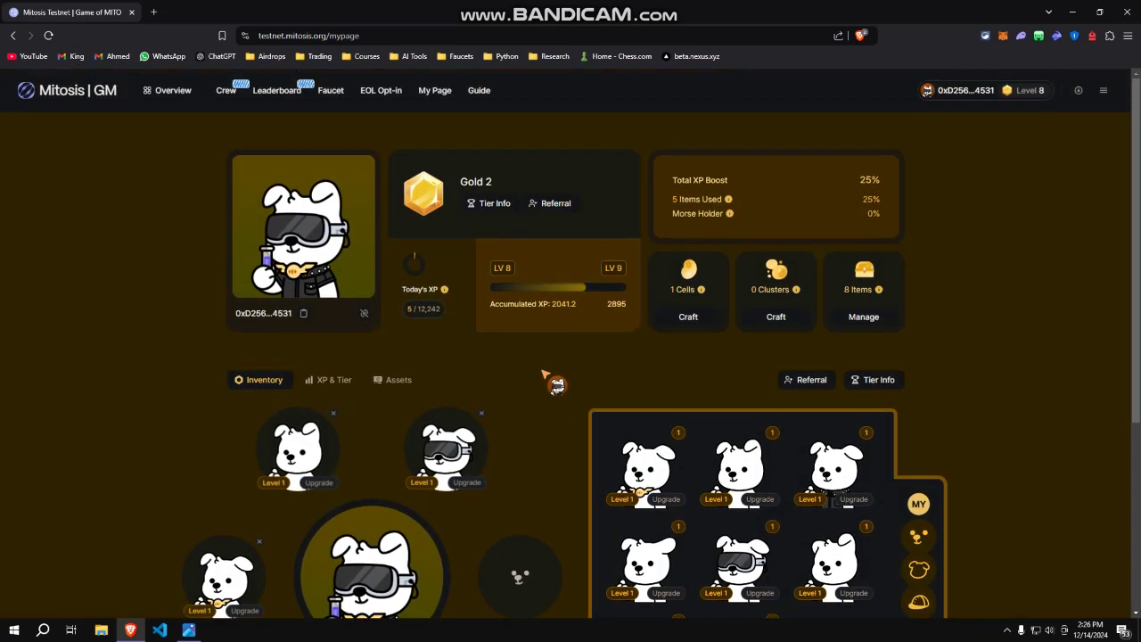
# Look over the equipped character parts and owned items in the My Page inventory.
pyautogui.scroll(-1, 545, 367)
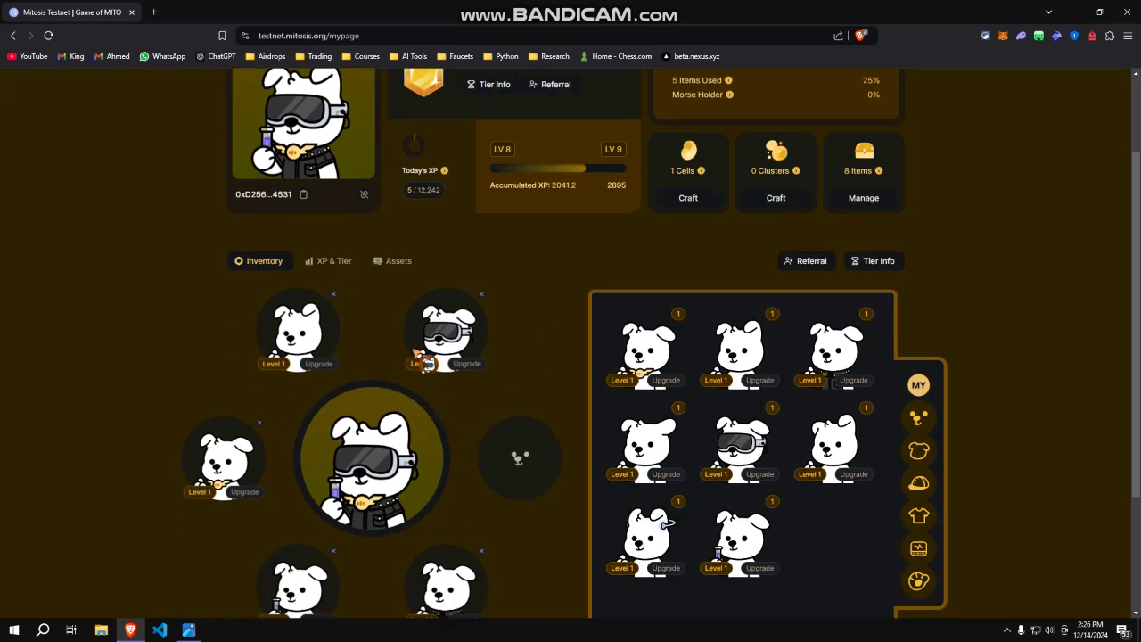
pyautogui.scroll(-1, 281, 355)
pyautogui.scroll(-1, 280, 353)
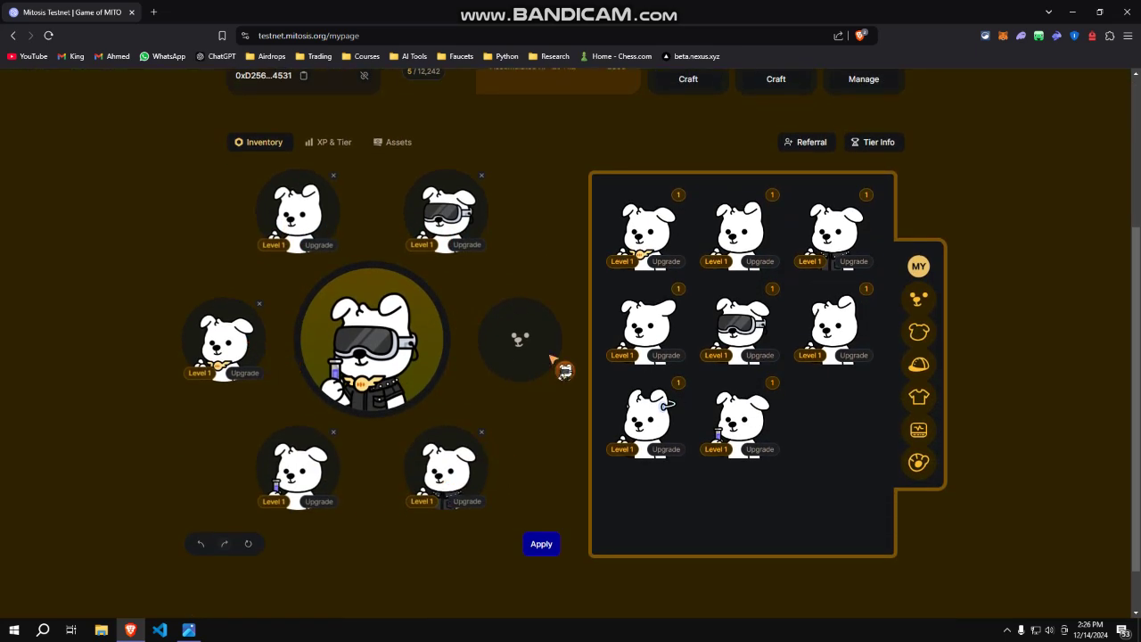
pyautogui.scroll(2, 456, 275)
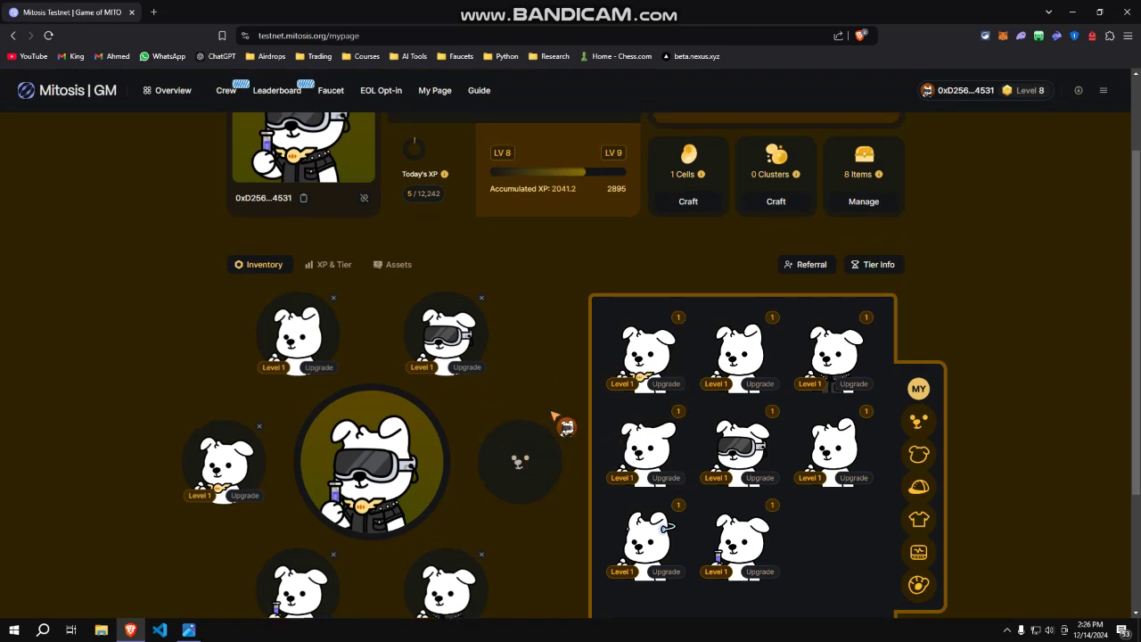
pyautogui.scroll(1, 552, 415)
pyautogui.scroll(1, 535, 392)
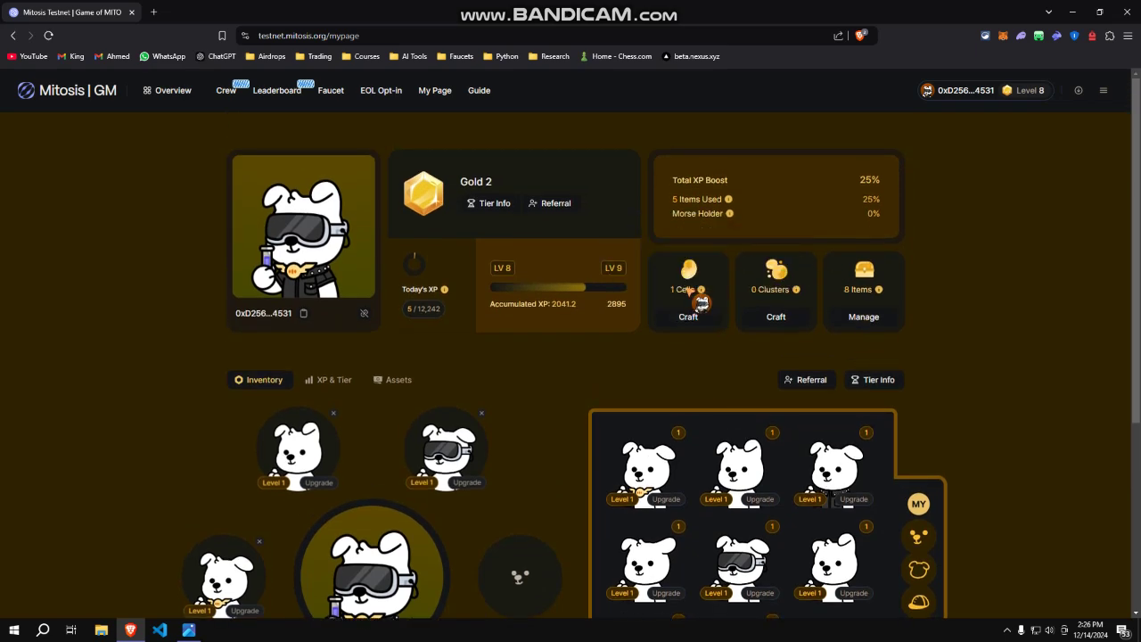
# View the synthesis dialogs for cells and clusters, closing each without synthesizing.
pyautogui.moveTo(701, 290)
pyautogui.click(708, 323)
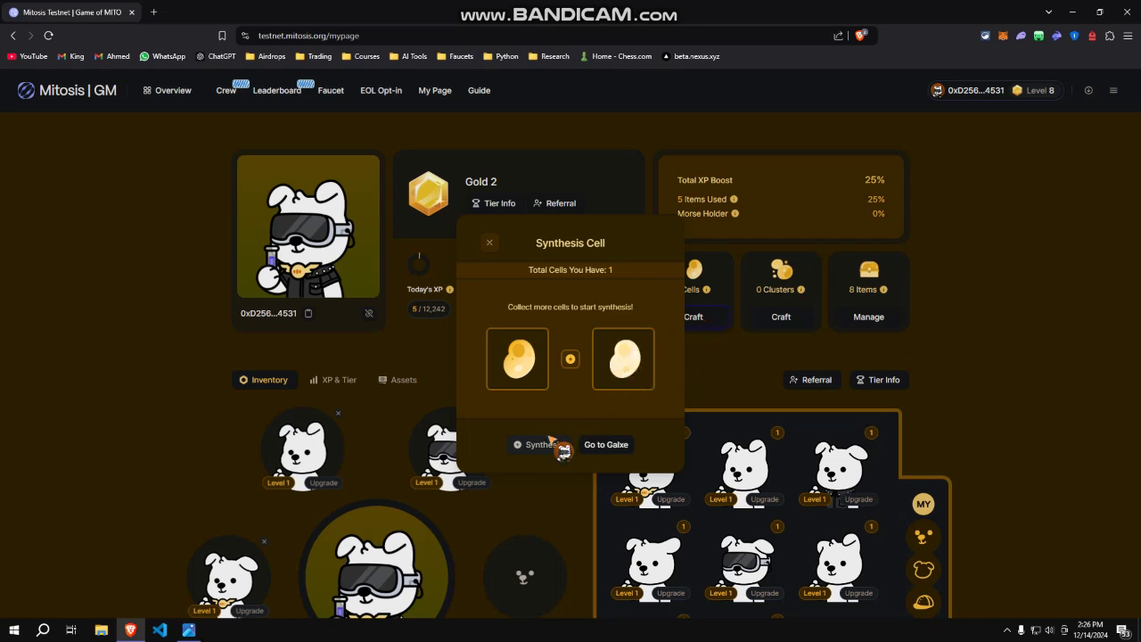
pyautogui.click(490, 242)
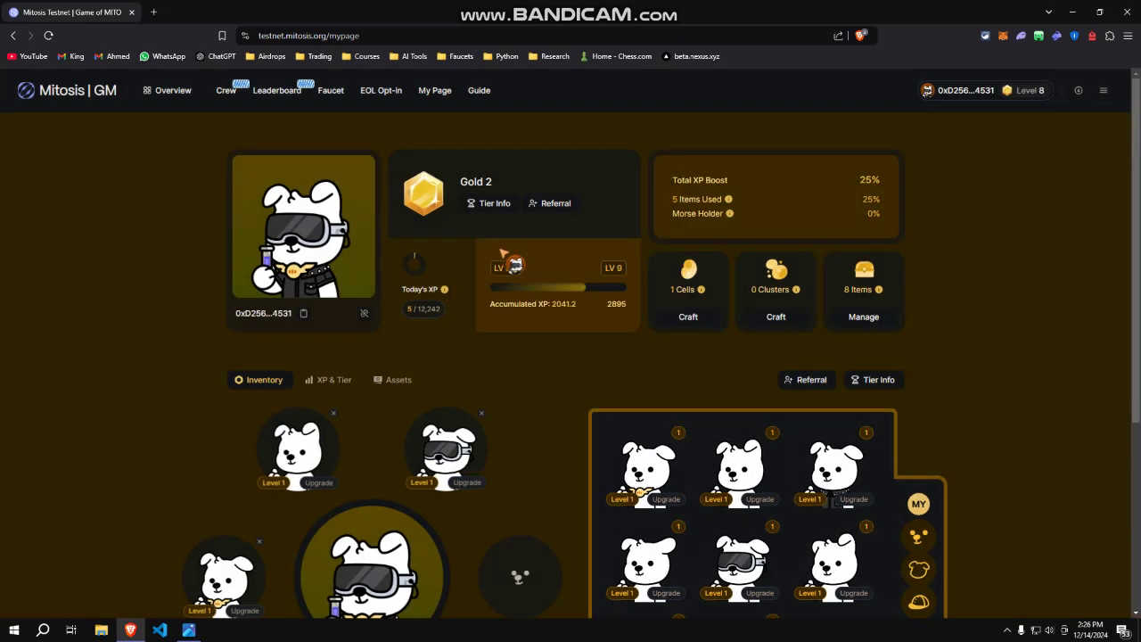
pyautogui.click(783, 321)
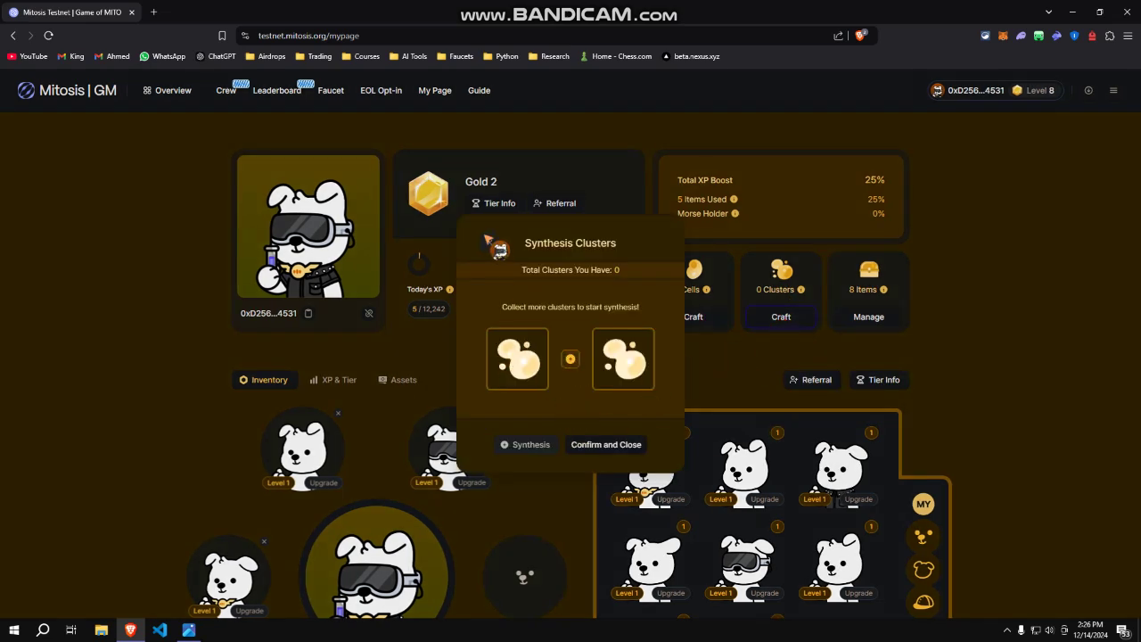
pyautogui.click(493, 246)
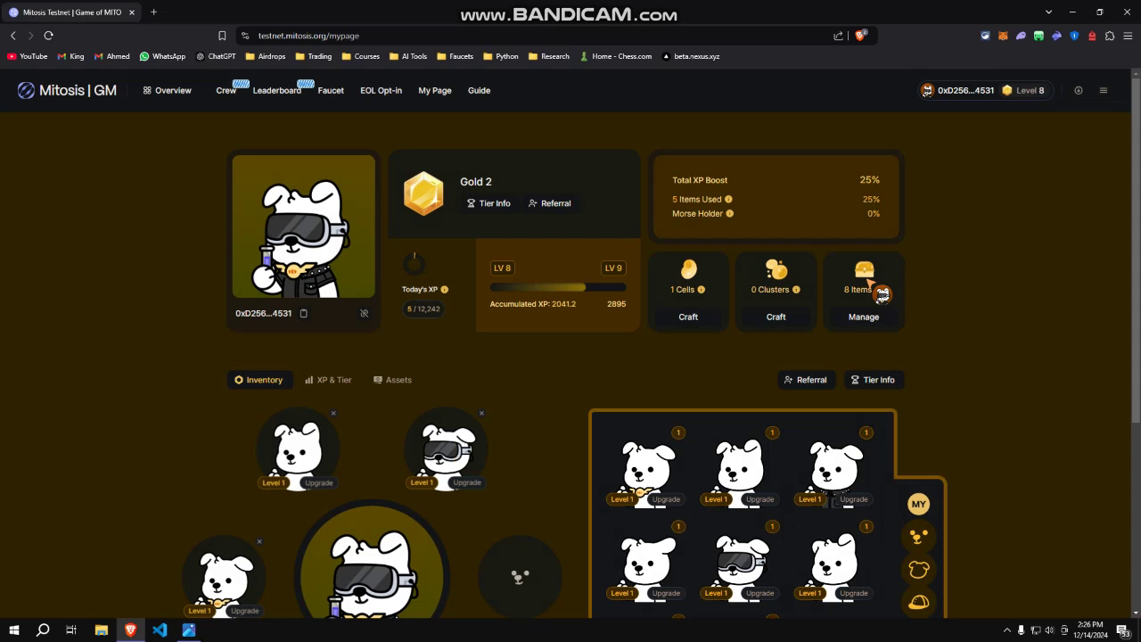
# Examine the owned items, the equipped character slots and the total XP boost on My Page.
pyautogui.scroll(-1, 868, 281)
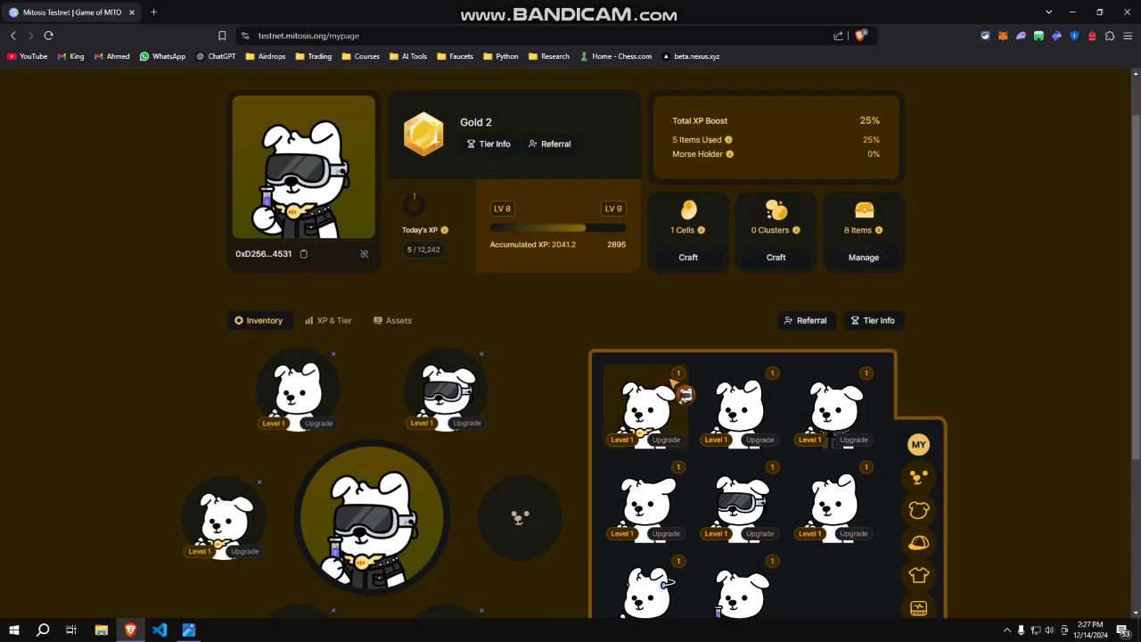
pyautogui.moveTo(649, 419); pyautogui.dragTo(270, 453)
pyautogui.scroll(-1, 233, 519)
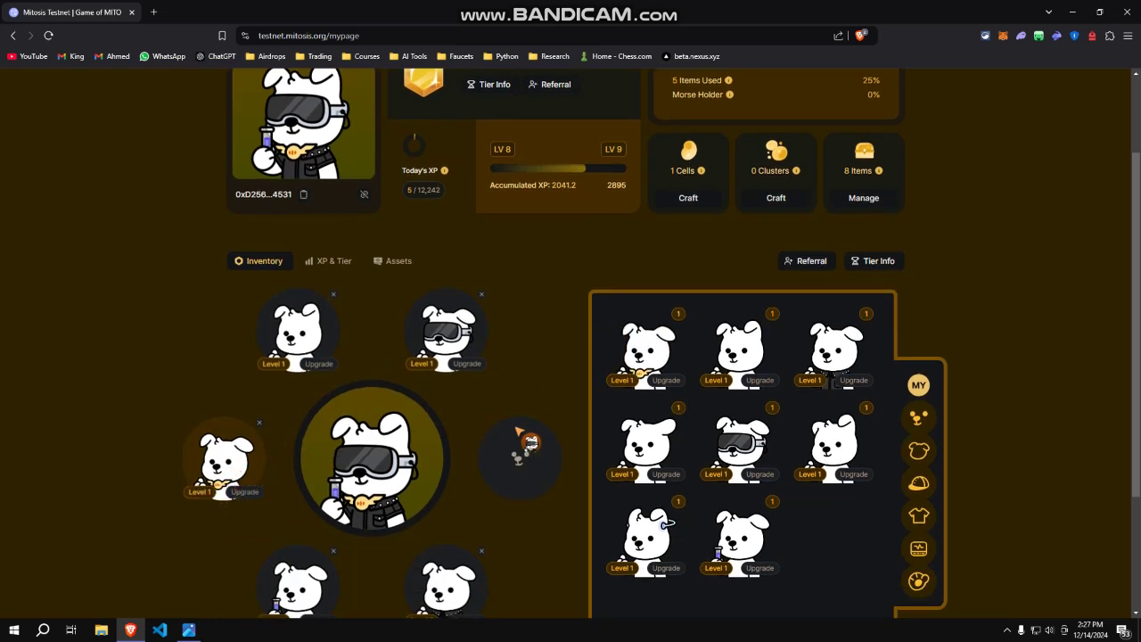
pyautogui.scroll(-2, 477, 441)
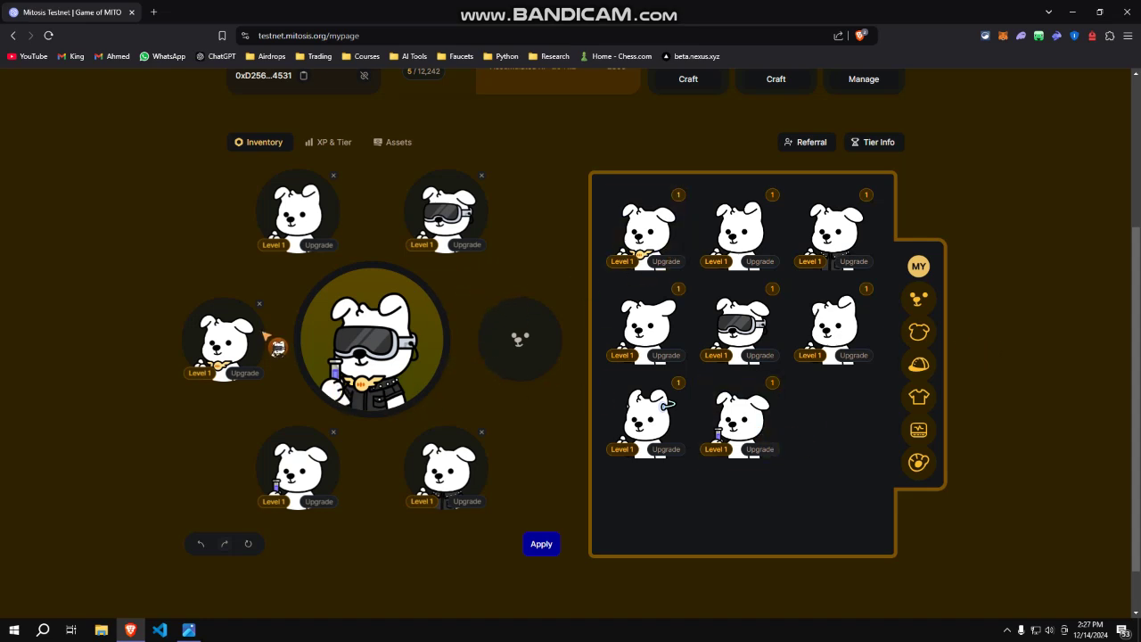
pyautogui.scroll(3, 443, 446)
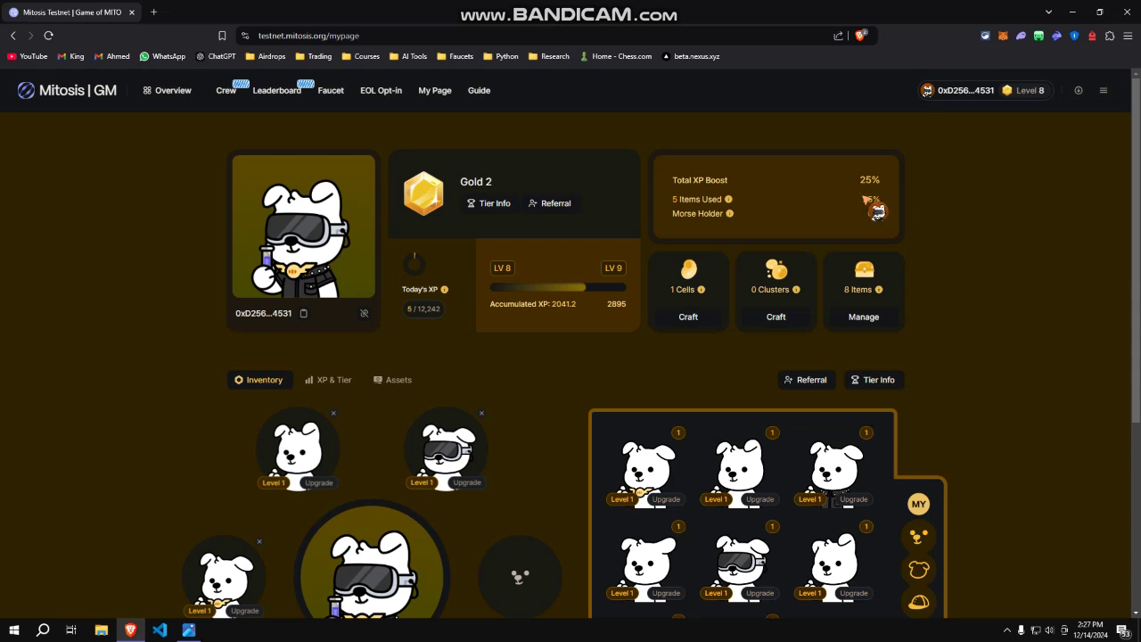
pyautogui.scroll(-2, 714, 285)
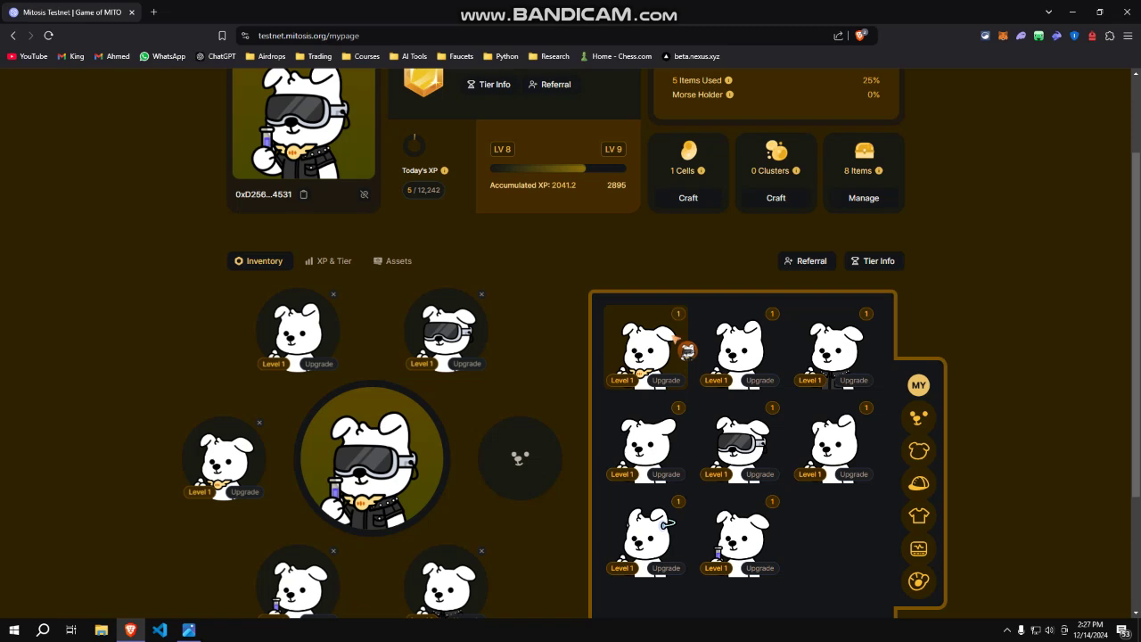
pyautogui.scroll(2, 725, 301)
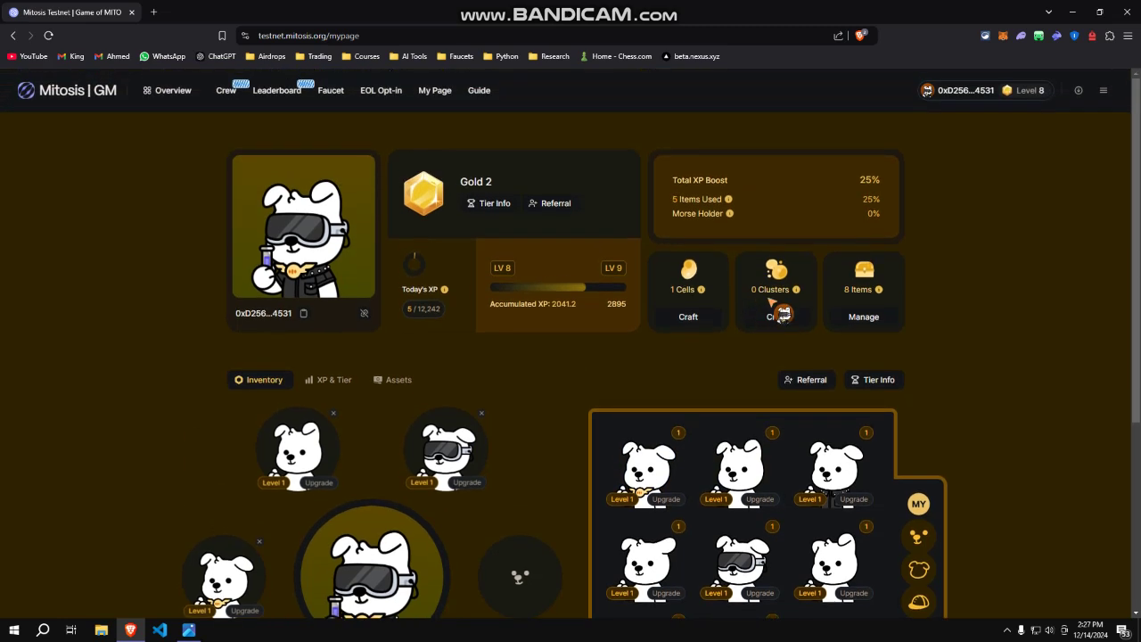
# Open item management, choose the Level 1 goggles for upgrade, review the cluster requirement, and close without upgrading.
pyautogui.click(856, 320)
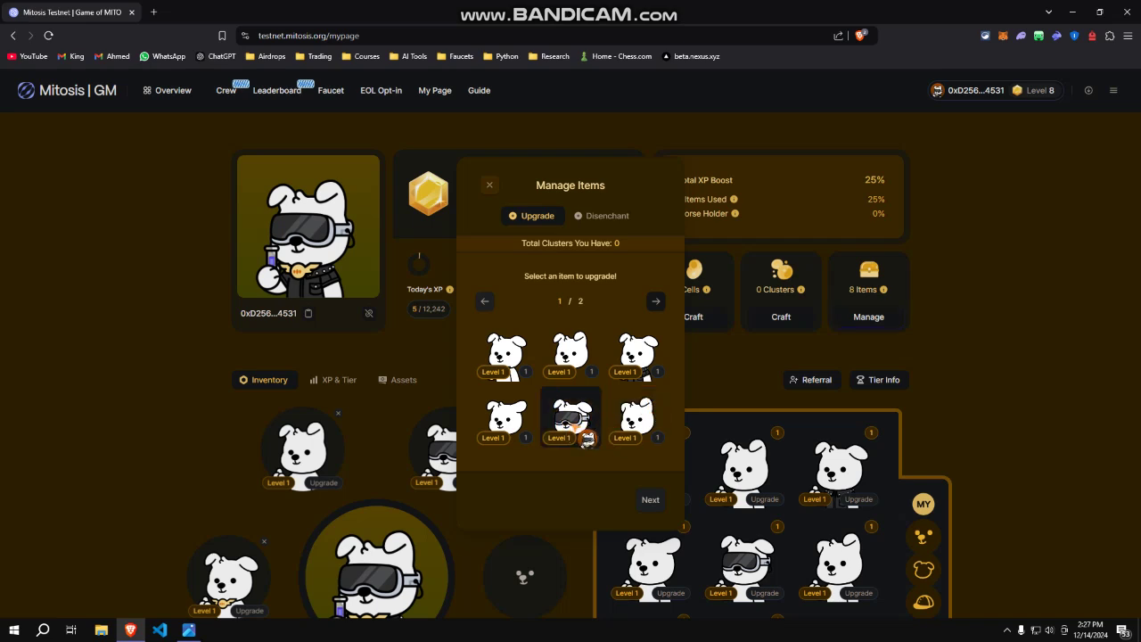
pyautogui.click(587, 435)
pyautogui.click(650, 500)
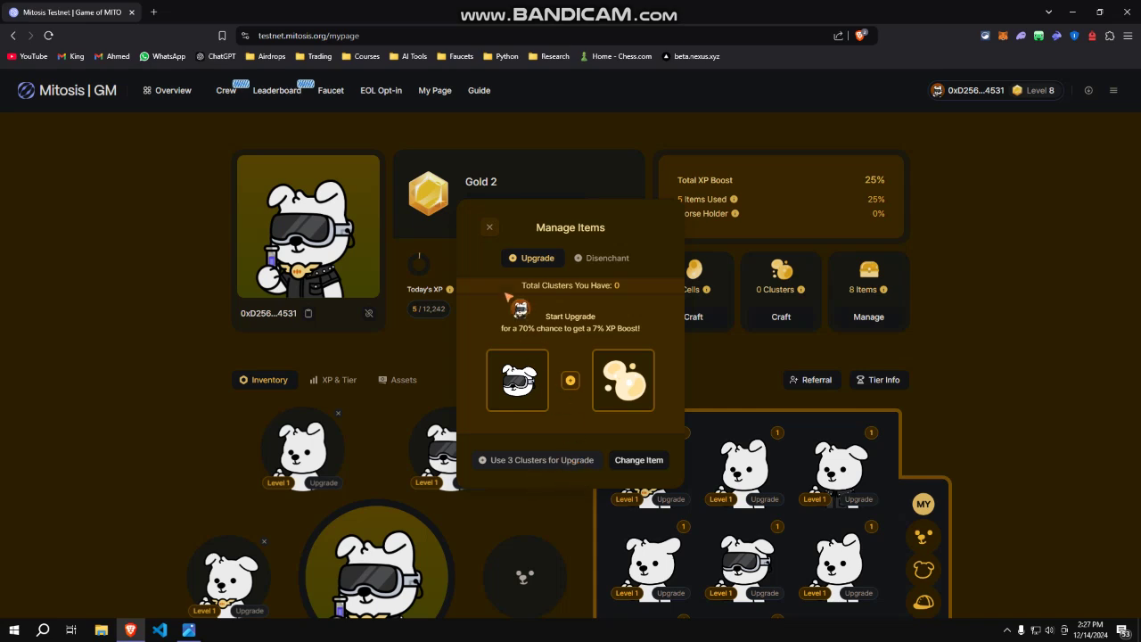
pyautogui.click(490, 228)
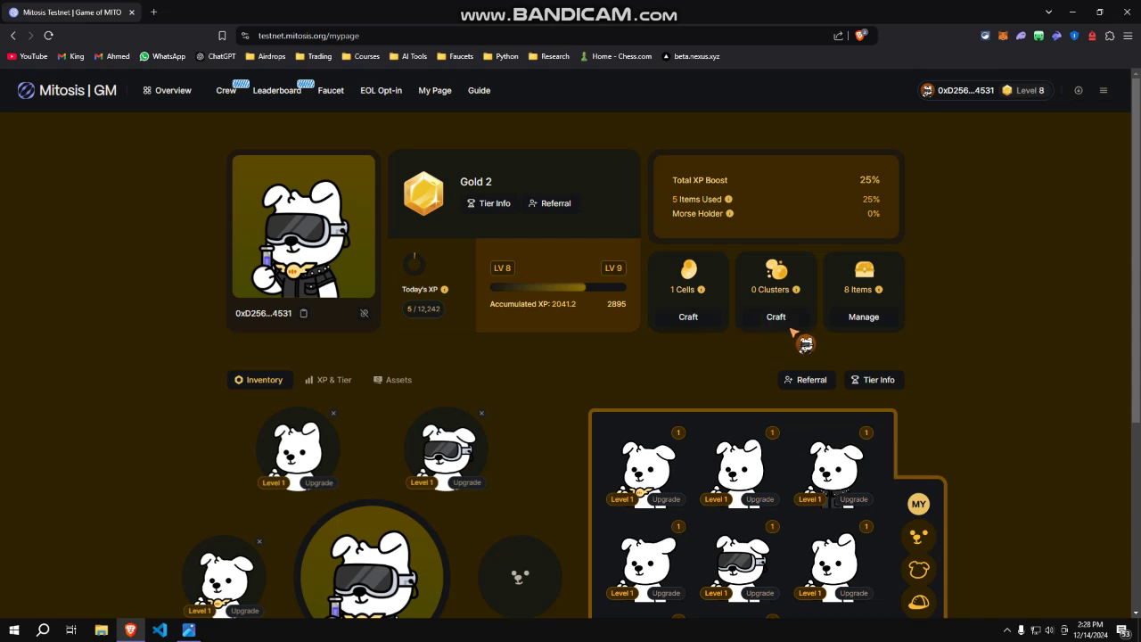
# Open the XP & Tier section of My Page and review the XP acquisition history.
pyautogui.scroll(-1, 829, 312)
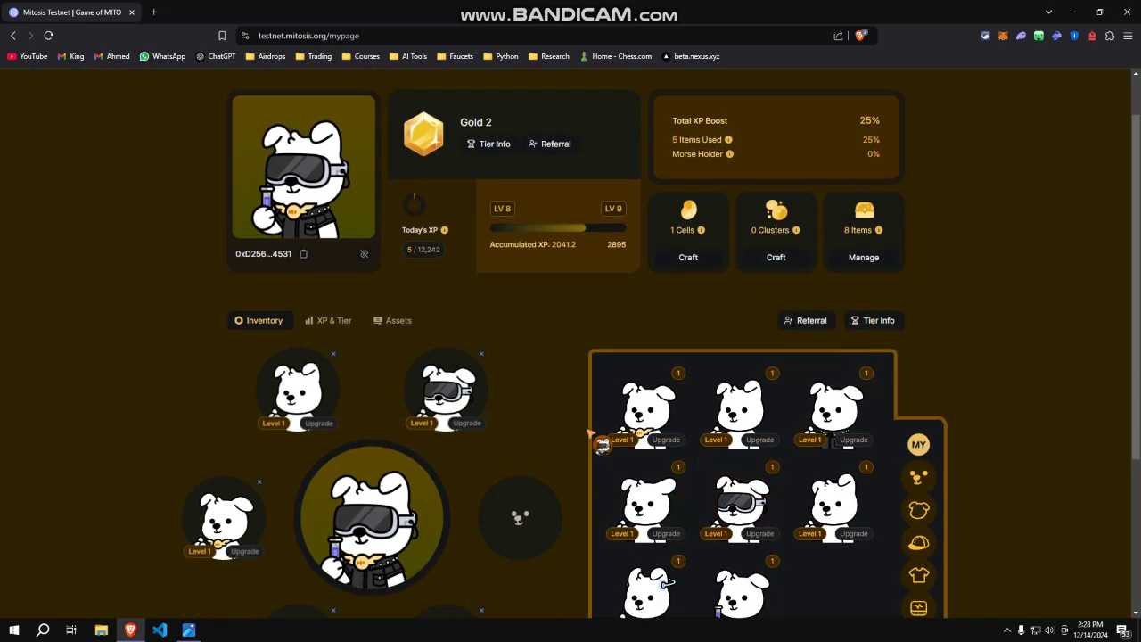
pyautogui.scroll(1, 595, 408)
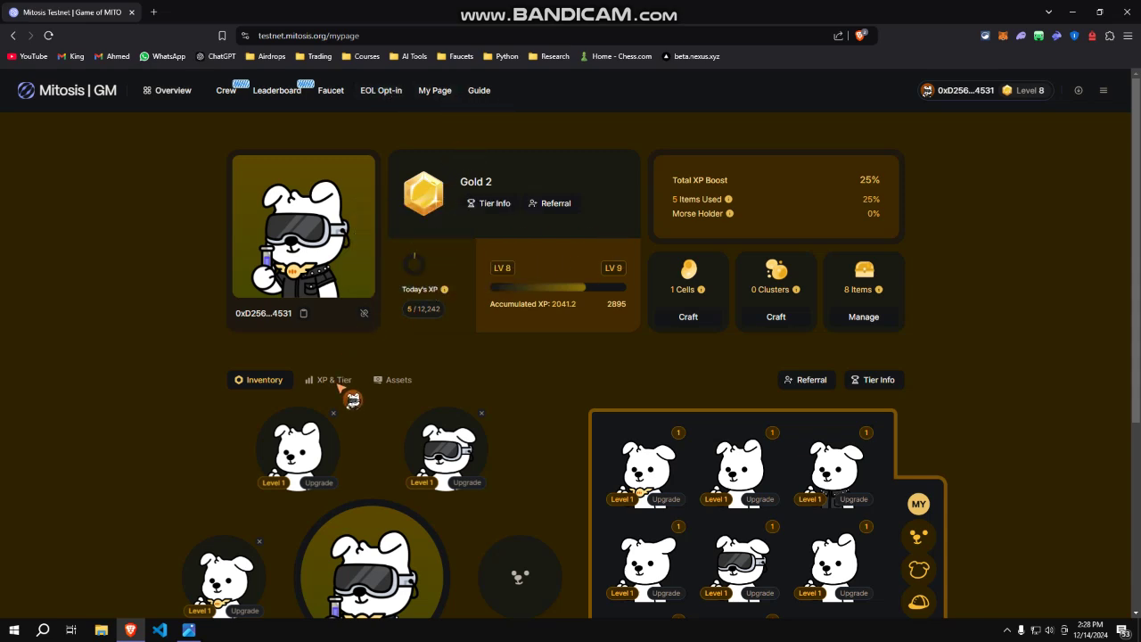
pyautogui.click(355, 380)
pyautogui.scroll(-2, 384, 392)
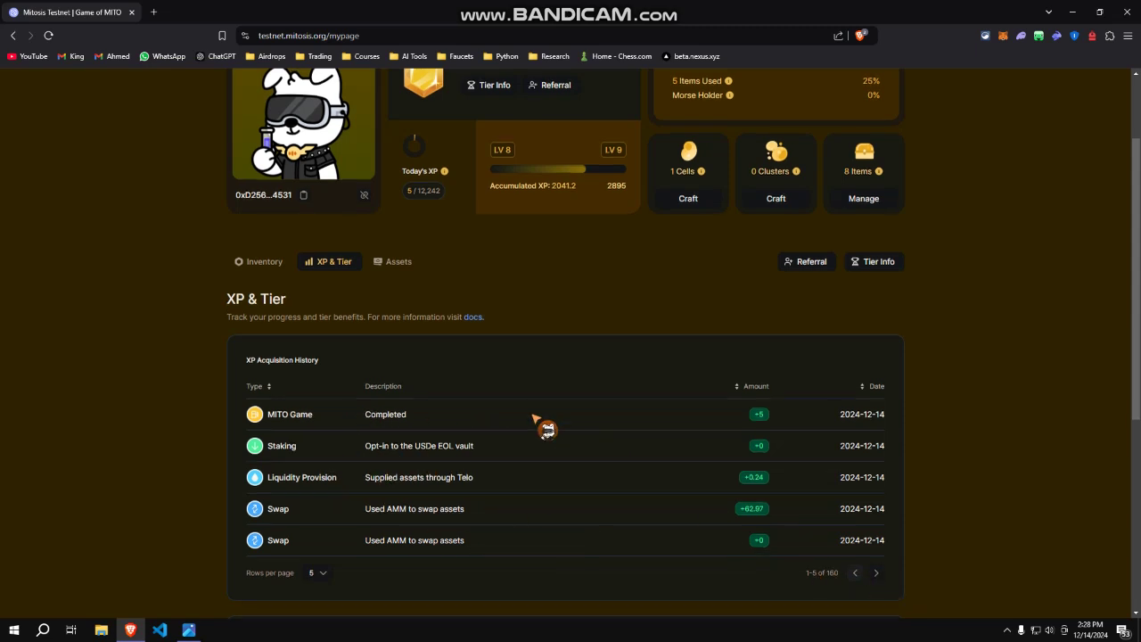
# Show the My Assets list and expand and collapse the MITO row.
pyautogui.scroll(1, 473, 374)
pyautogui.click(398, 321)
pyautogui.scroll(-1, 419, 361)
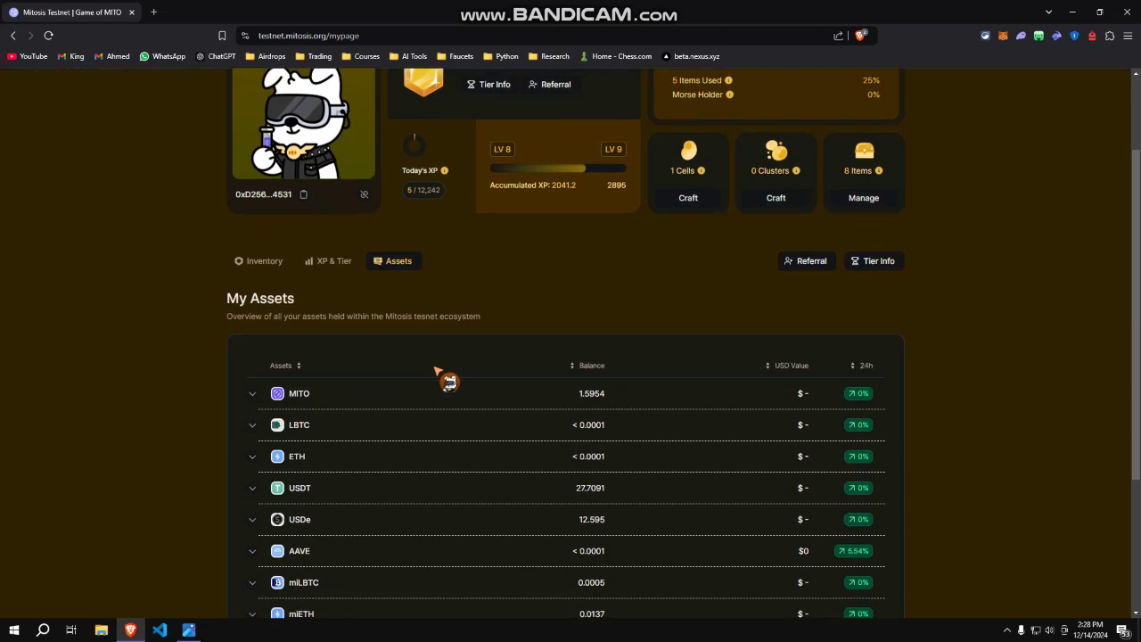
pyautogui.click(254, 397)
pyautogui.click(254, 396)
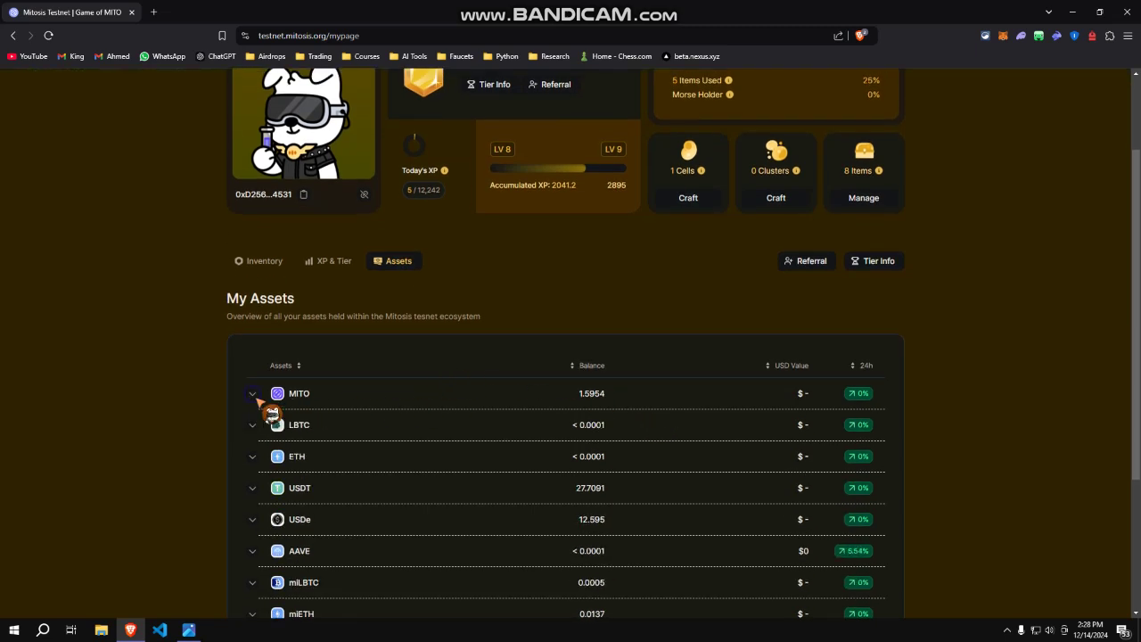
# Review the Gold tier's rates and daily rewards in the tier info once more, and close it.
pyautogui.scroll(2, 414, 396)
pyautogui.click(487, 207)
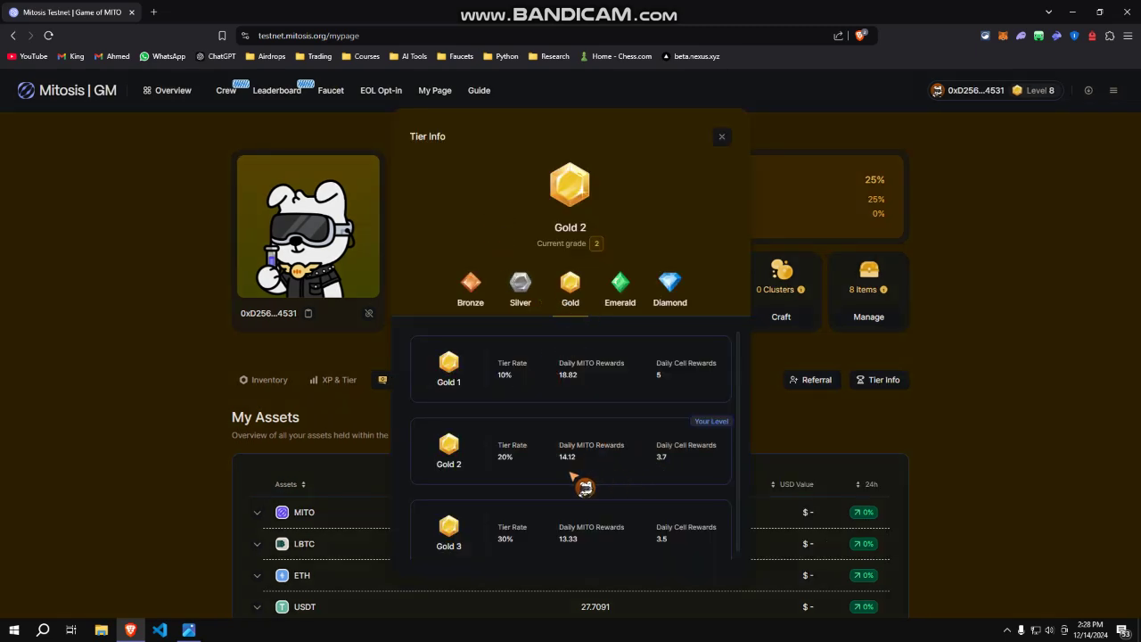
pyautogui.click(722, 137)
# Look through all token balances in My Assets, and return to the character inventory.
pyautogui.scroll(-1, 589, 416)
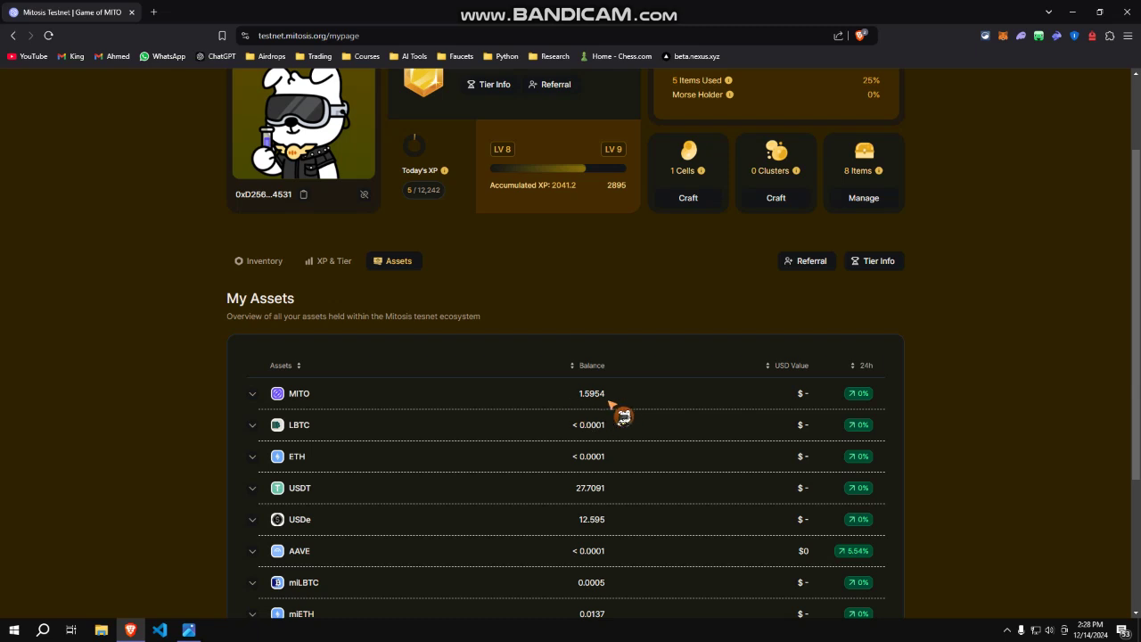
pyautogui.scroll(-3, 612, 403)
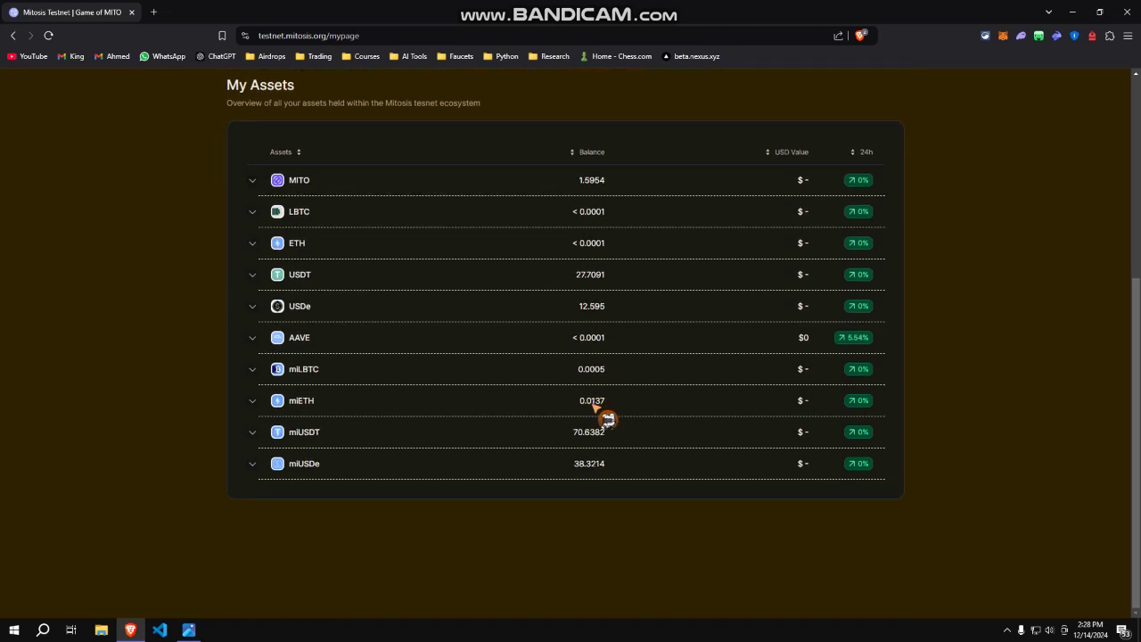
pyautogui.scroll(2, 608, 466)
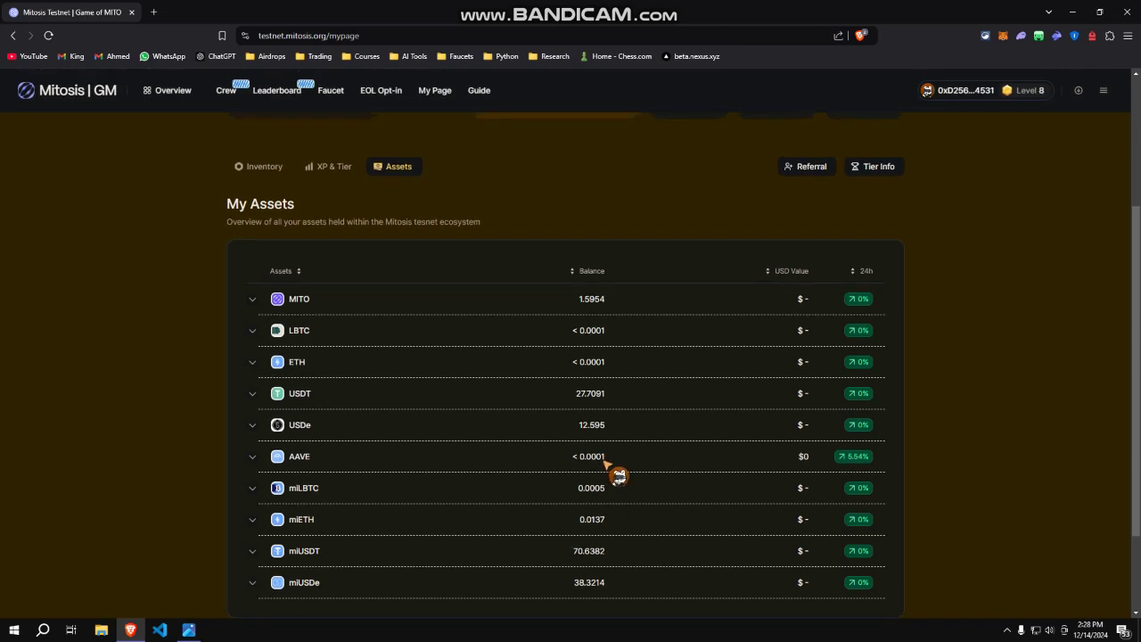
pyautogui.scroll(3, 611, 464)
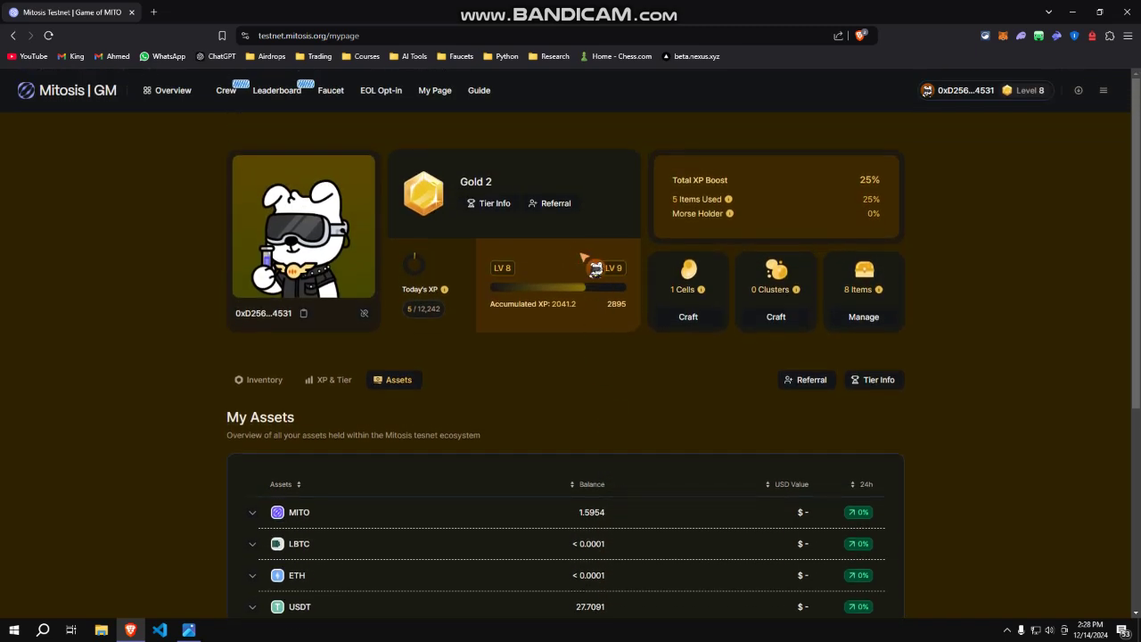
pyautogui.click(265, 380)
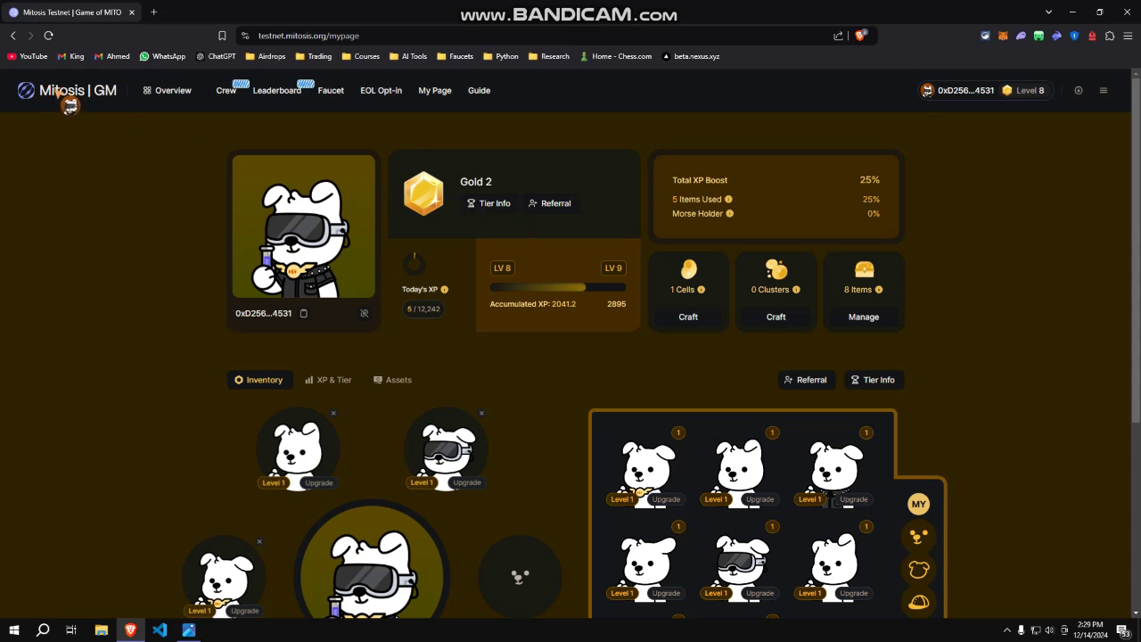
# Go to the Mitosis testnet home page and examine the MITO card-flipping board.
pyautogui.click(97, 96)
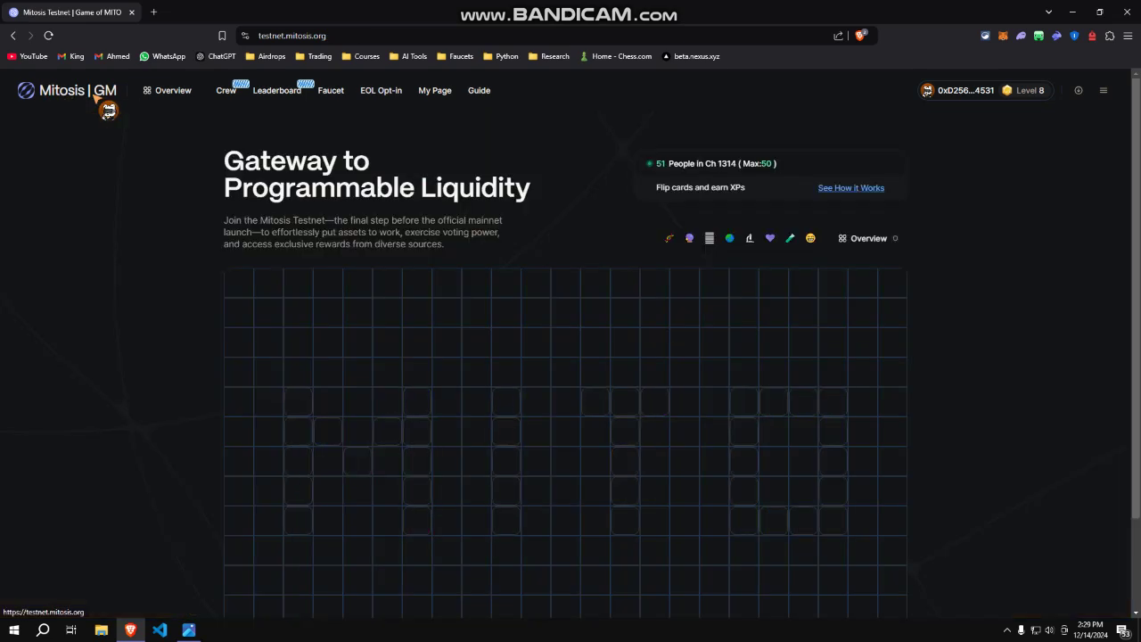
pyautogui.scroll(-3, 270, 223)
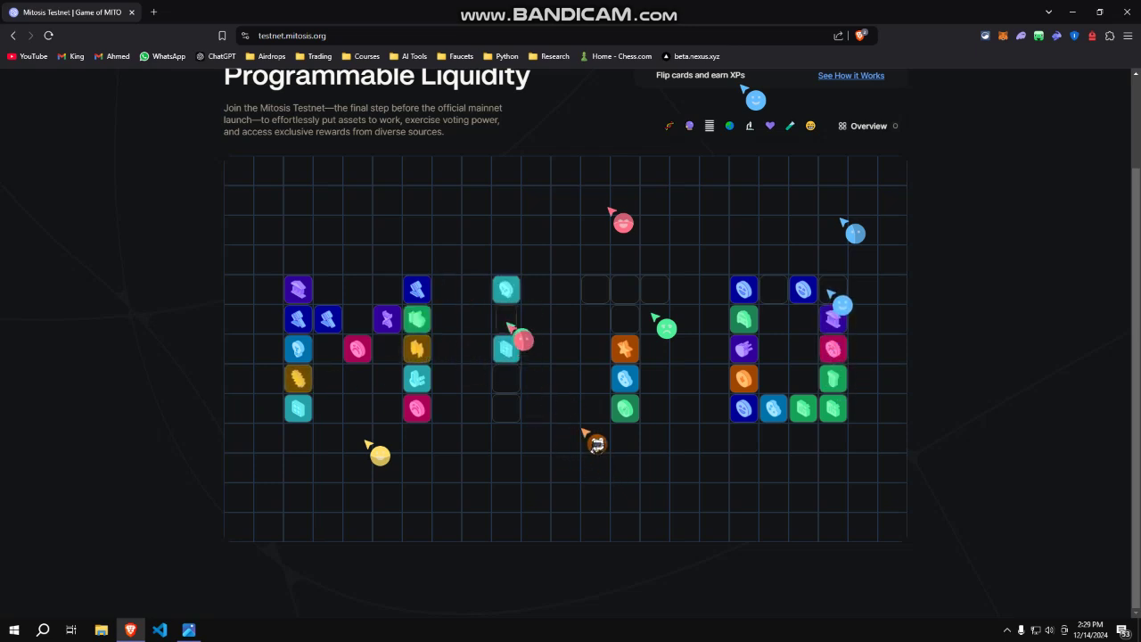
pyautogui.scroll(1, 571, 419)
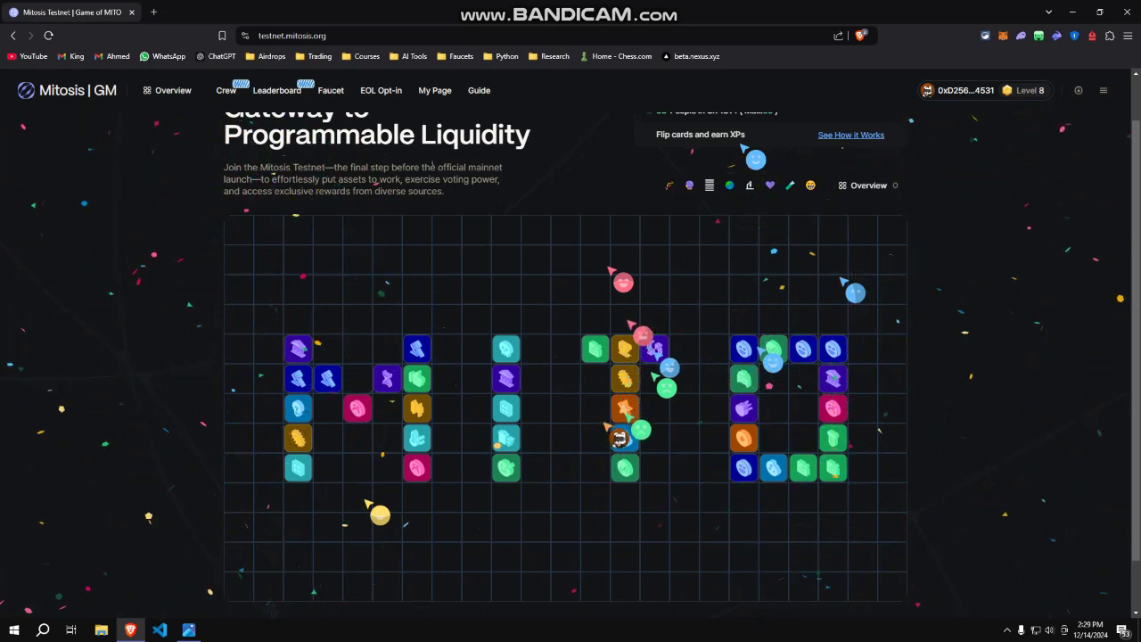
pyautogui.scroll(1, 561, 414)
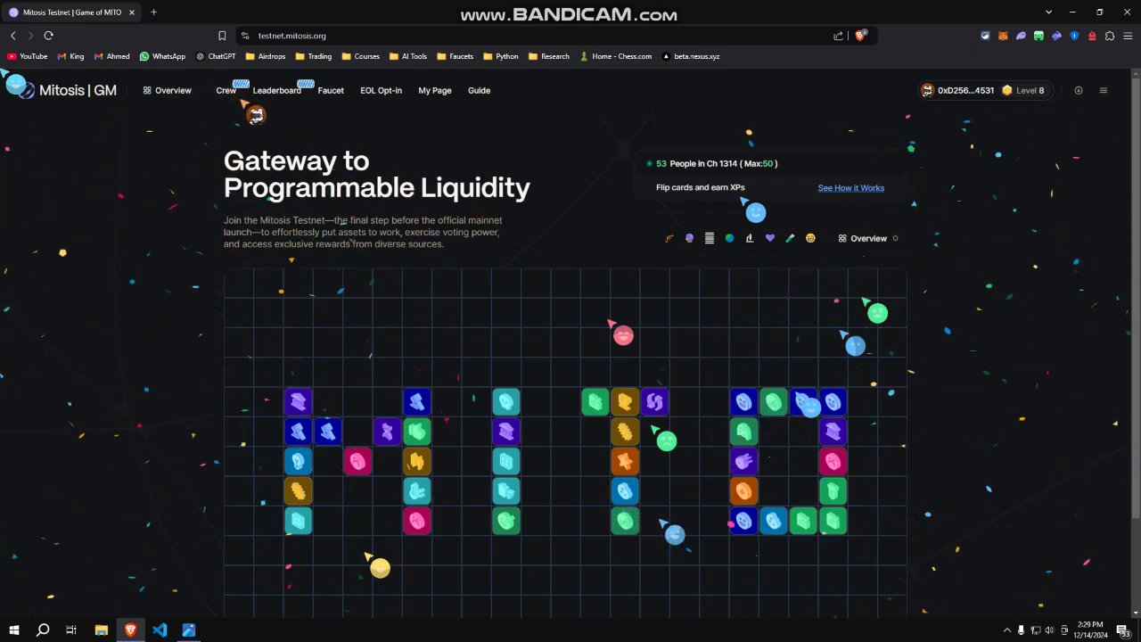
# Open the DApps directory from the overview, select Telo, and open its website.
pyautogui.click(183, 94)
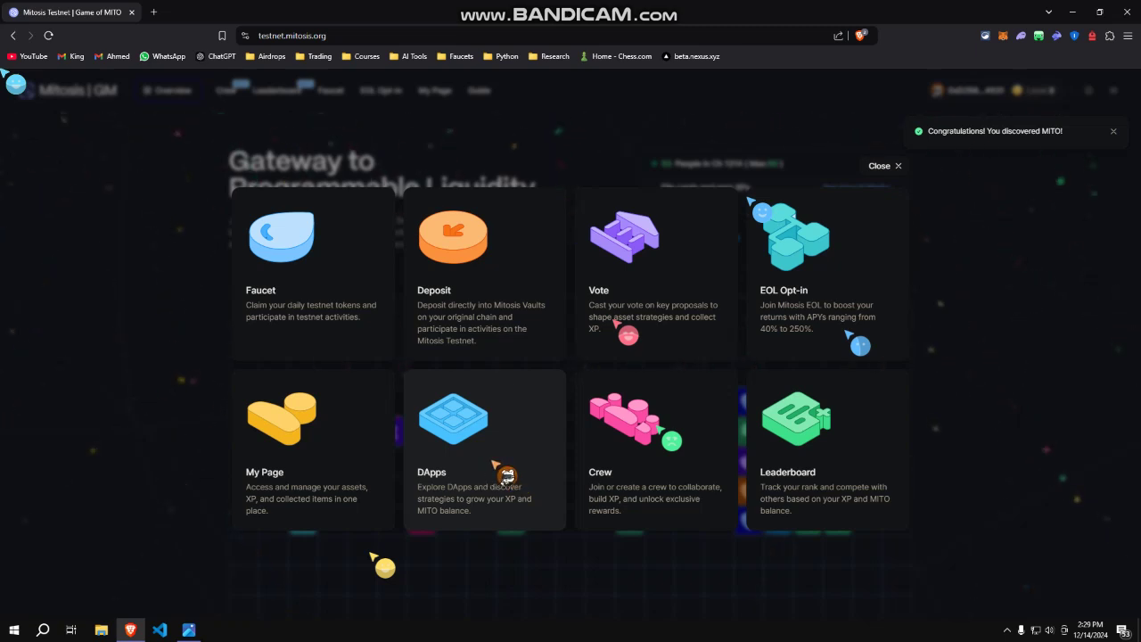
pyautogui.click(495, 463)
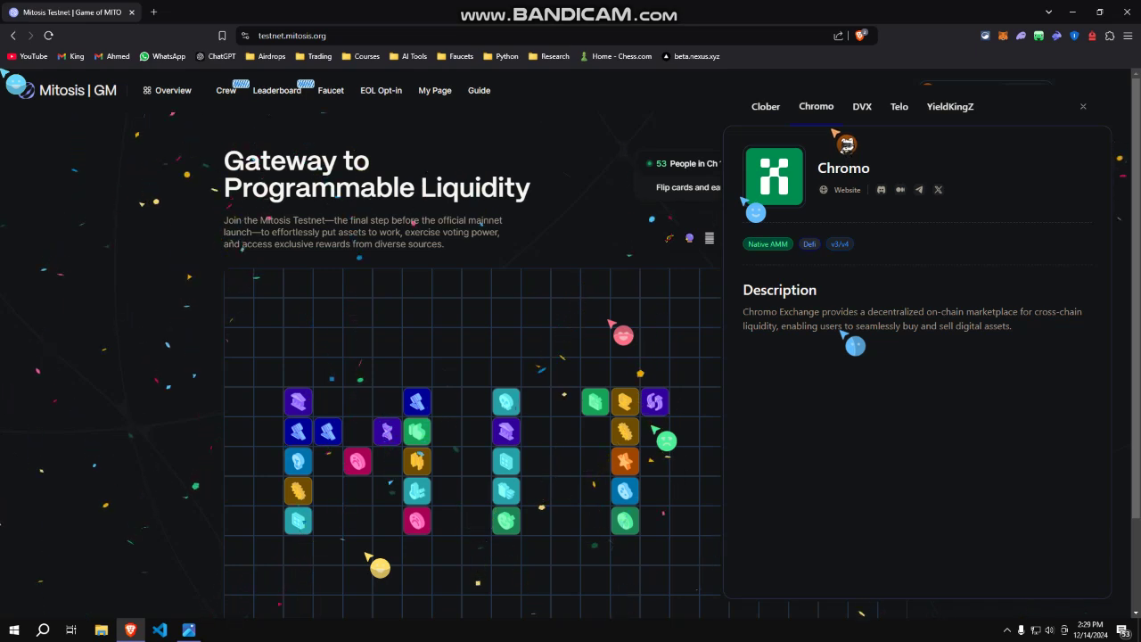
pyautogui.click(900, 109)
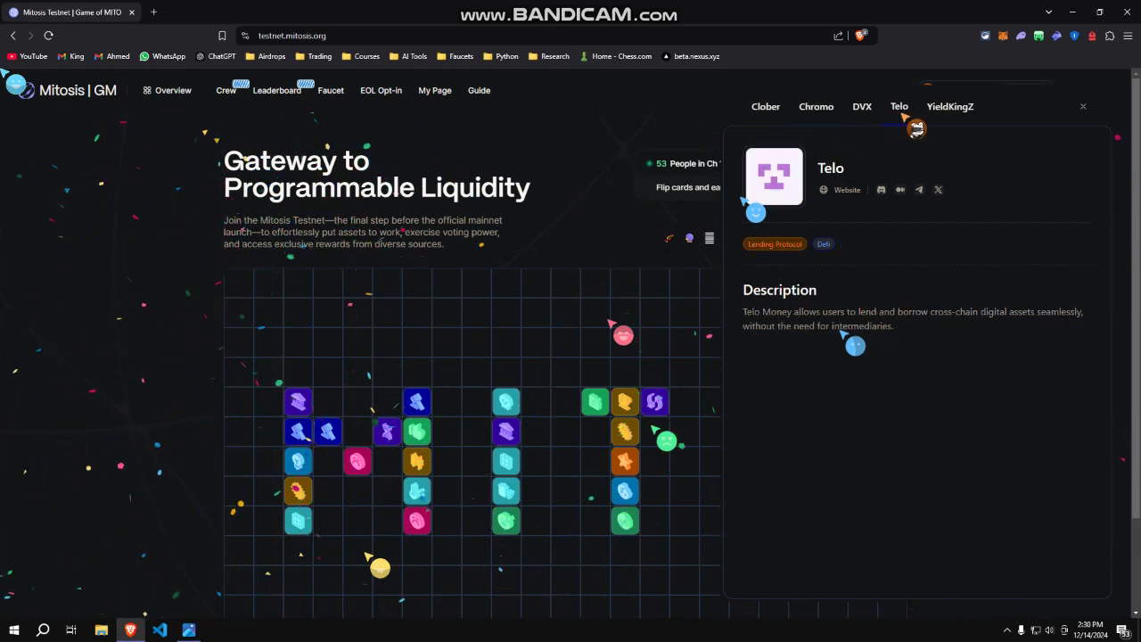
pyautogui.click(846, 190)
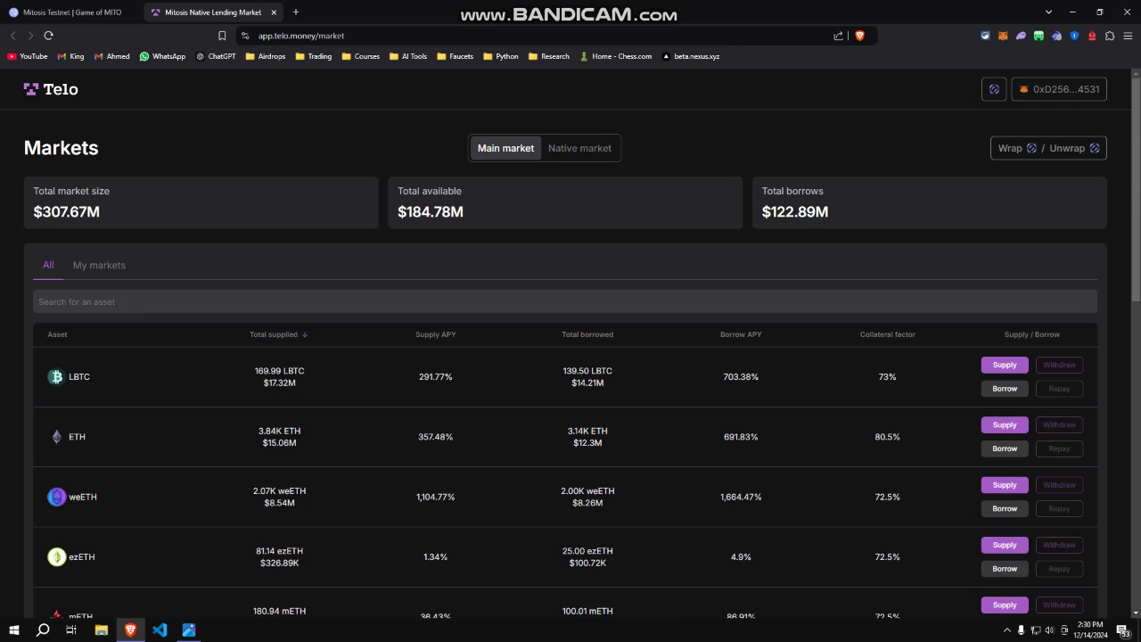
# View Telo's MITO wrapping dialog, dismiss it without wrapping, and close the Telo site.
pyautogui.click(1049, 148)
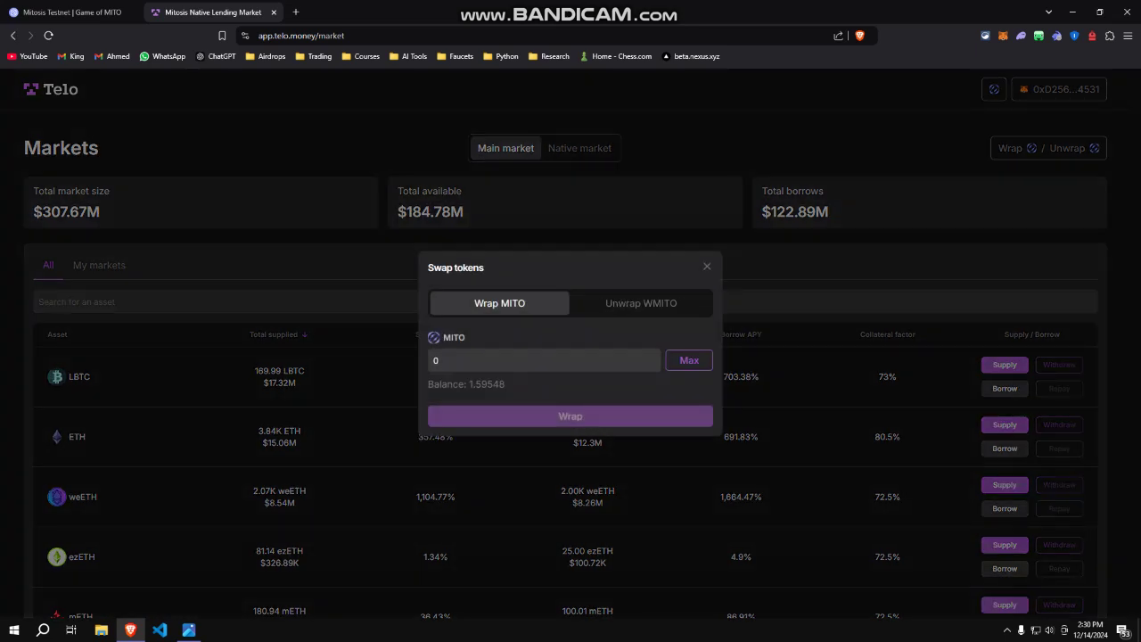
pyautogui.click(544, 360)
pyautogui.press('Escape')
pyautogui.click(274, 11)
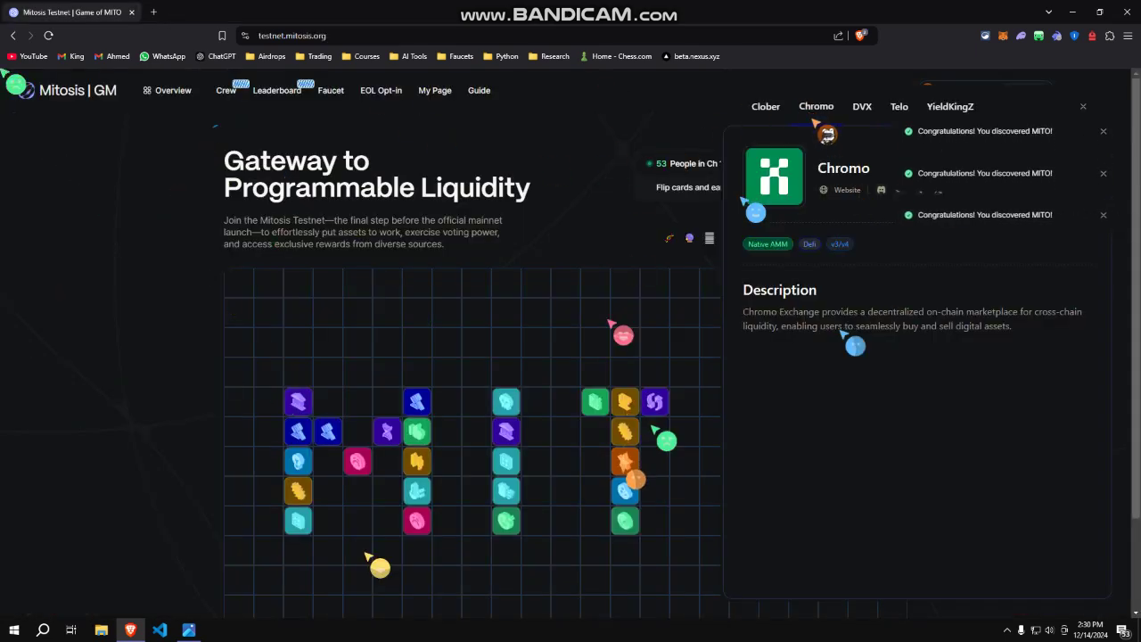
# Open the Chromo website from the DApps directory and set up a swap of 100% of the WMITO balance for miUSDT.
pyautogui.click(847, 190)
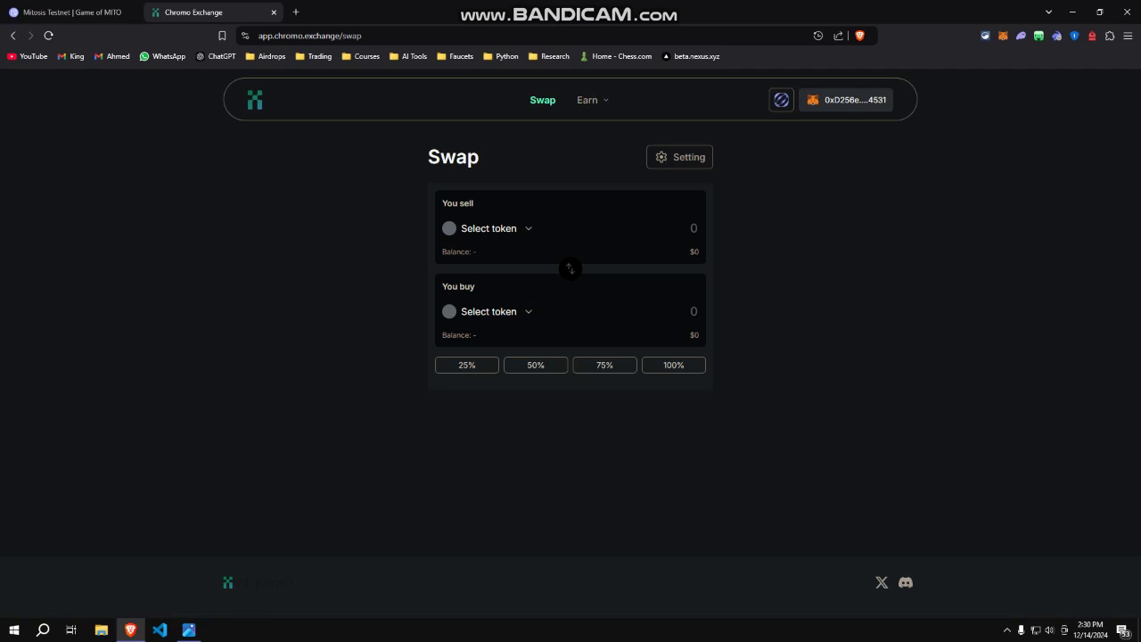
pyautogui.click(489, 228)
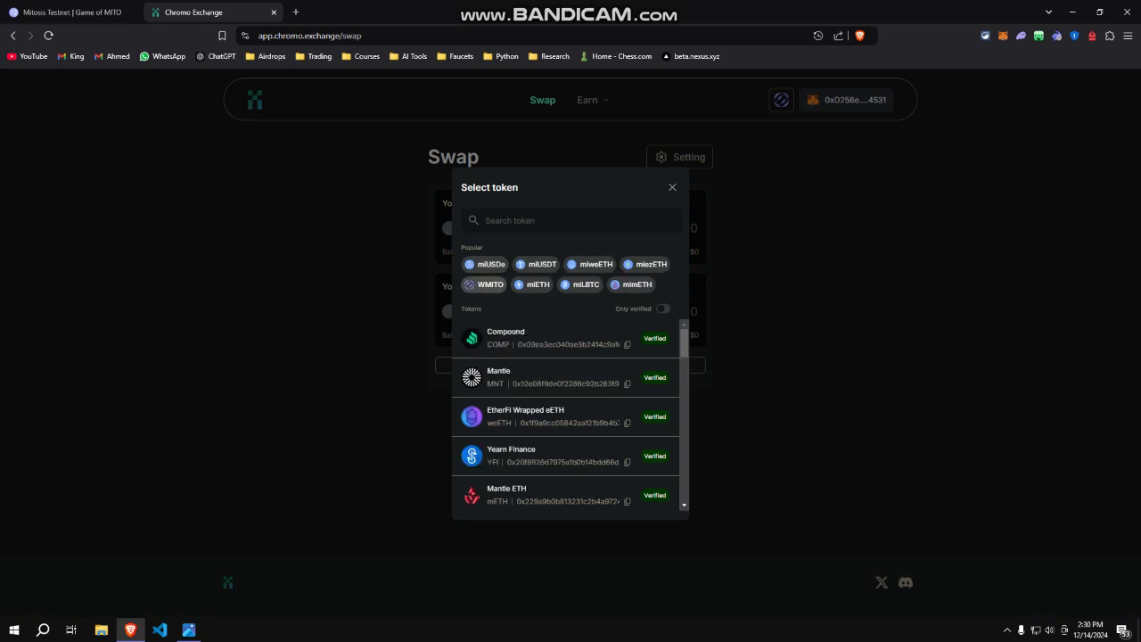
pyautogui.click(491, 284)
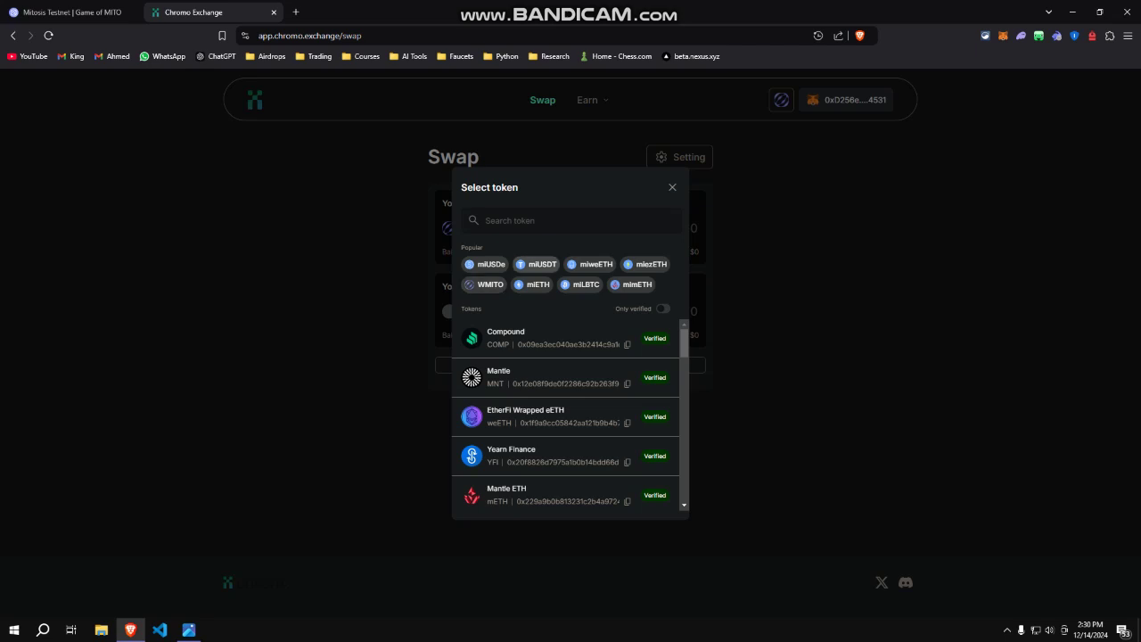
pyautogui.click(538, 264)
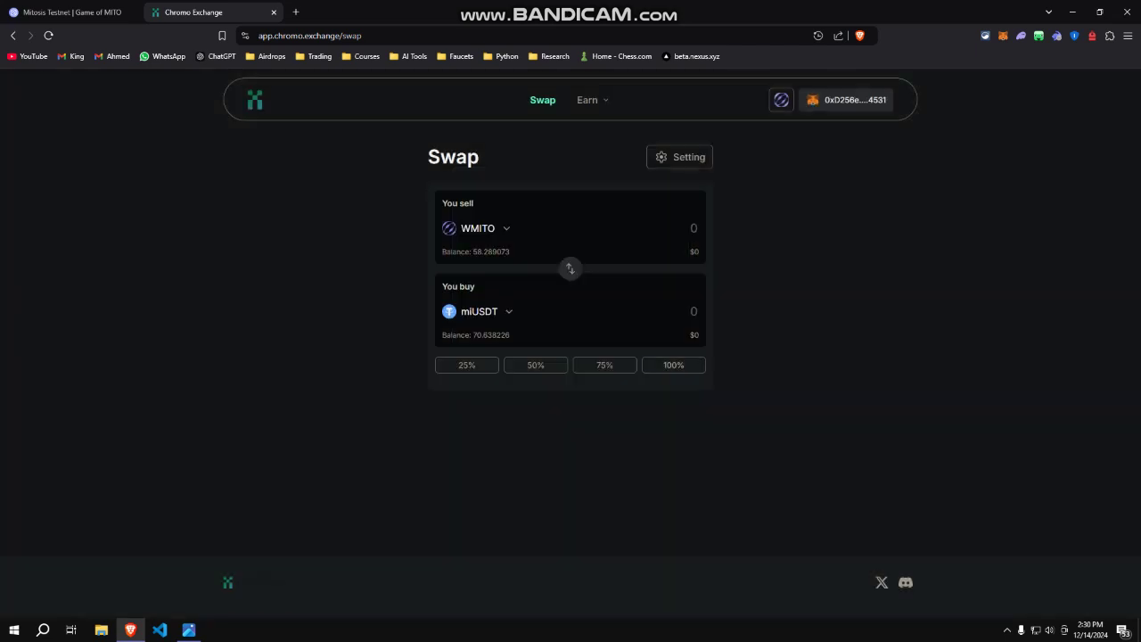
pyautogui.click(674, 365)
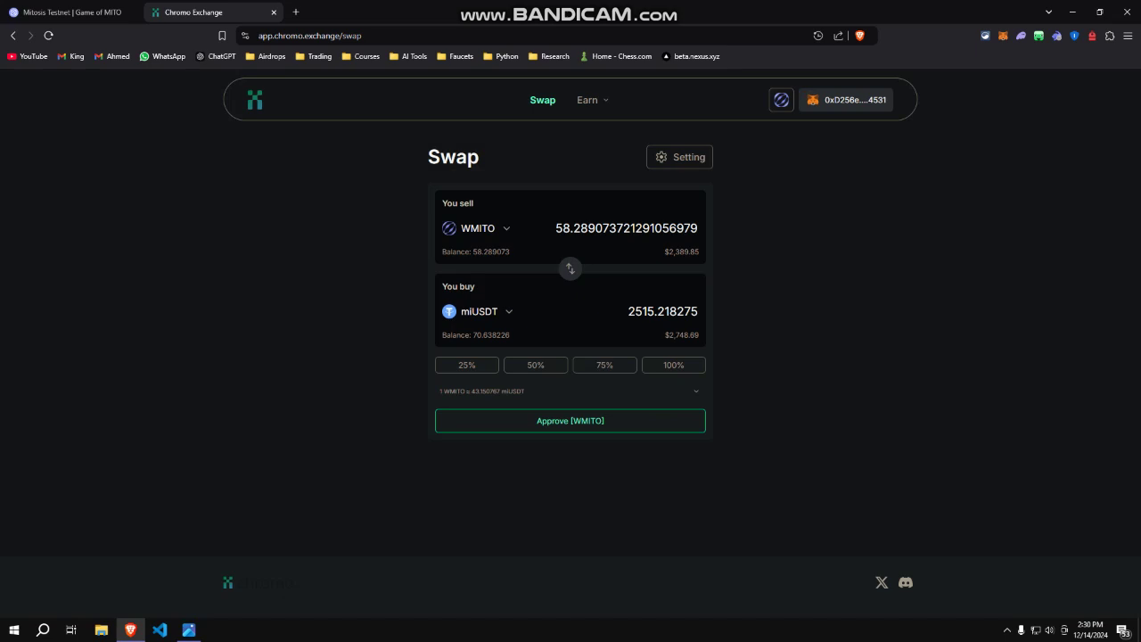
# Approve WMITO spending and execute the swap to miUSDT, signing both wallet transactions and dismissing the swap confirmation.
pyautogui.click(570, 419)
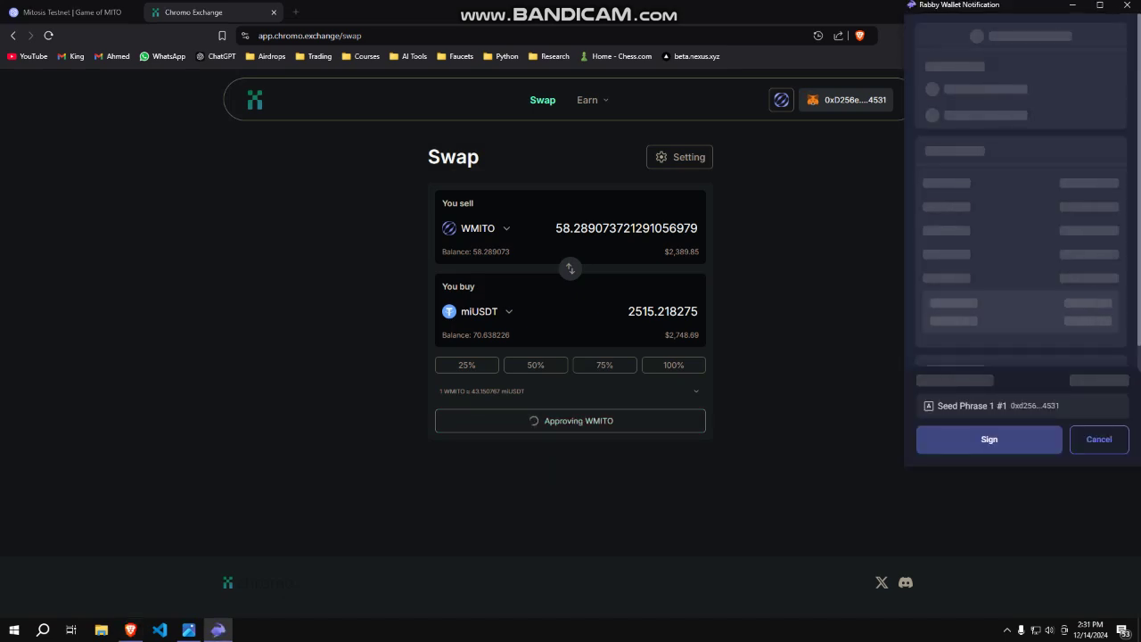
pyautogui.click(988, 440)
pyautogui.click(980, 440)
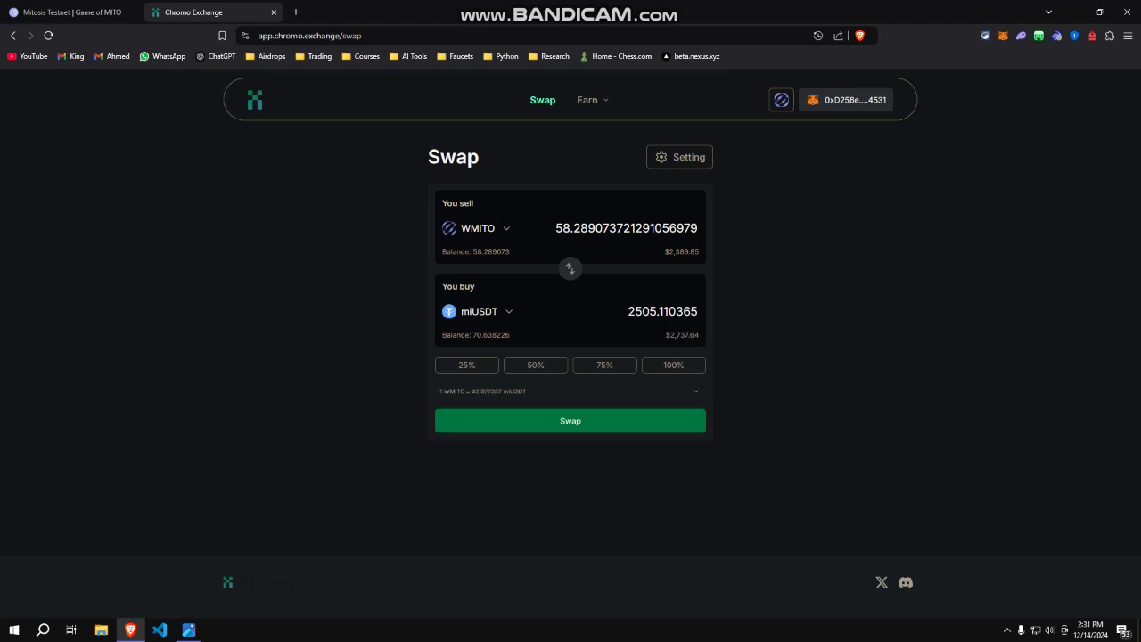
pyautogui.click(570, 420)
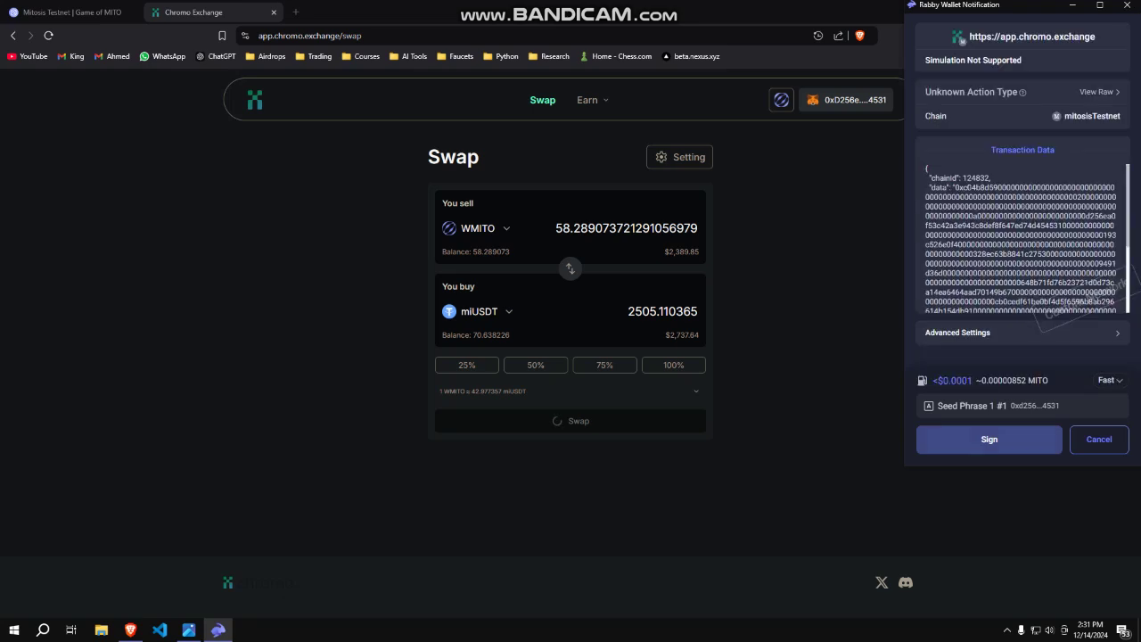
pyautogui.click(989, 439)
pyautogui.click(977, 439)
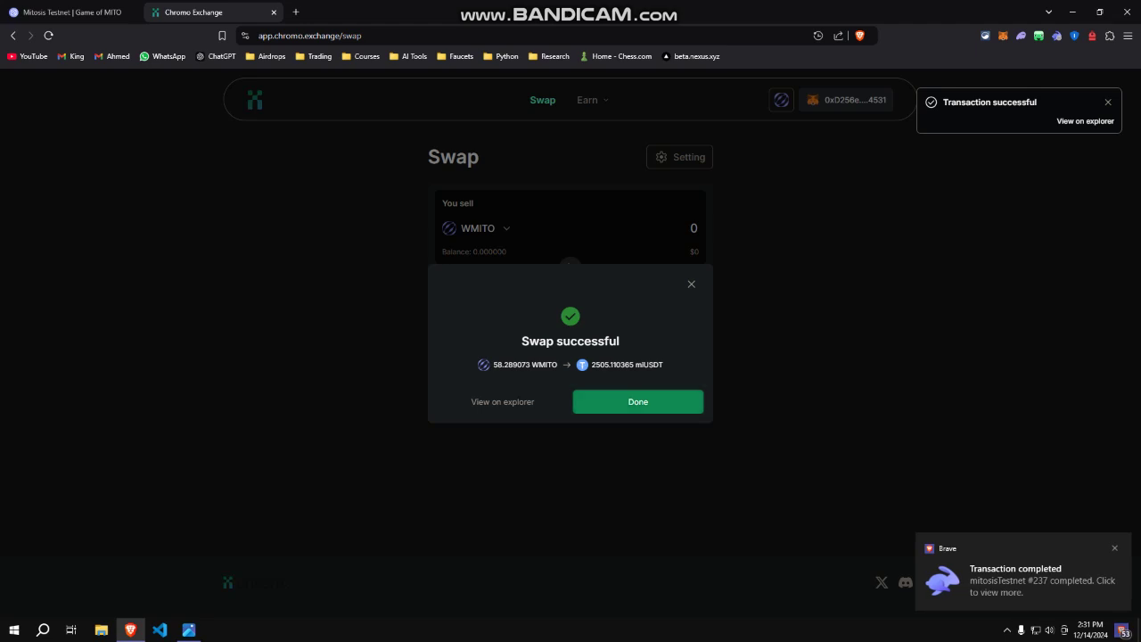
pyautogui.click(638, 402)
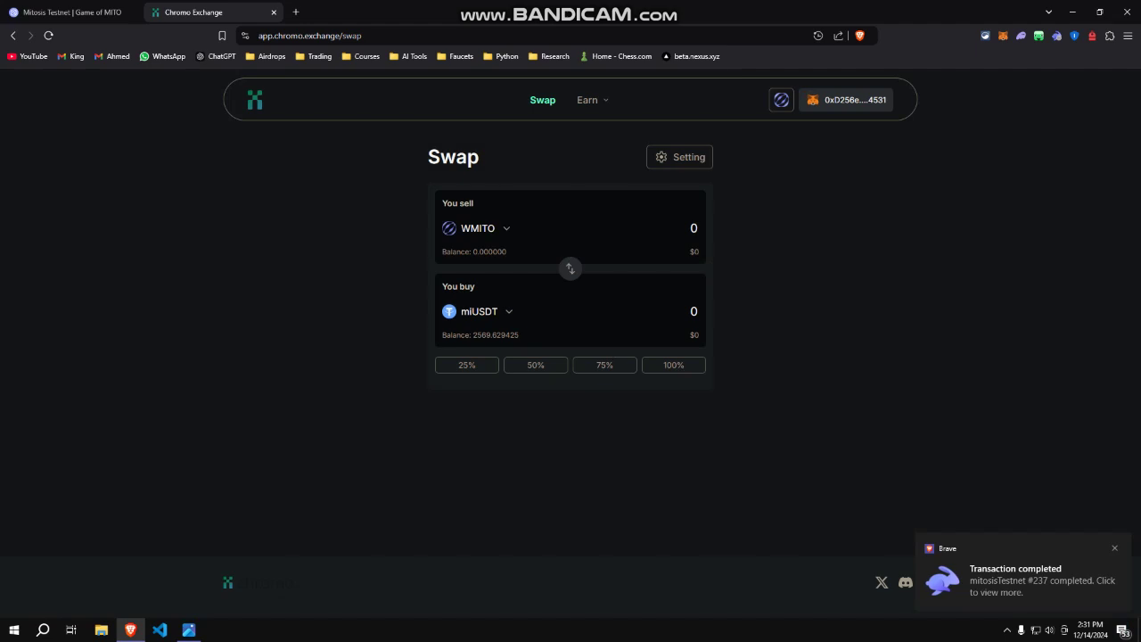
# Reverse the pair to sell miUSDT, choose YFI as the token to buy, and set the amount to 100% of the balance.
pyautogui.click(570, 269)
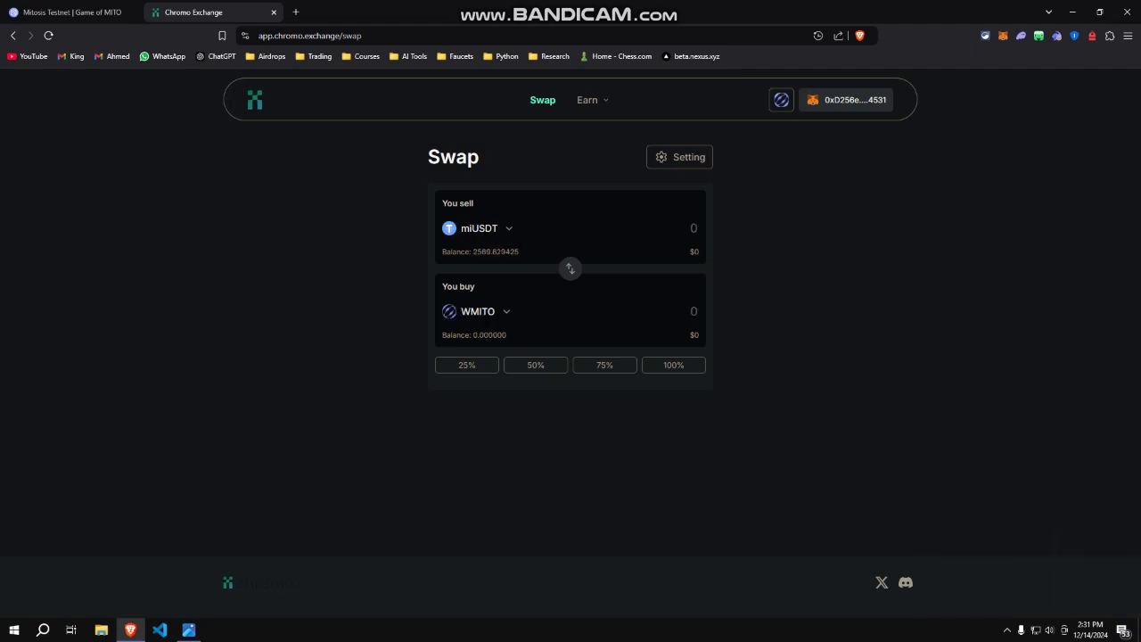
pyautogui.click(481, 311)
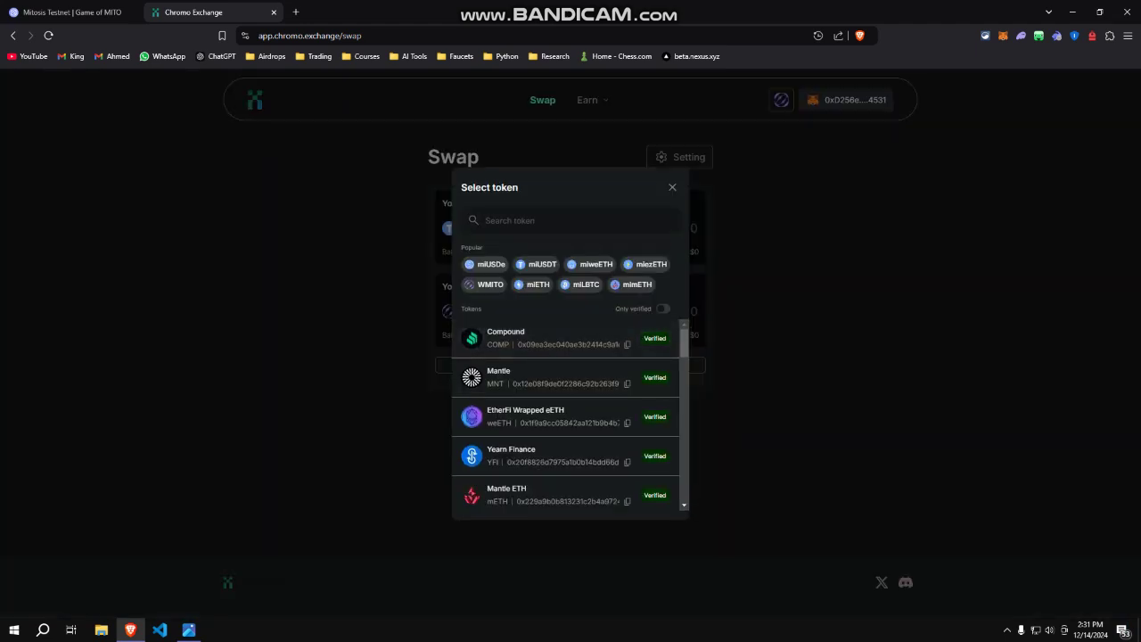
pyautogui.scroll(-4, 565, 415)
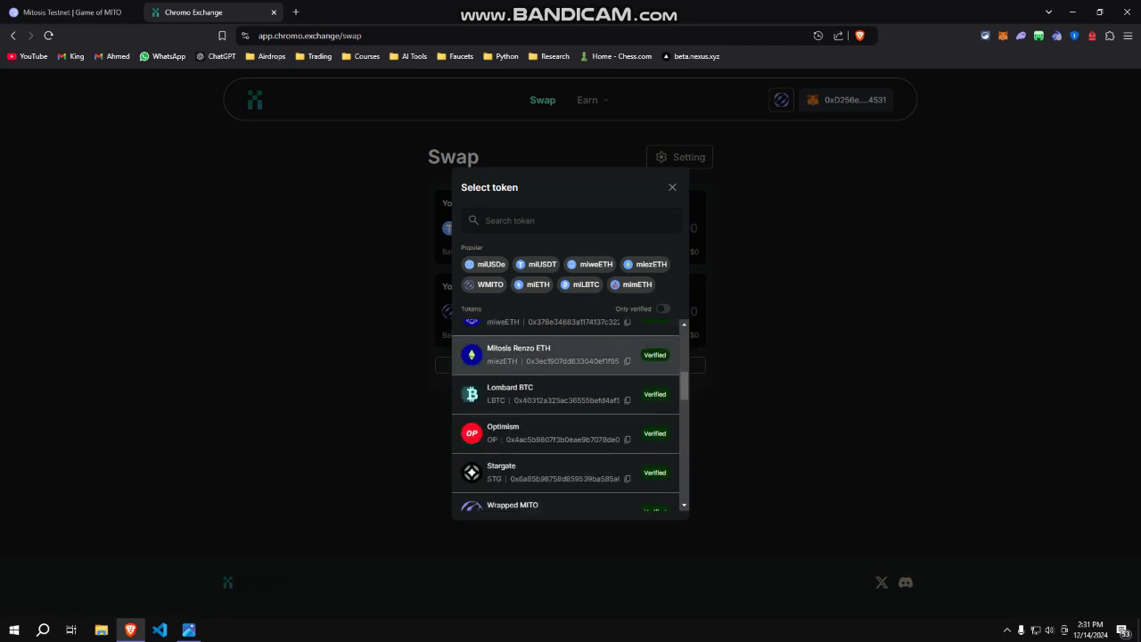
pyautogui.scroll(4, 566, 396)
pyautogui.click(566, 396)
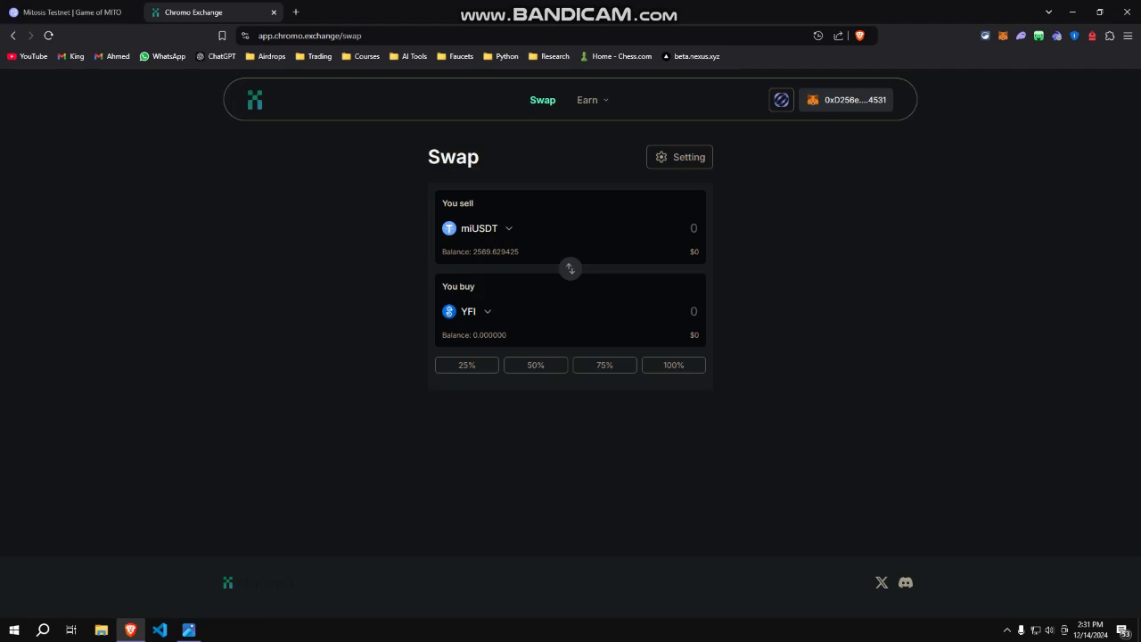
pyautogui.click(674, 364)
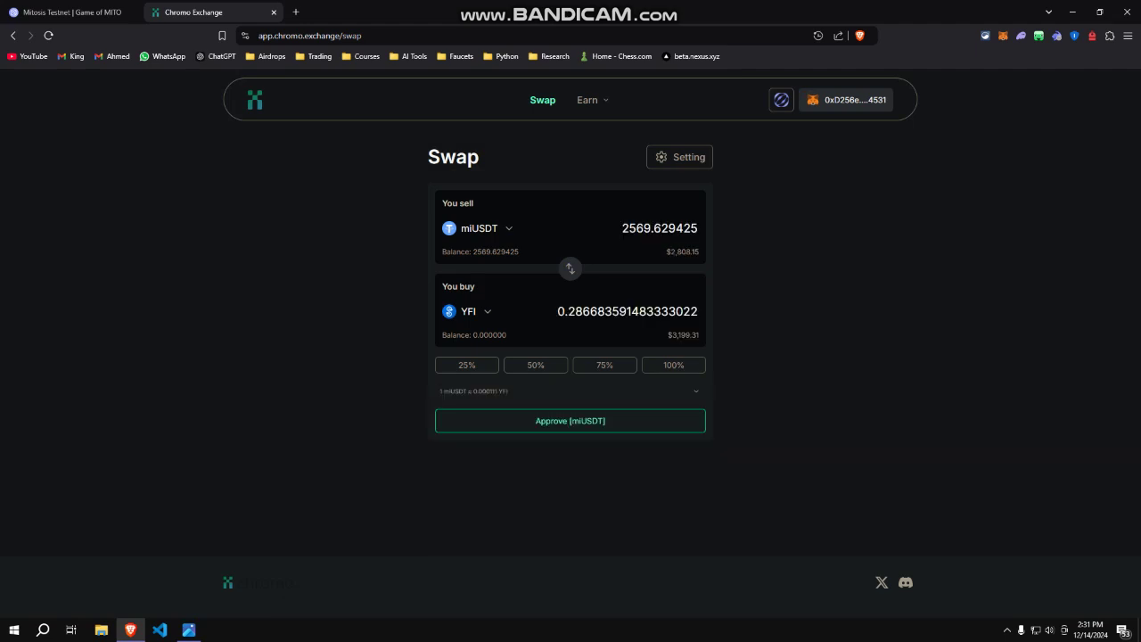
# Compare the dollar values of the miUSDT being sold and the YFI being bought.
pyautogui.doubleClick(660, 228)
pyautogui.click(662, 253)
pyautogui.moveTo(666, 251); pyautogui.dragTo(700, 251)
pyautogui.click(699, 252)
pyautogui.moveTo(672, 335); pyautogui.dragTo(699, 336)
pyautogui.click(700, 335)
pyautogui.moveTo(672, 335); pyautogui.dragTo(700, 335)
pyautogui.click(700, 336)
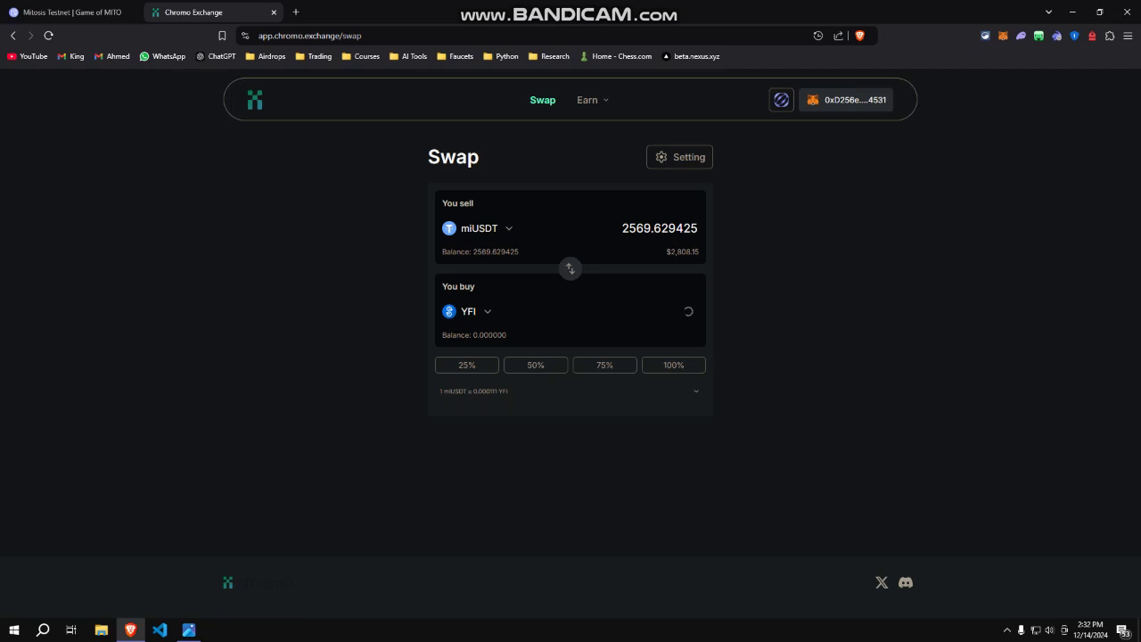
# Approve miUSDT spending and execute the swap to YFI, signing both wallet transactions and dismissing the swap confirmation.
pyautogui.click(571, 421)
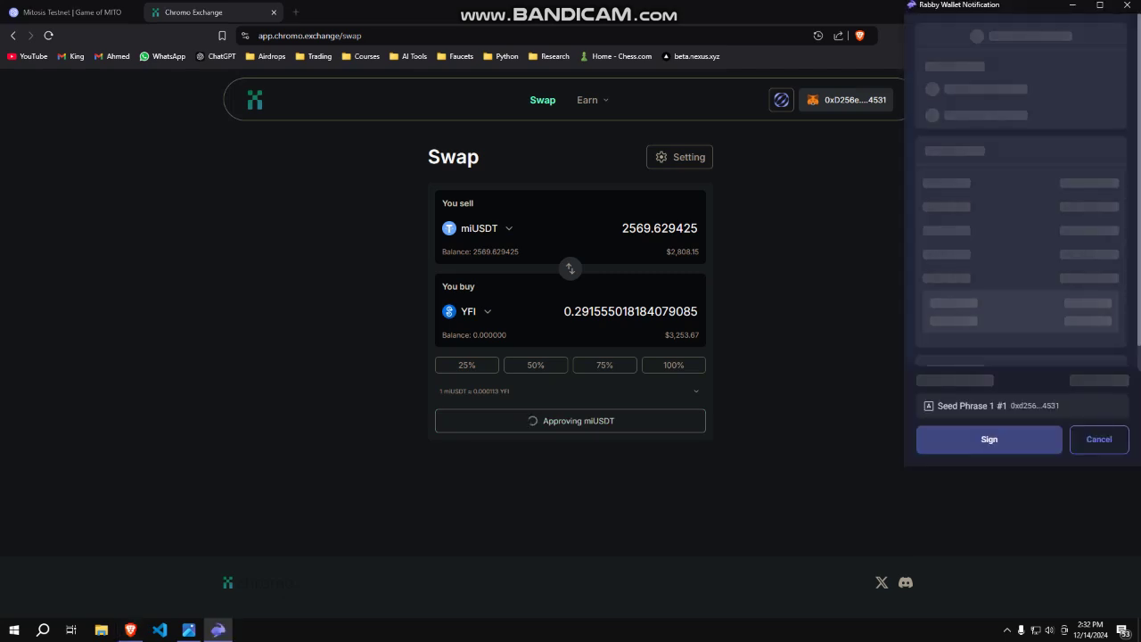
pyautogui.click(977, 439)
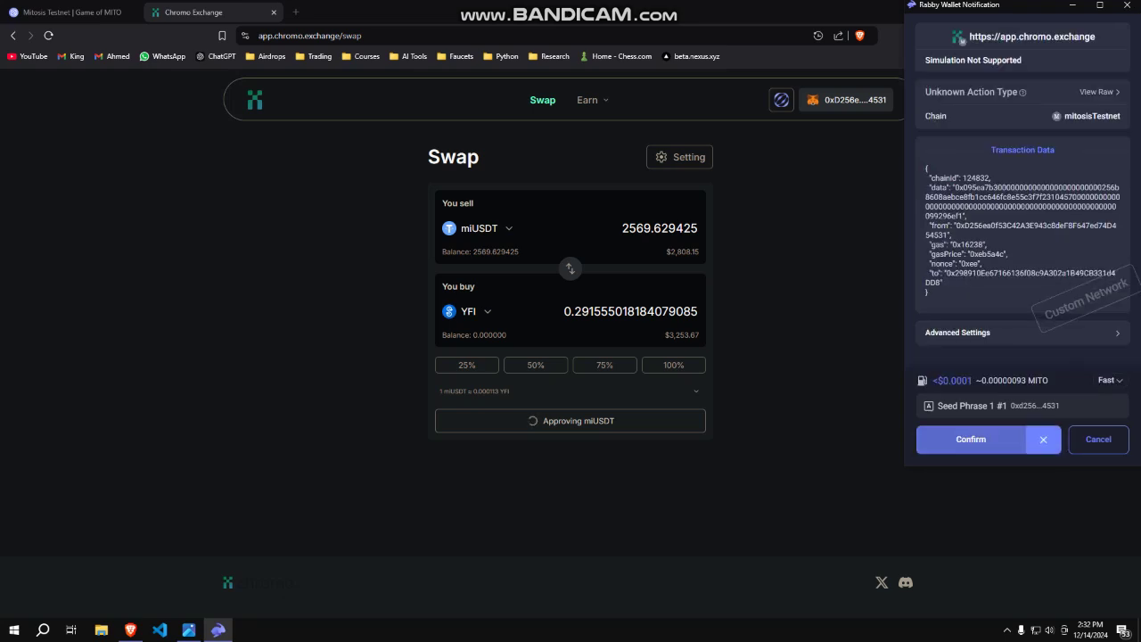
pyautogui.click(977, 439)
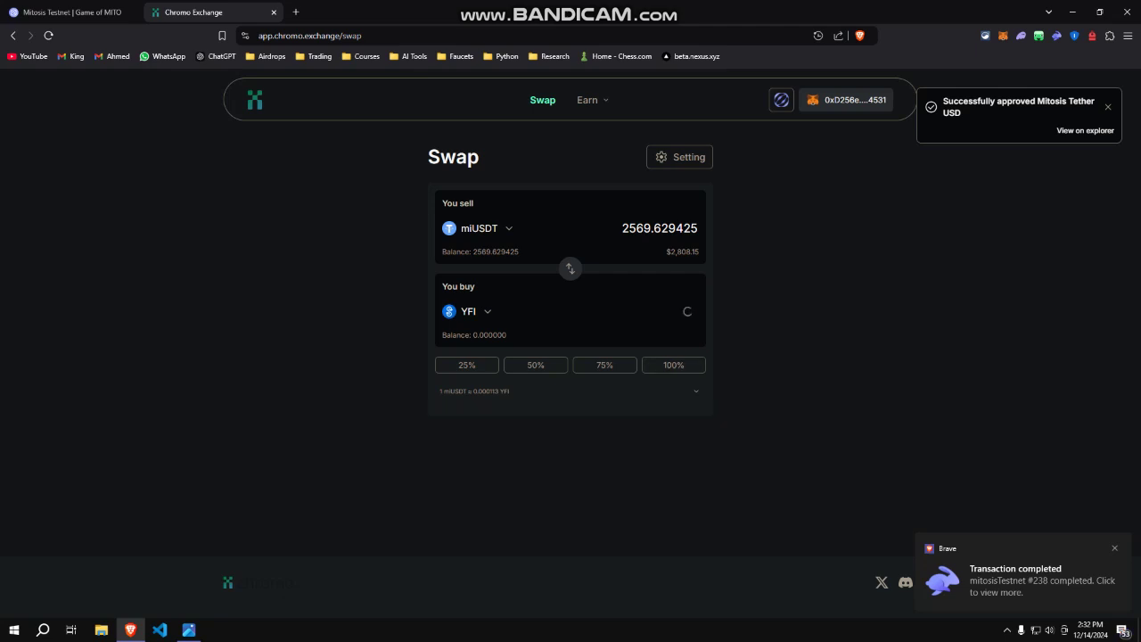
pyautogui.click(571, 420)
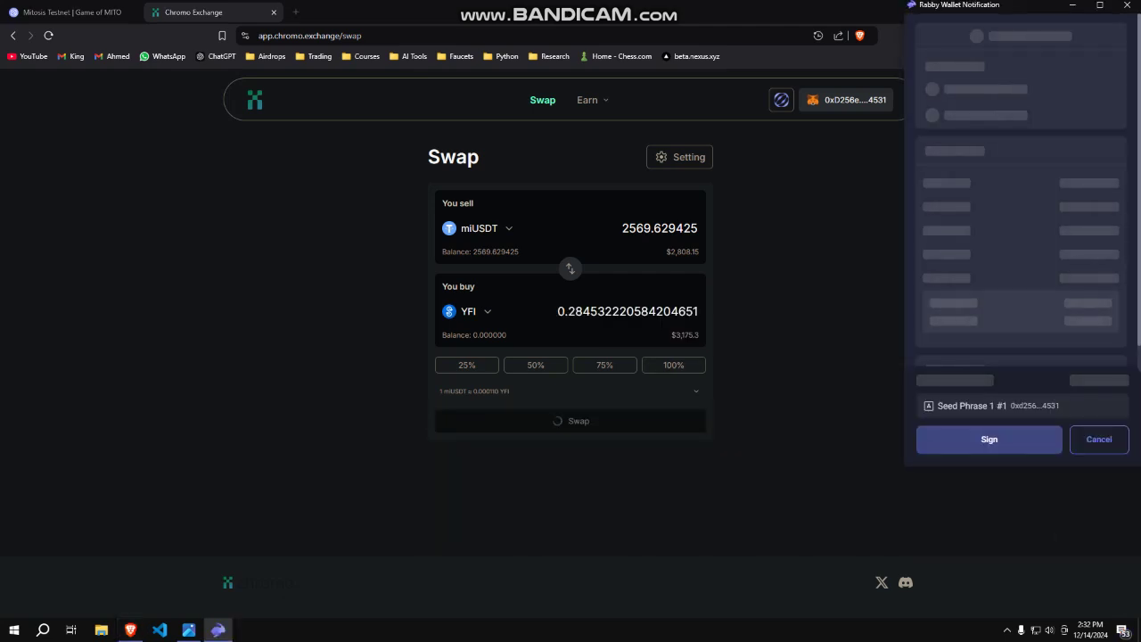
pyautogui.click(990, 439)
pyautogui.click(971, 439)
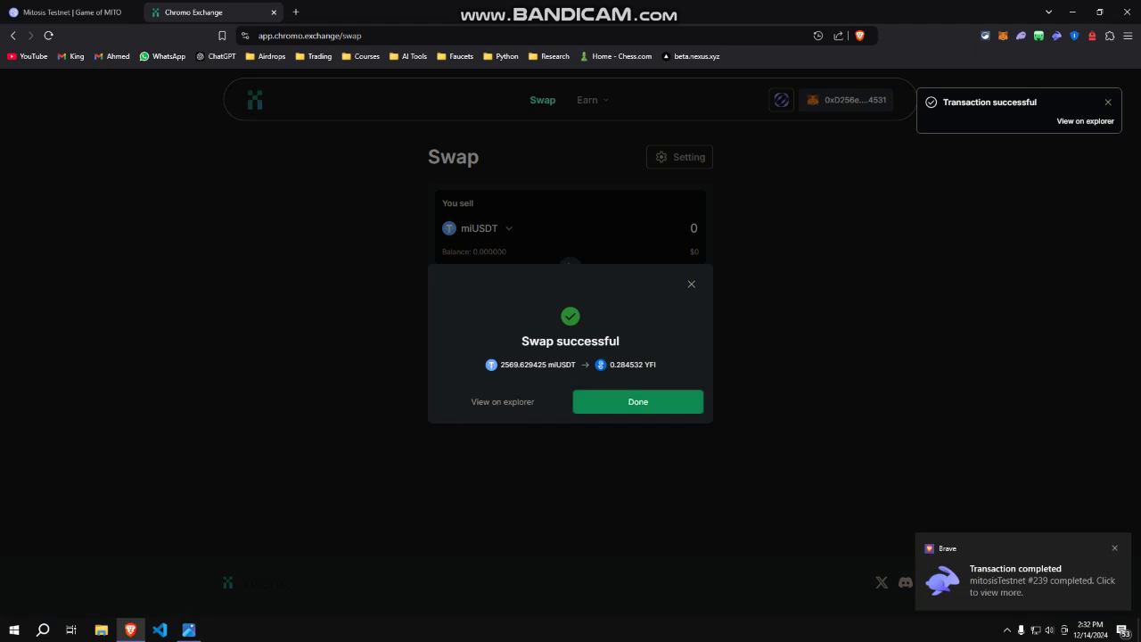
pyautogui.click(637, 402)
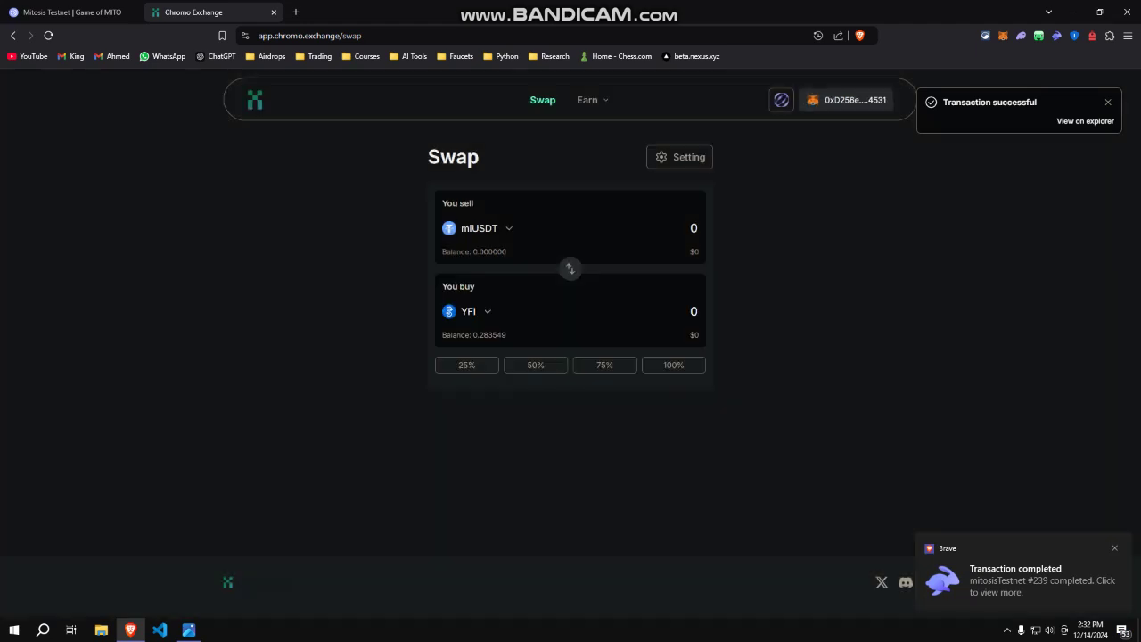
# Reverse the pair to sell YFI and get a quote for swapping 100% of the balance to AAVE.
pyautogui.click(570, 268)
pyautogui.click(487, 312)
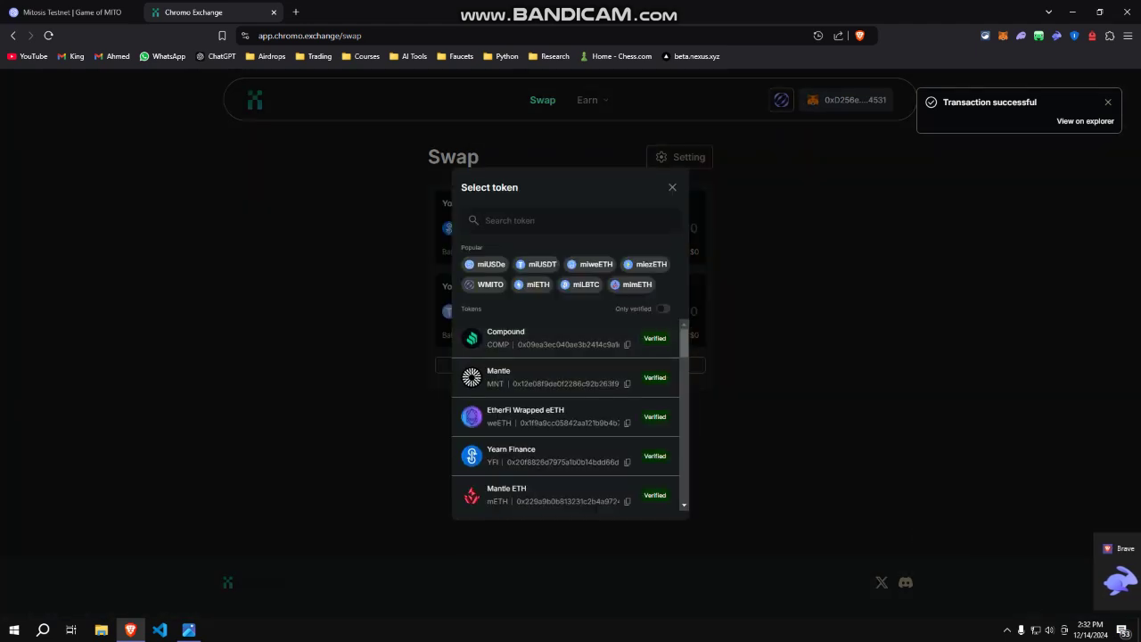
pyautogui.scroll(-1, 535, 347)
pyautogui.scroll(-5, 565, 415)
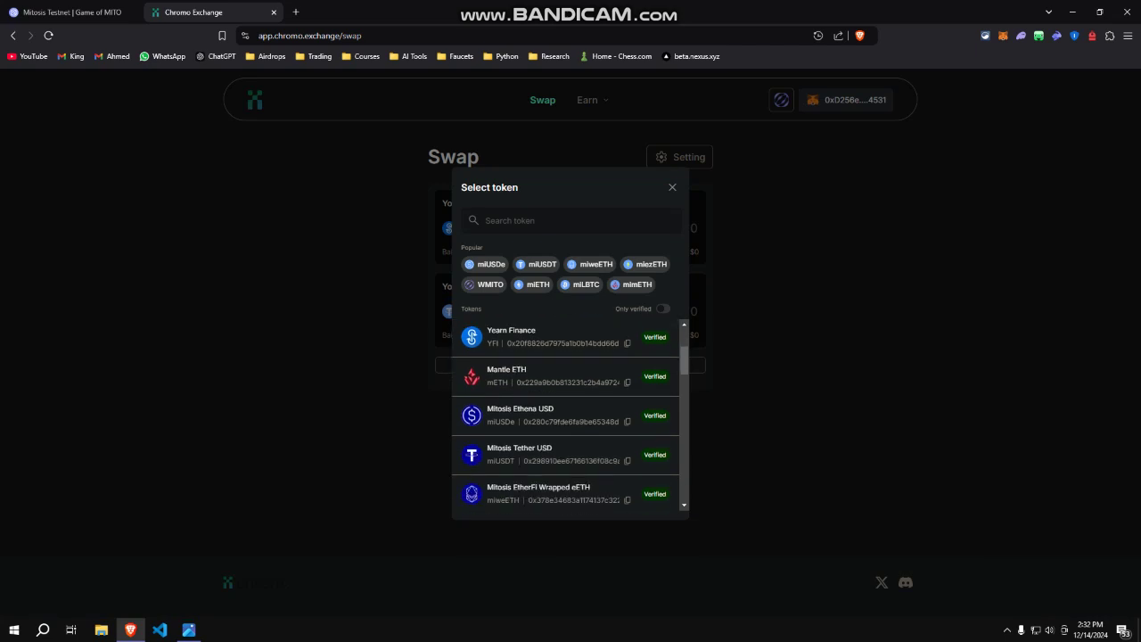
pyautogui.scroll(-1, 565, 416)
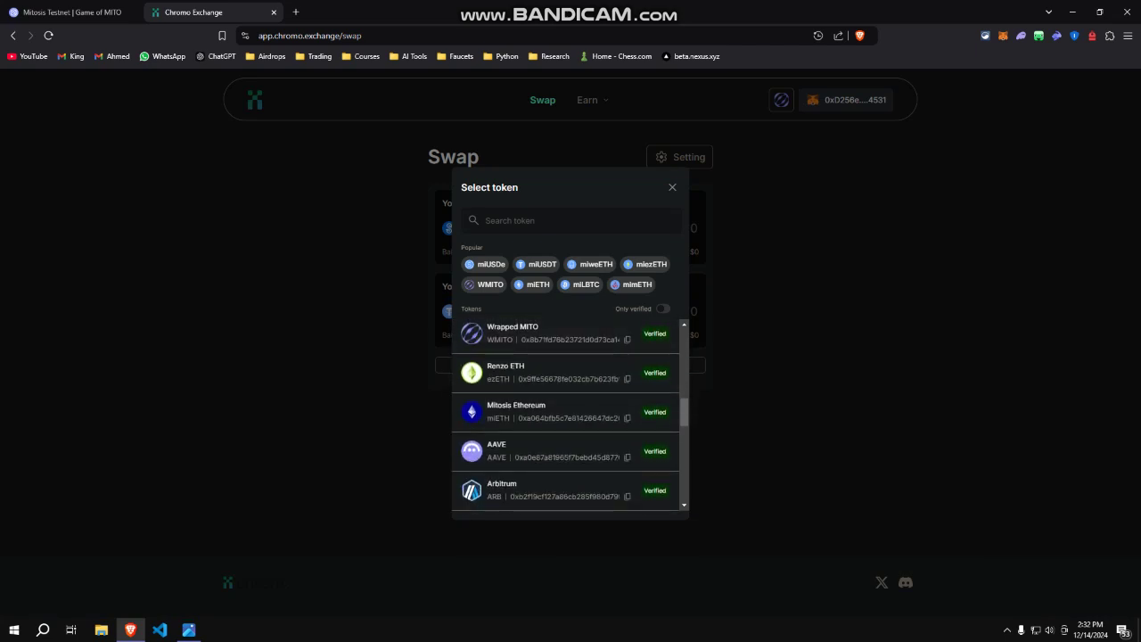
pyautogui.click(553, 448)
pyautogui.click(674, 364)
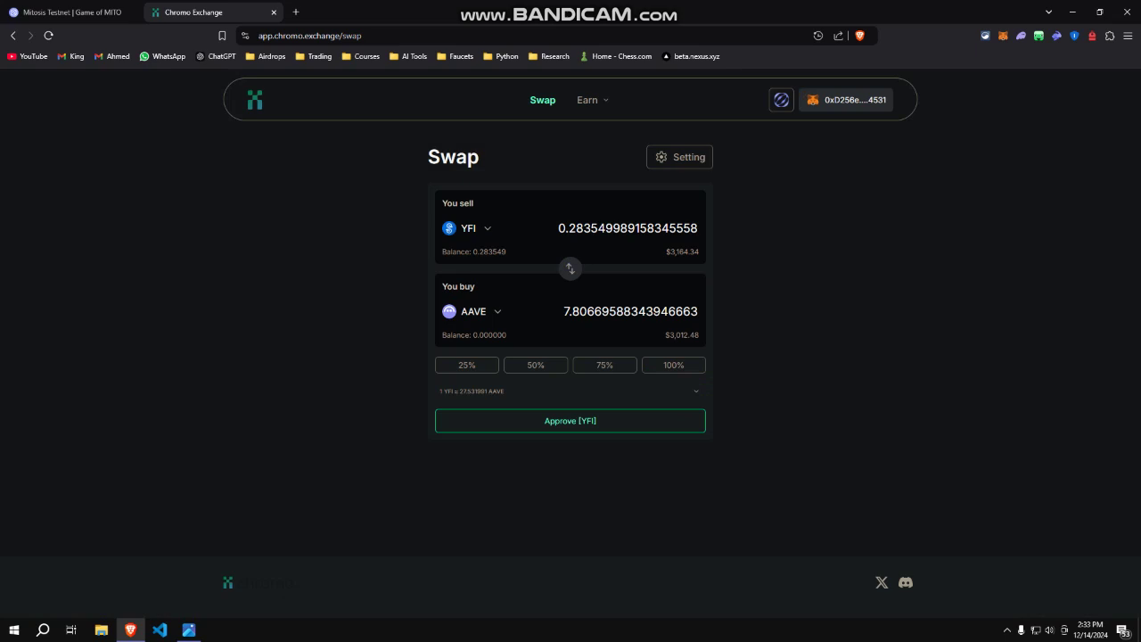
# Change the token to buy to COMP and quote the swap for 100% of the YFI balance.
pyautogui.click(482, 312)
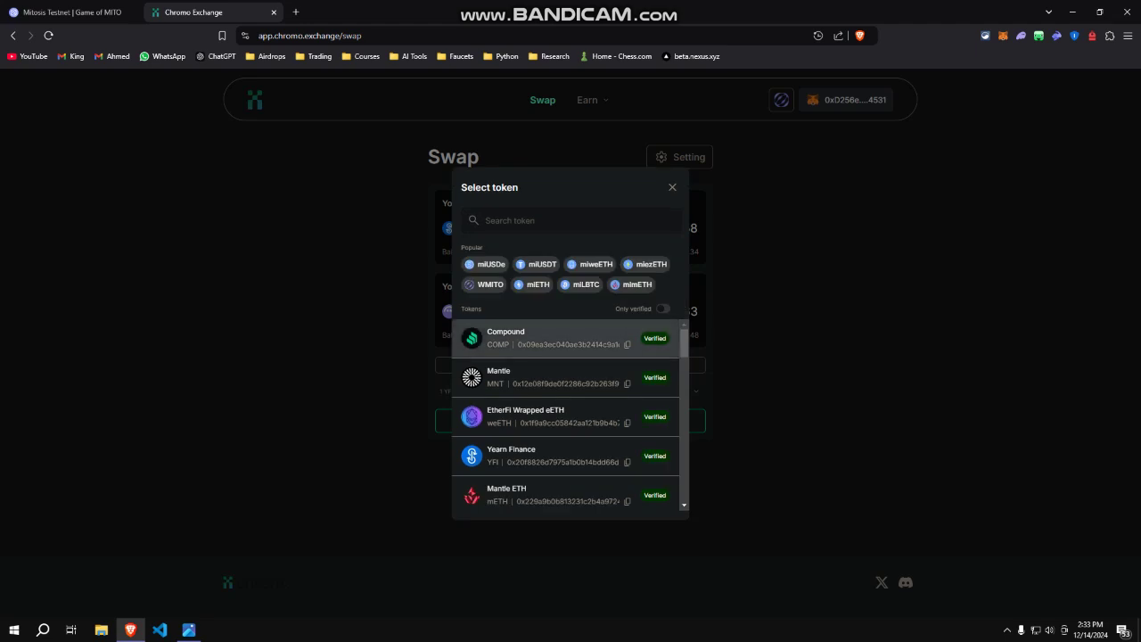
pyautogui.click(526, 333)
pyautogui.click(674, 365)
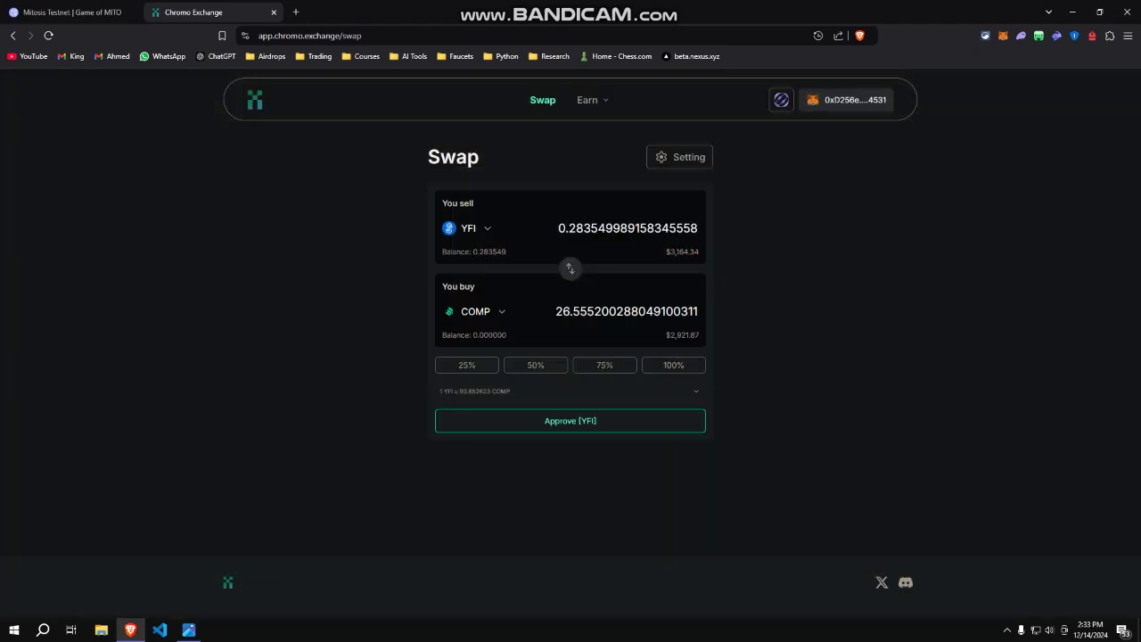
# Find "pendle" in the token list, select PENDLE as the token to buy, and sell 100% of the YFI balance.
pyautogui.click(475, 311)
pyautogui.scroll(-2, 565, 410)
pyautogui.scroll(2, 565, 410)
pyautogui.scroll(-2, 565, 410)
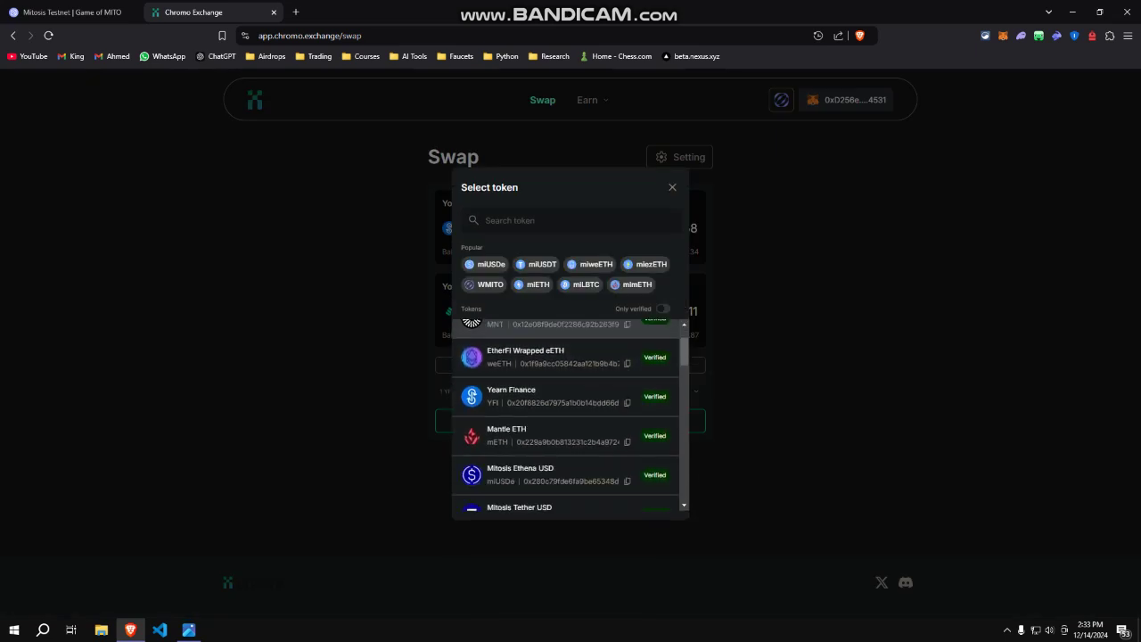
pyautogui.scroll(-1, 565, 415)
pyautogui.click(570, 220)
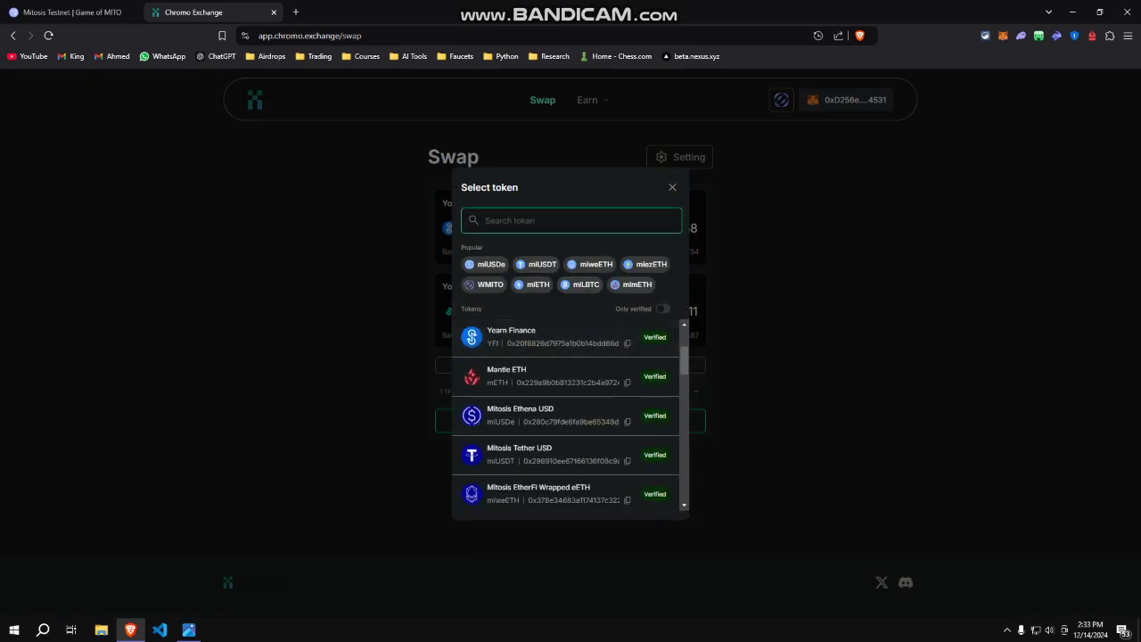
pyautogui.write('pendle')
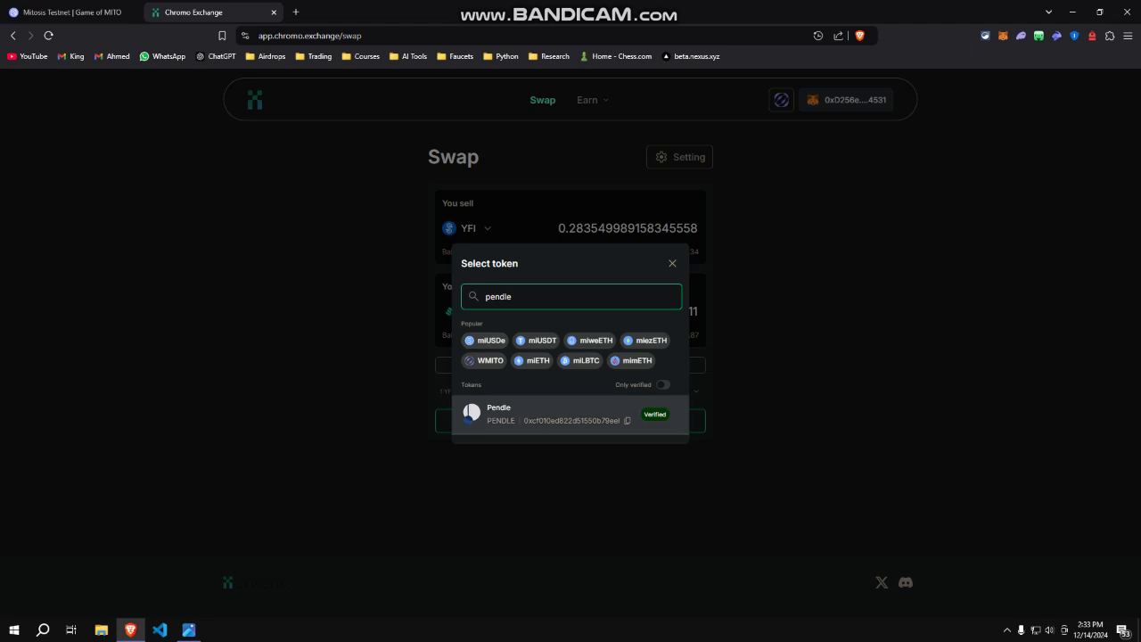
pyautogui.click(526, 413)
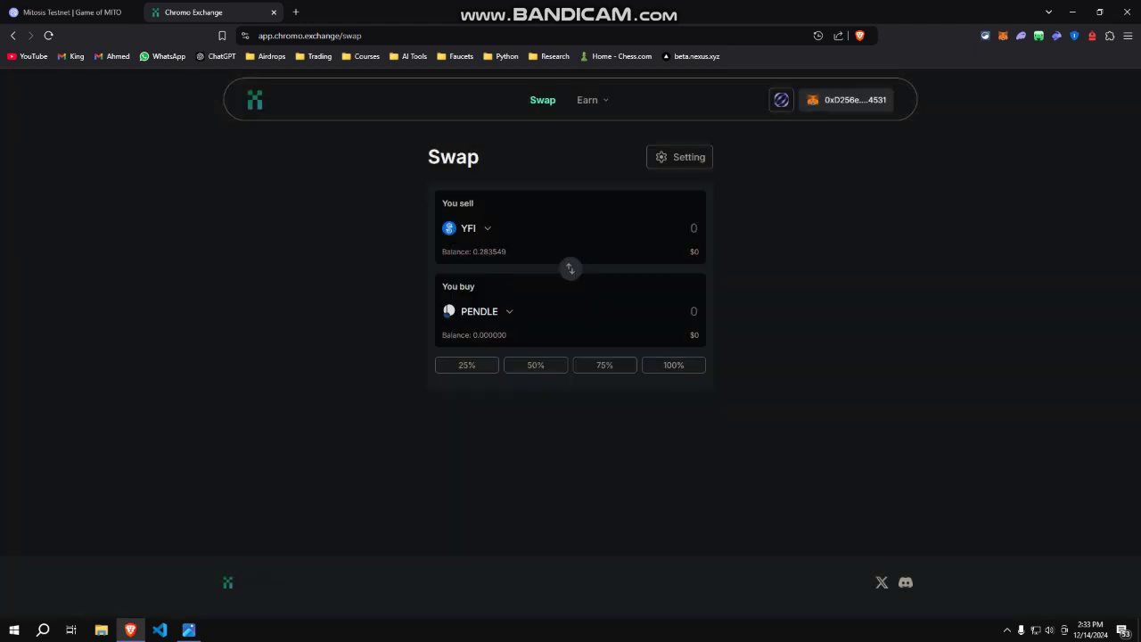
pyautogui.click(673, 365)
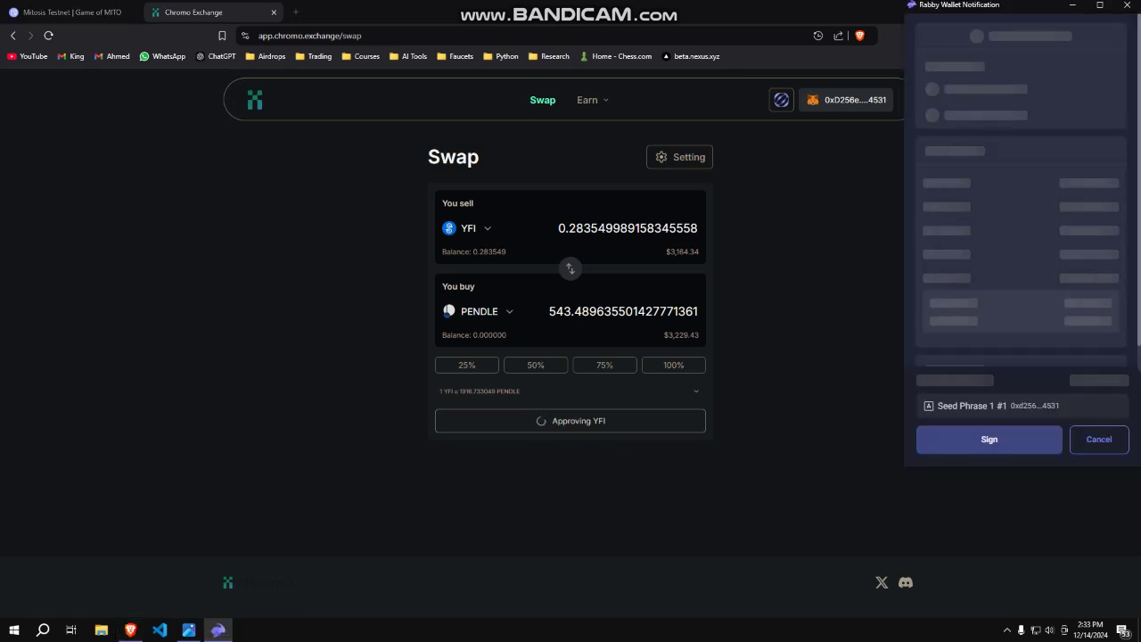
# Sign the YFI approval and the swap to PENDLE in the wallet, and dismiss the swap confirmation.
pyautogui.click(989, 438)
pyautogui.click(988, 439)
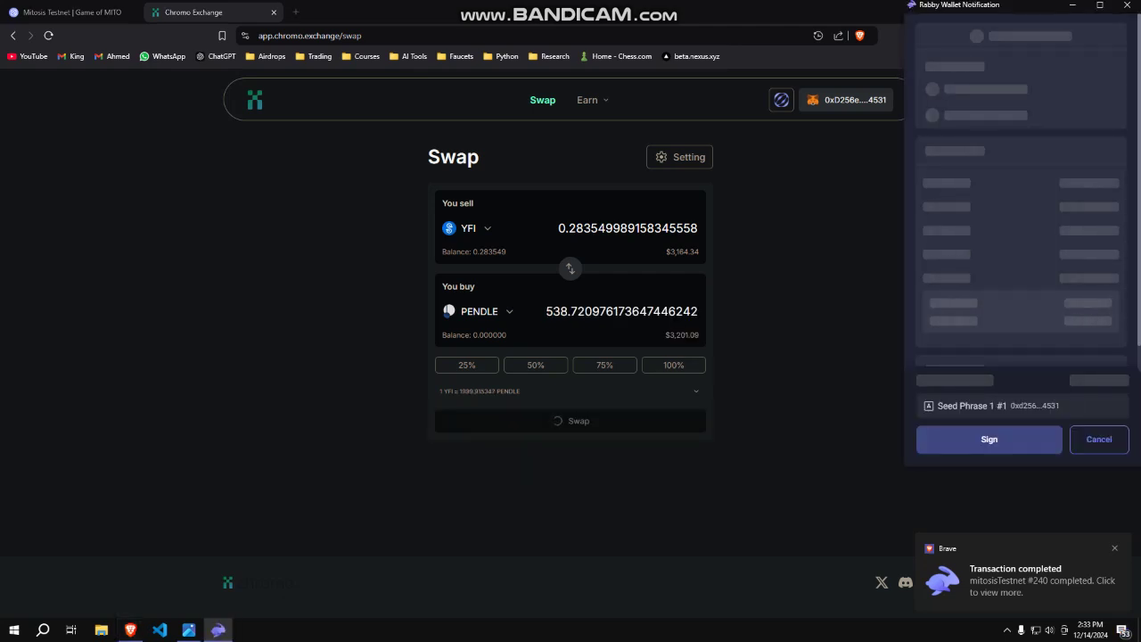
pyautogui.click(990, 439)
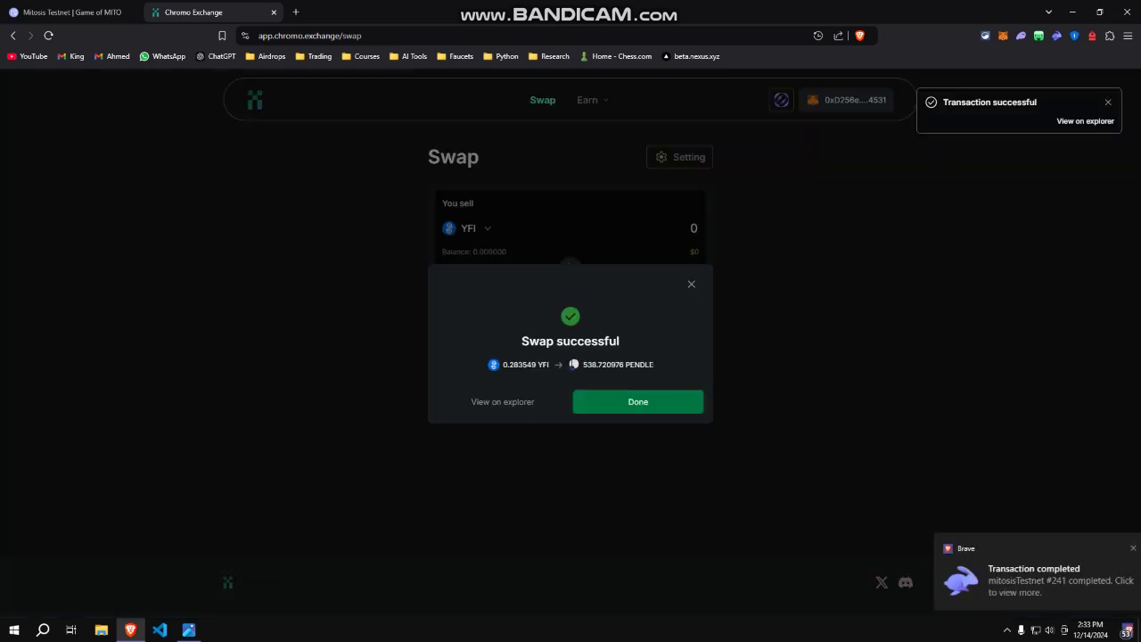
pyautogui.click(639, 401)
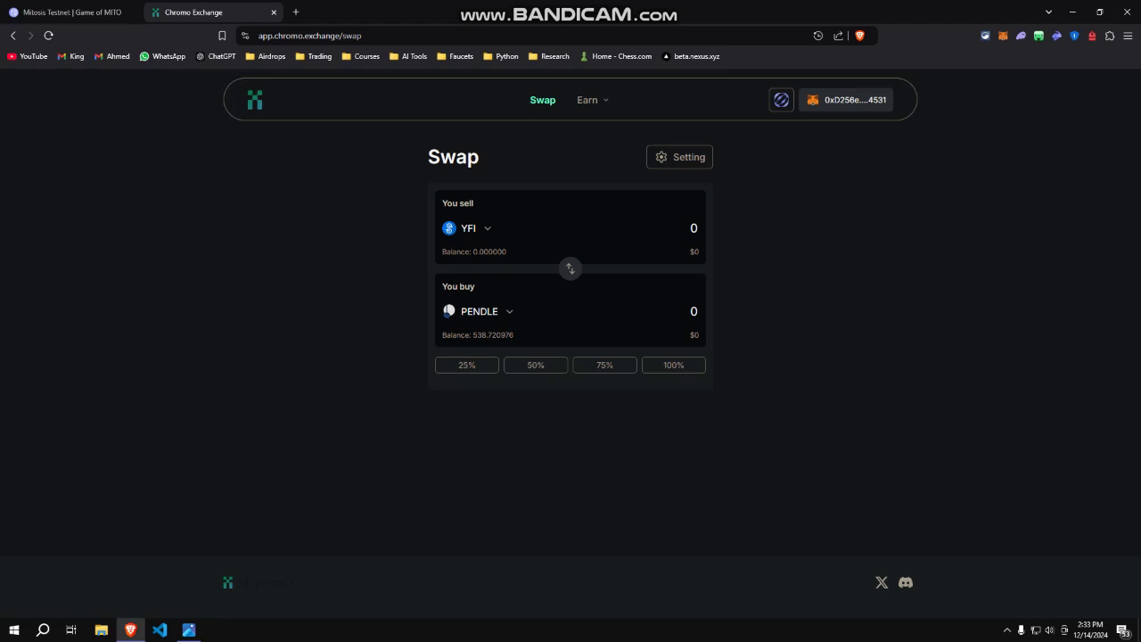
# Reverse the pair to sell PENDLE, choose miUSDT as the token to buy, and set the amount to 100%.
pyautogui.click(570, 268)
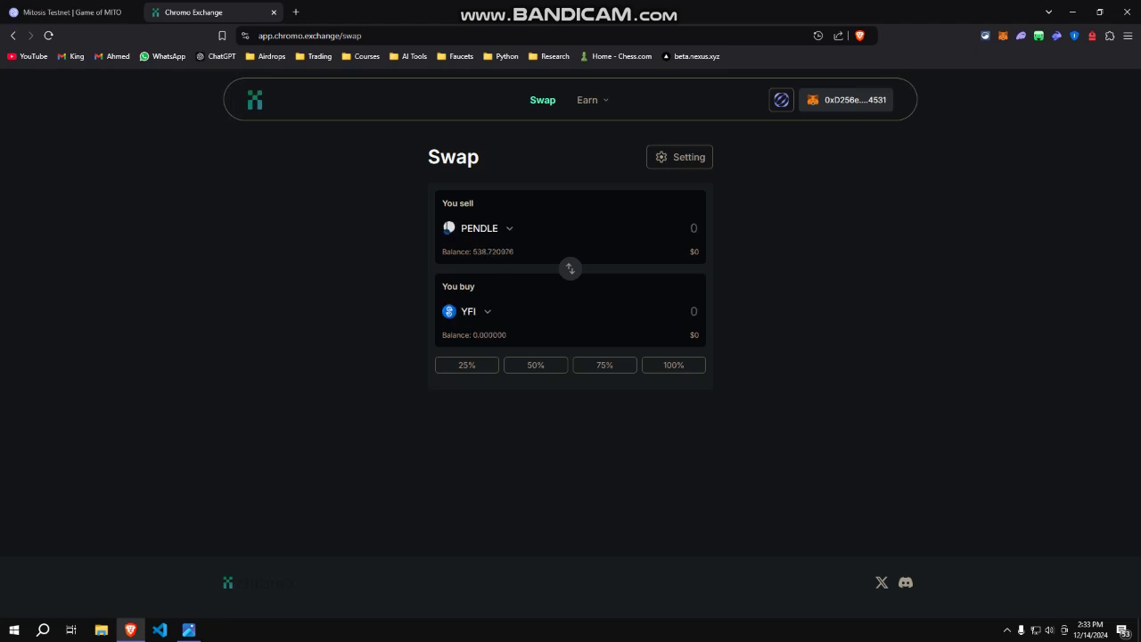
pyautogui.click(467, 311)
pyautogui.click(536, 264)
pyautogui.click(674, 365)
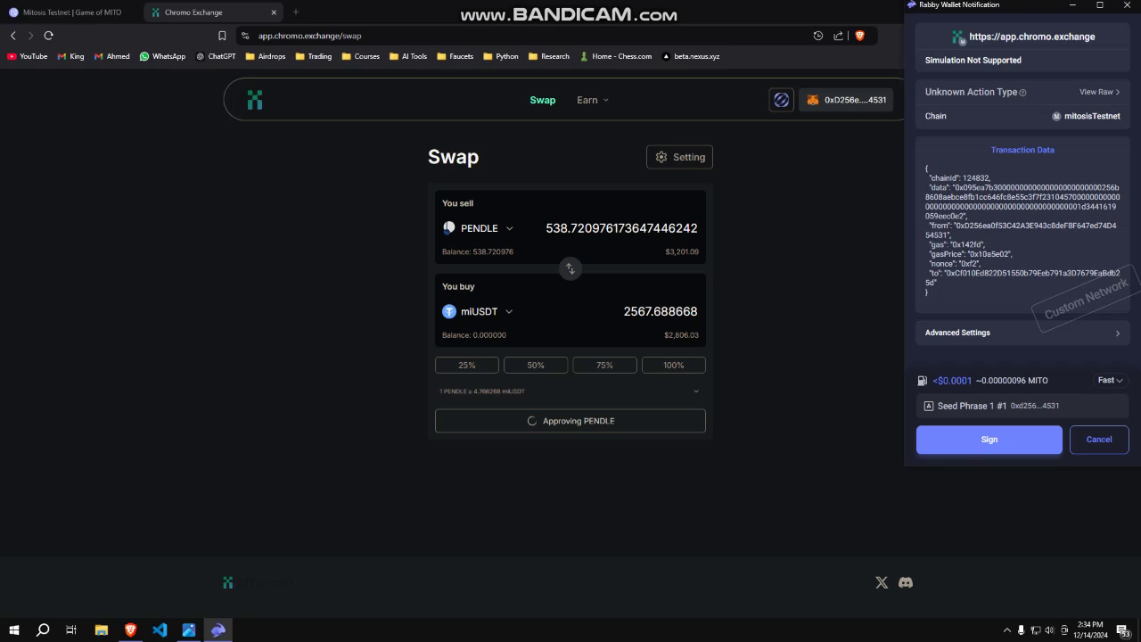
# Sign the PENDLE approval in the wallet, try the swap to miUSDT, and close the swap result dialog.
pyautogui.click(989, 439)
pyautogui.click(980, 439)
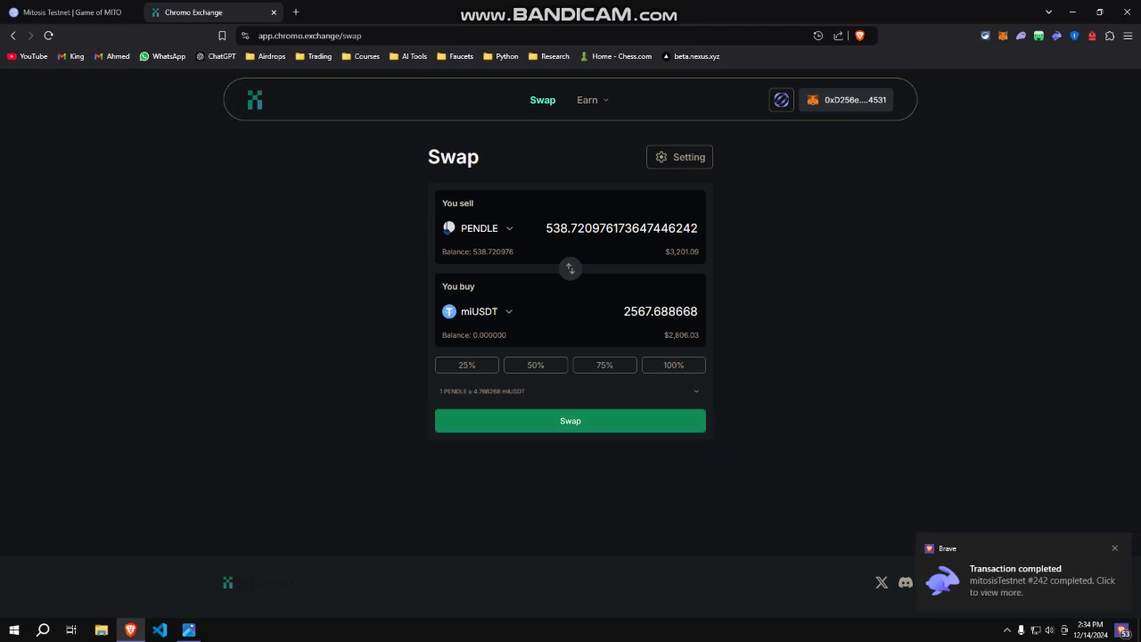
pyautogui.click(571, 421)
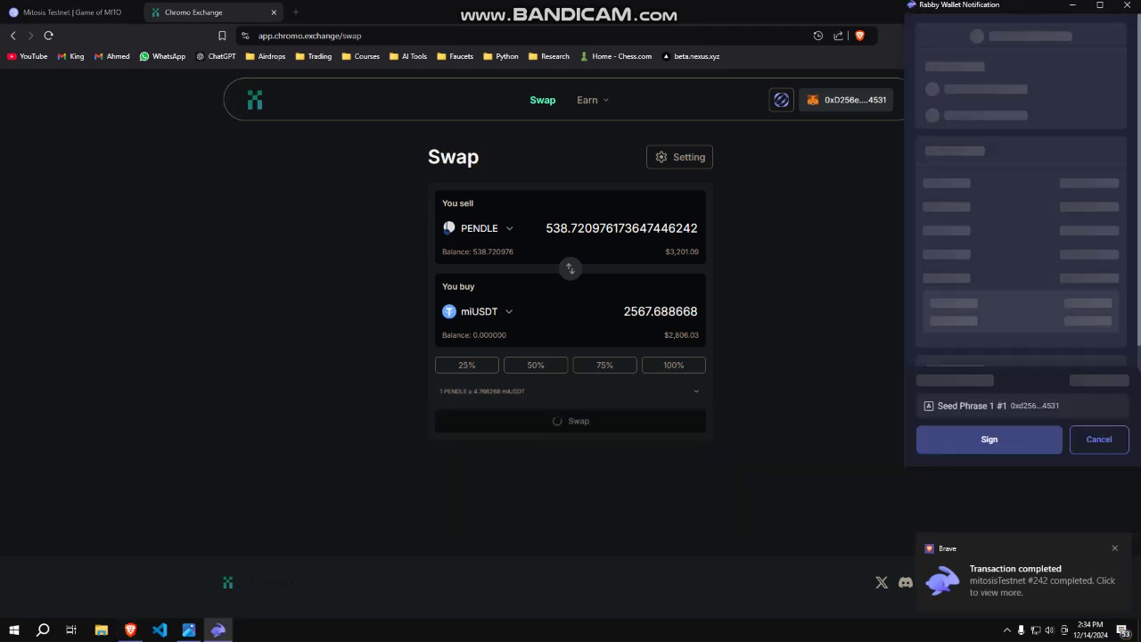
pyautogui.click(989, 440)
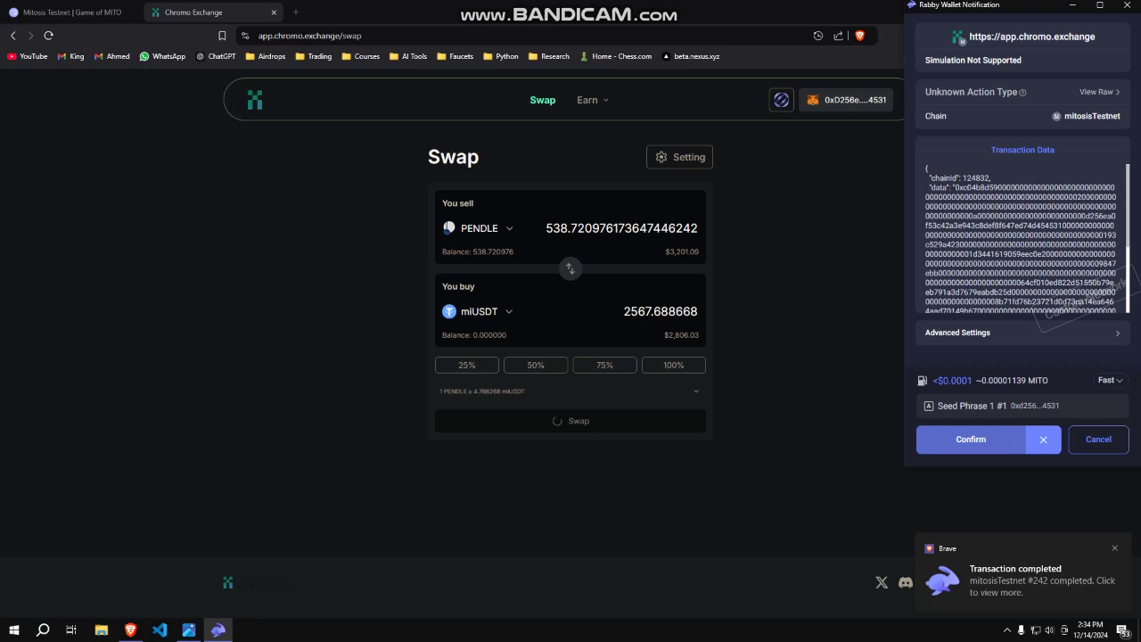
pyautogui.click(971, 439)
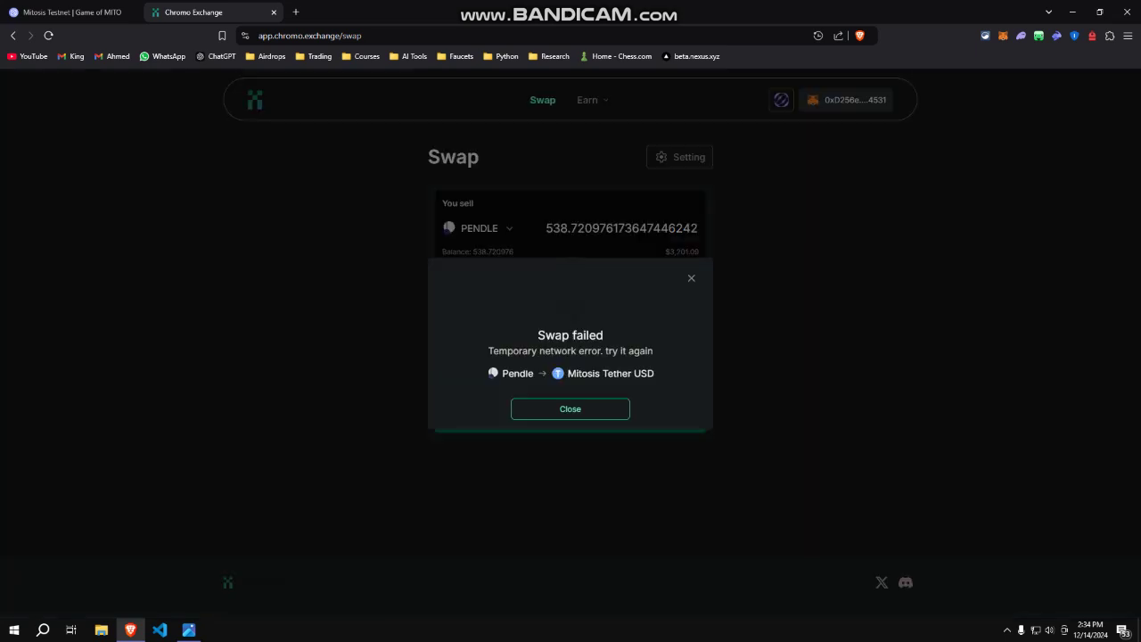
pyautogui.click(562, 410)
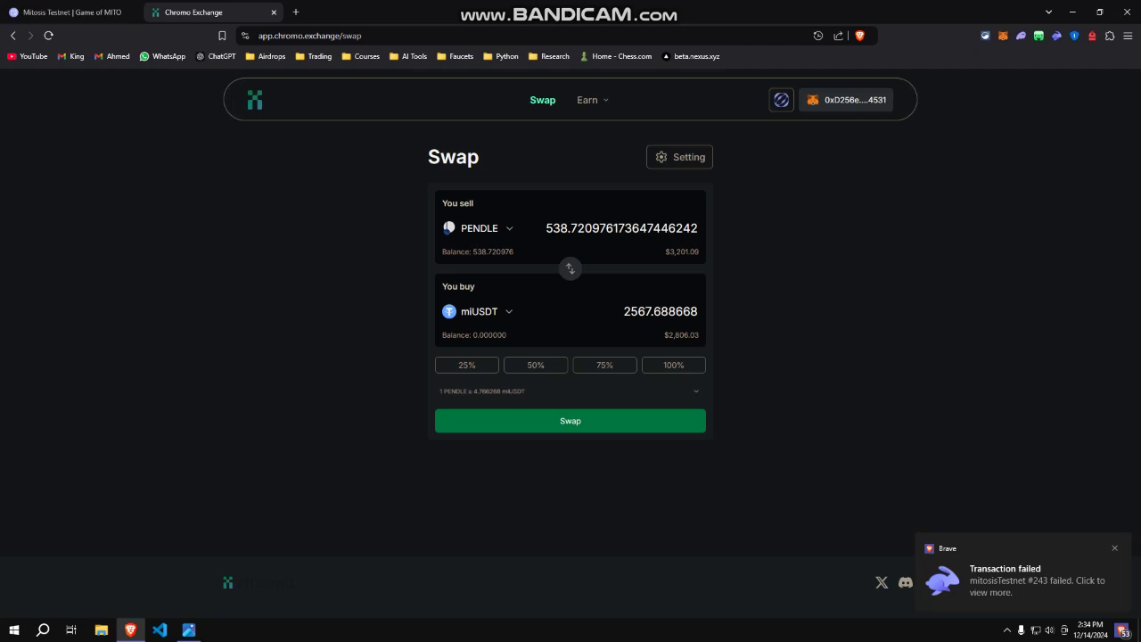
# Change the token to buy to WMITO, swap 100% of the PENDLE balance with wallet signing, and dismiss the confirmation.
pyautogui.click(485, 311)
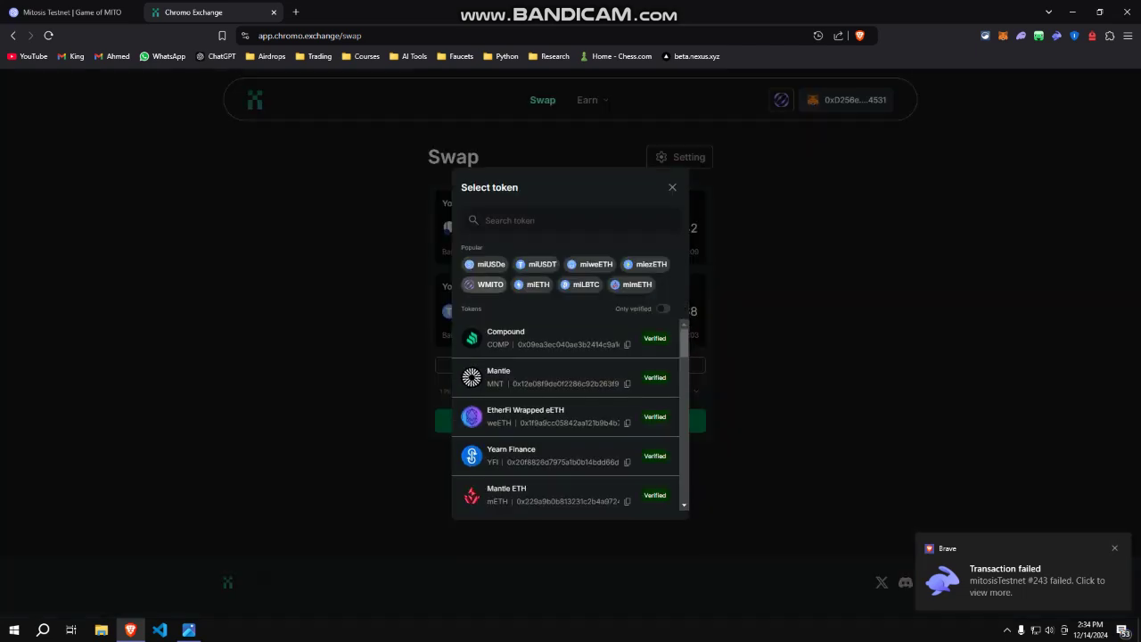
pyautogui.click(485, 284)
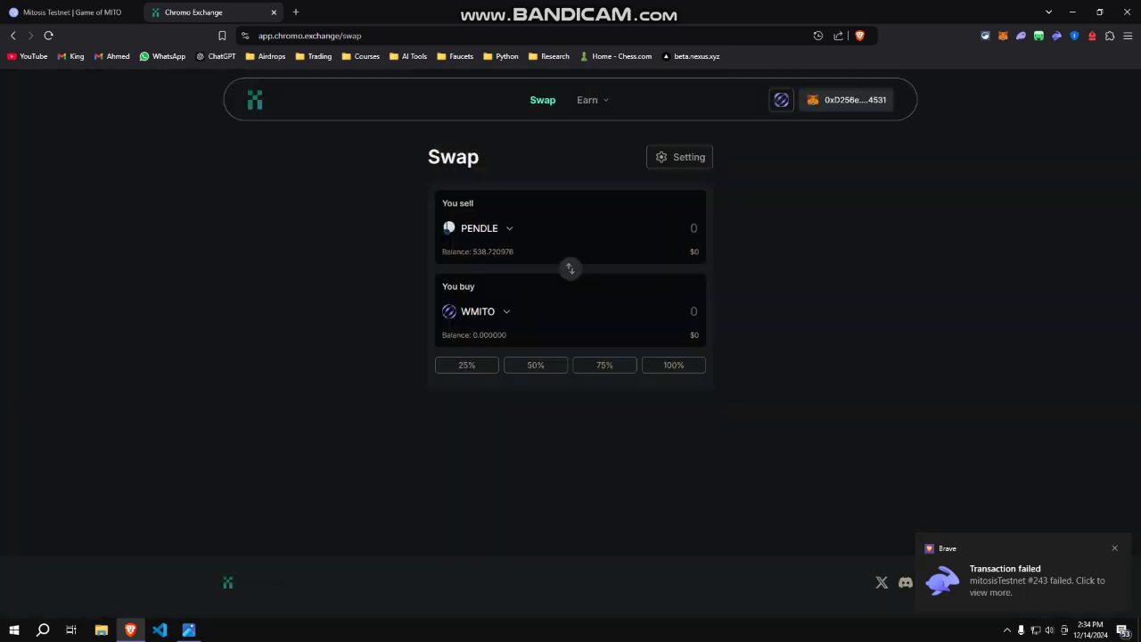
pyautogui.click(673, 365)
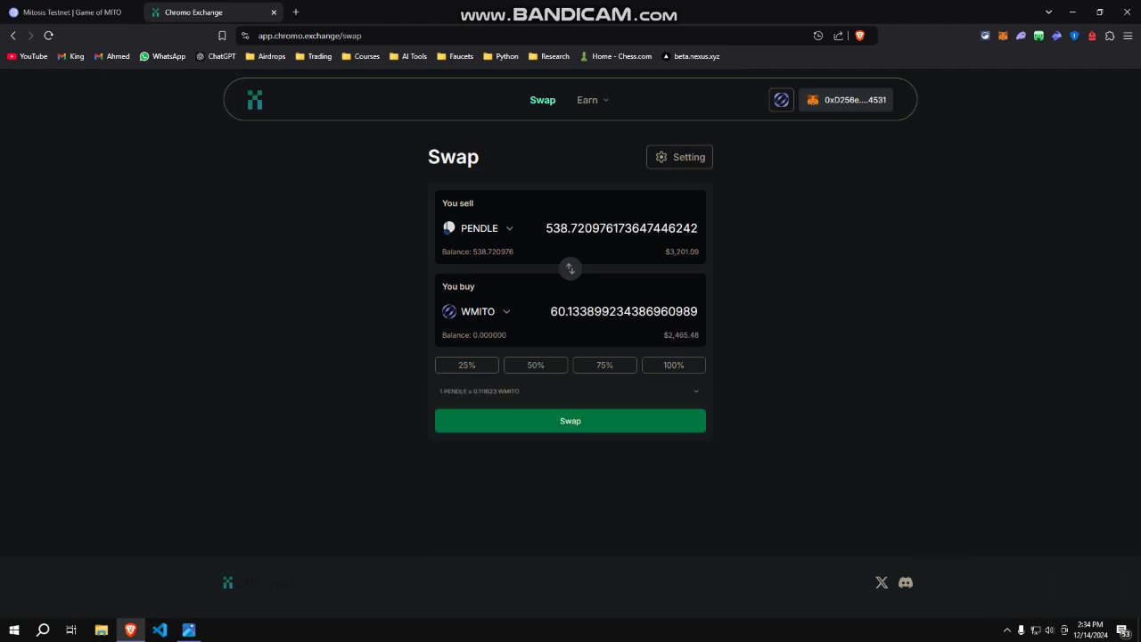
pyautogui.click(570, 420)
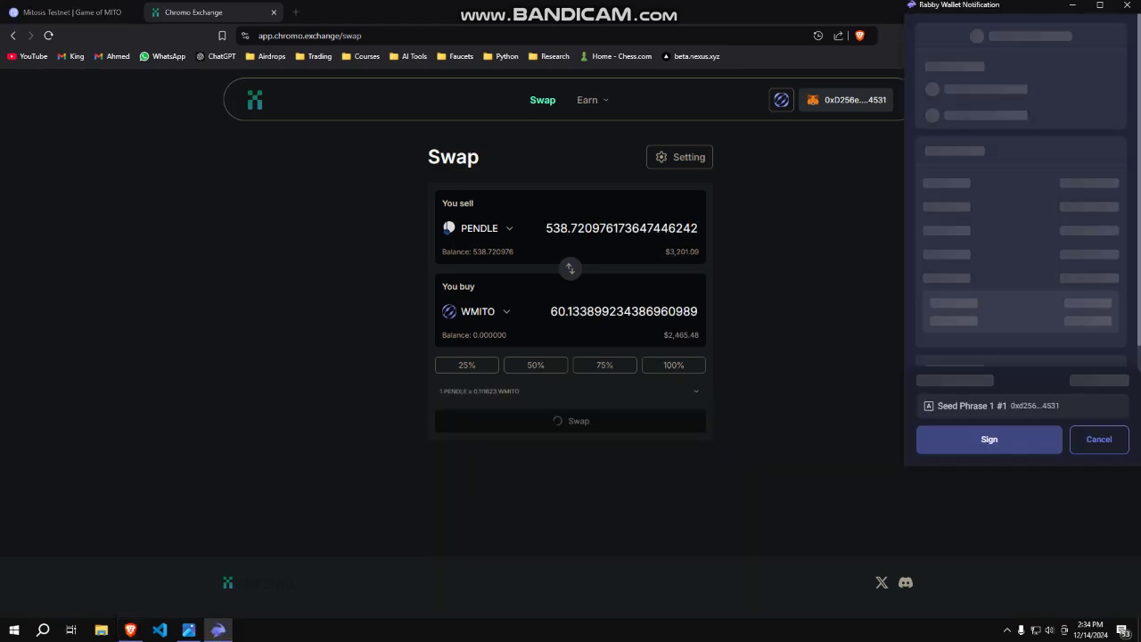
pyautogui.click(990, 438)
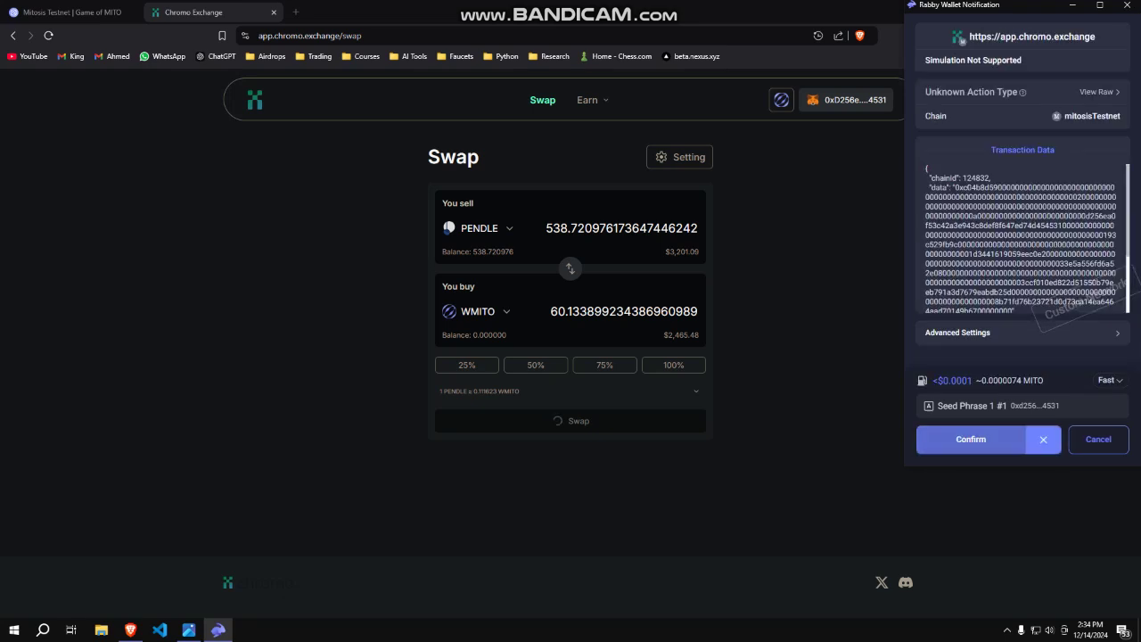
pyautogui.click(981, 439)
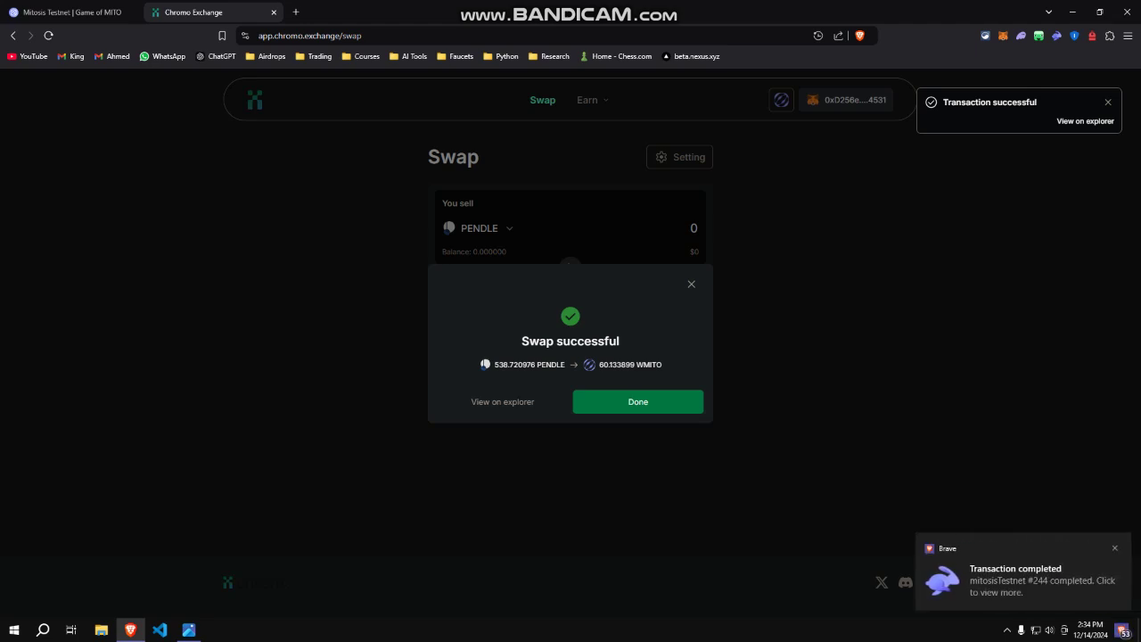
pyautogui.click(638, 401)
# Set the pair to sell miUSDe and buy miUSDT, and quote the swap for 100% of the miUSDe balance.
pyautogui.click(571, 269)
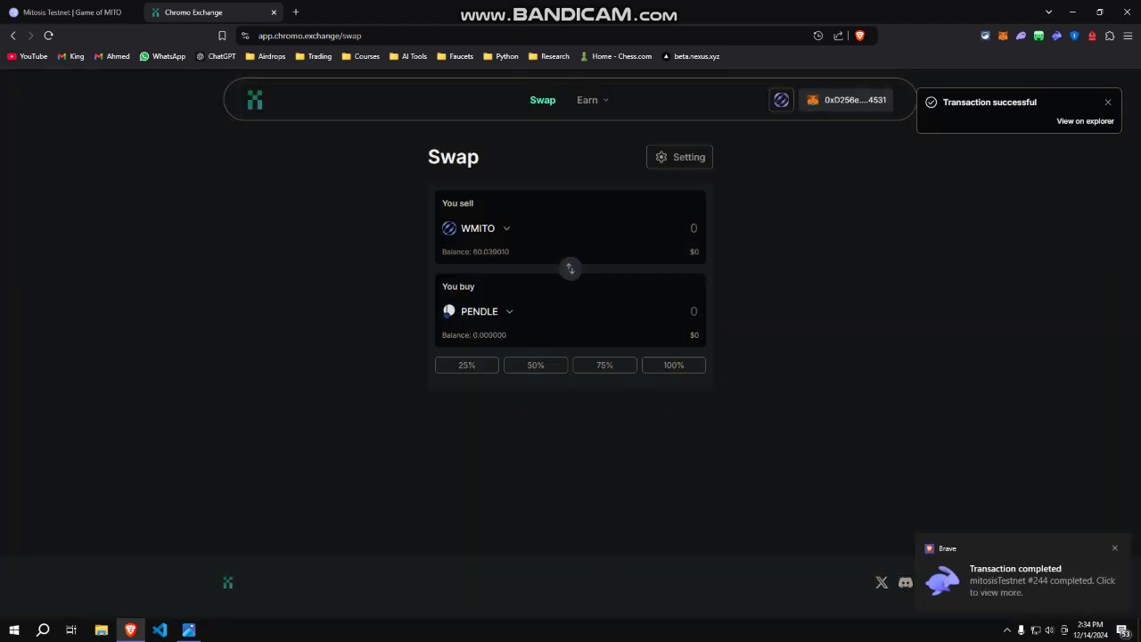
pyautogui.click(488, 312)
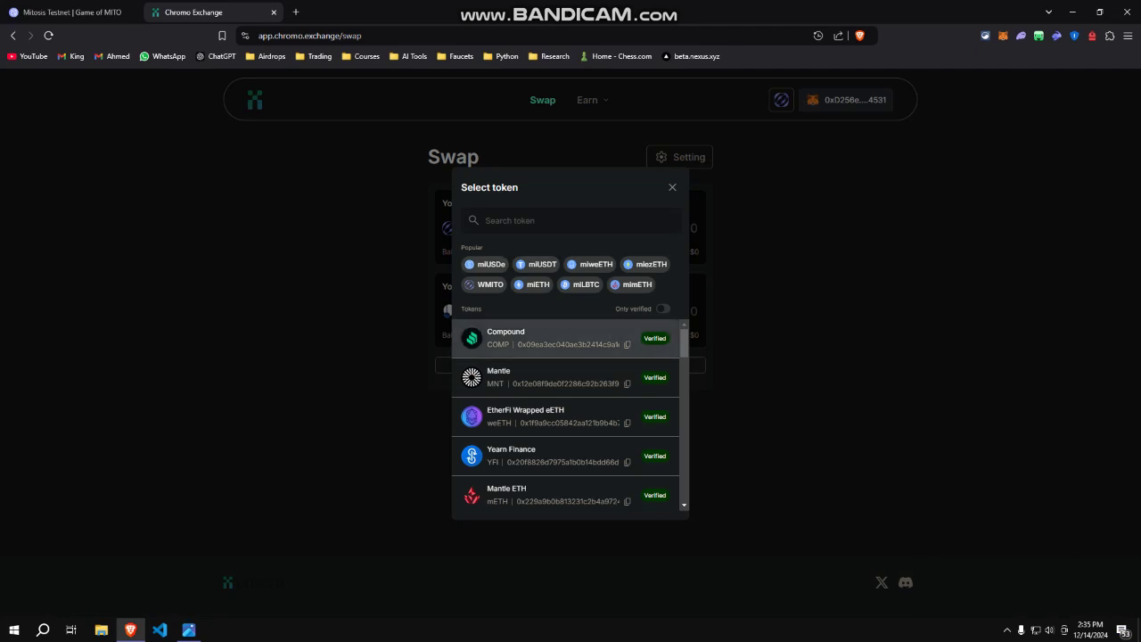
pyautogui.click(487, 264)
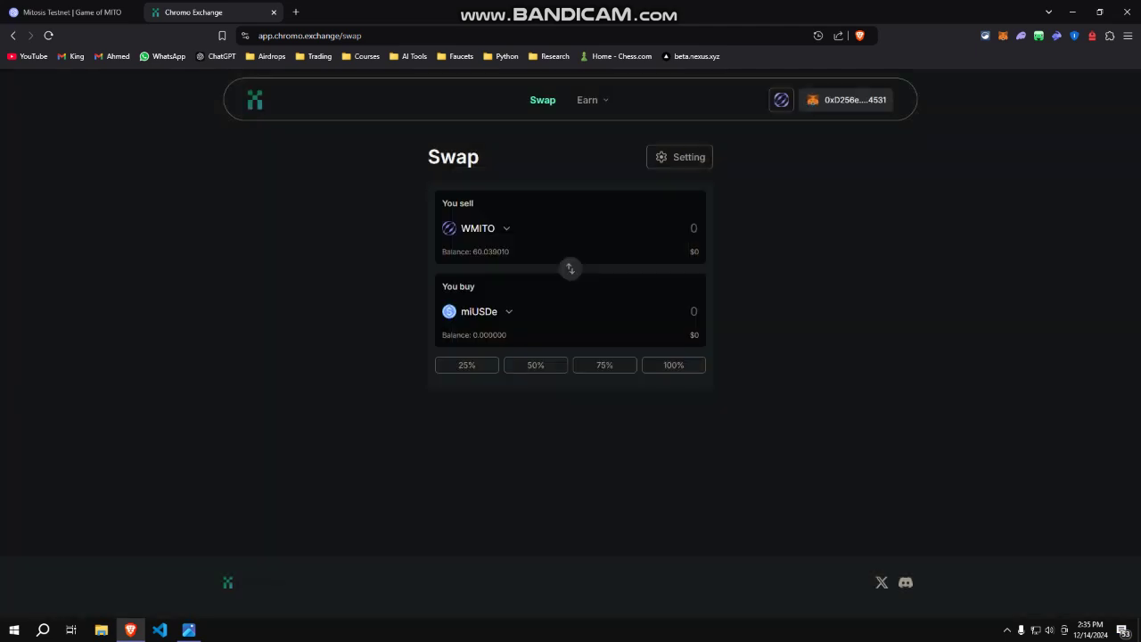
pyautogui.click(570, 268)
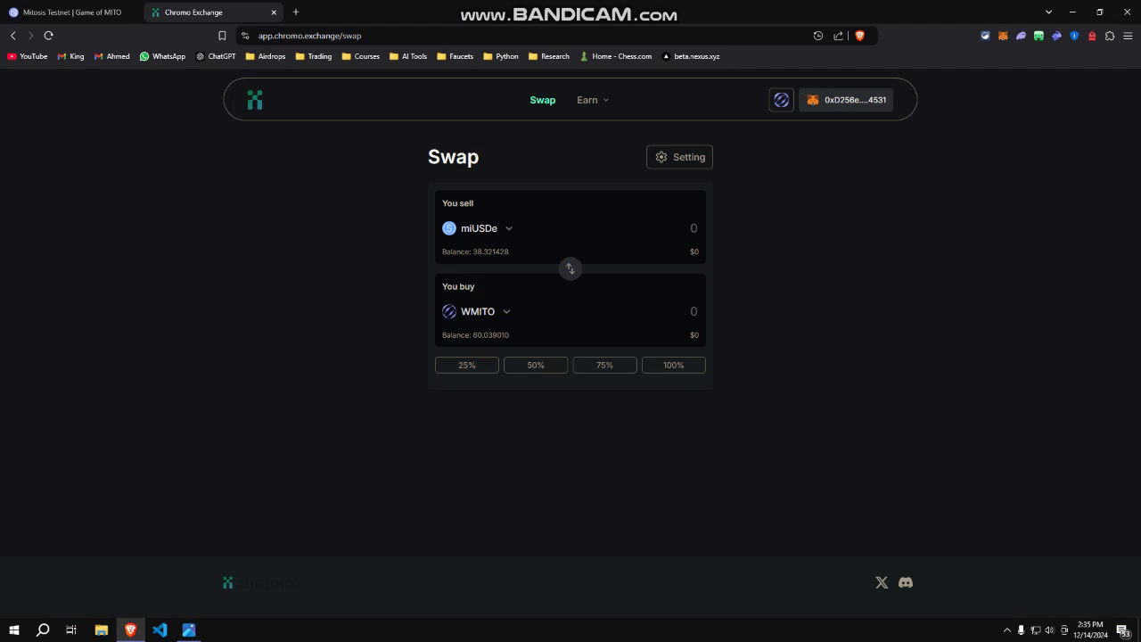
pyautogui.click(484, 312)
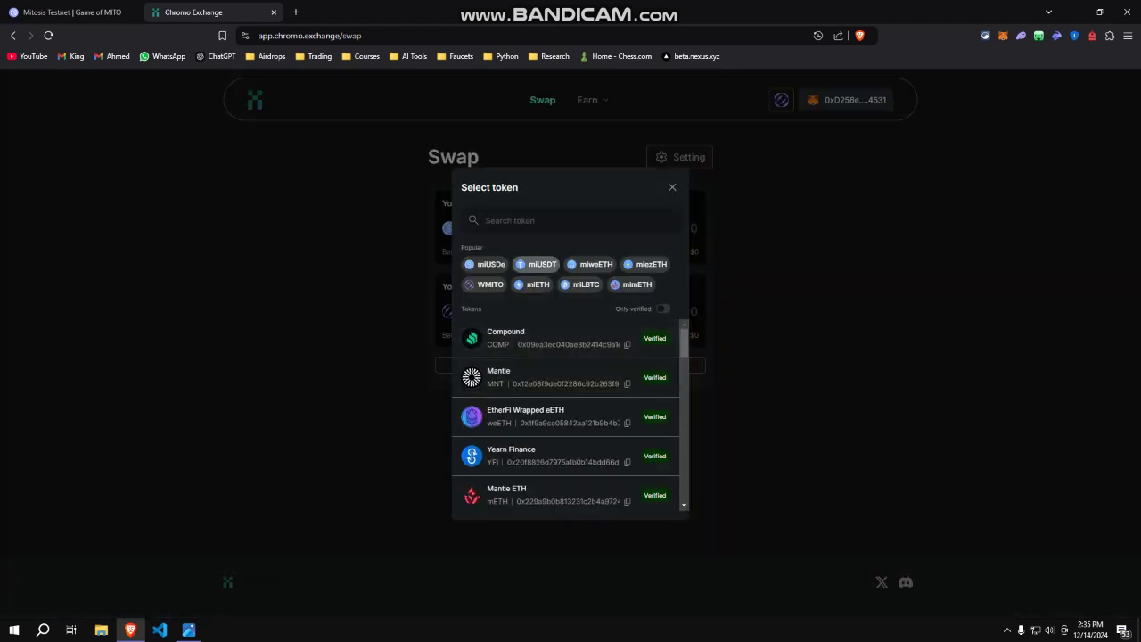
pyautogui.click(537, 264)
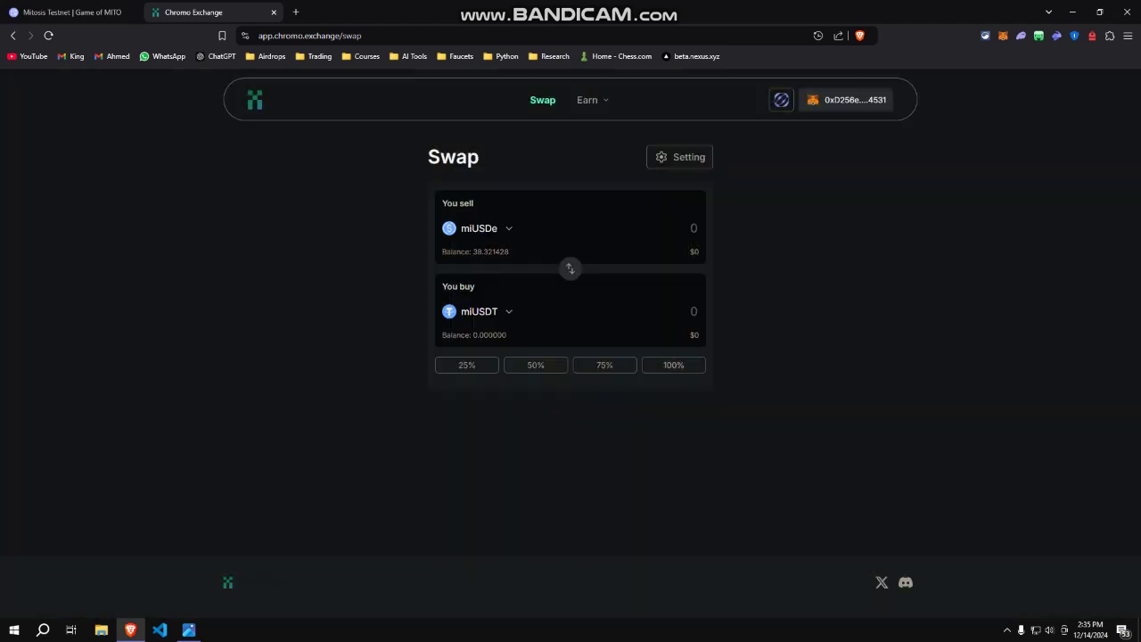
pyautogui.click(673, 366)
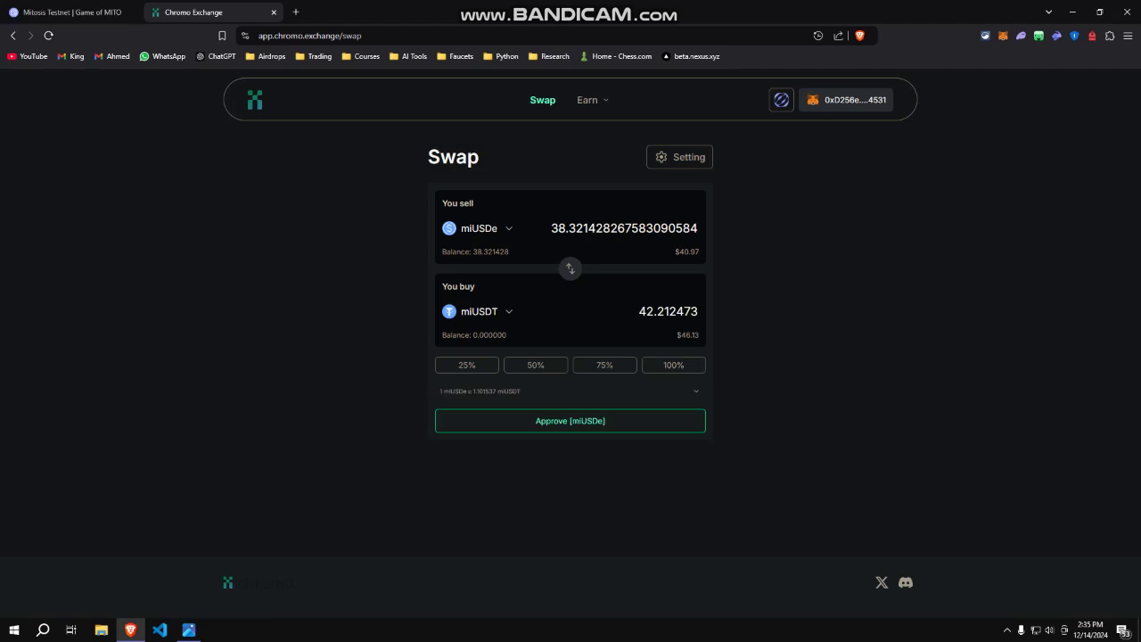
# Check the balances of miweETH, miETH, miLBTC and WMITO by selecting each in turn as the token to sell.
pyautogui.click(484, 229)
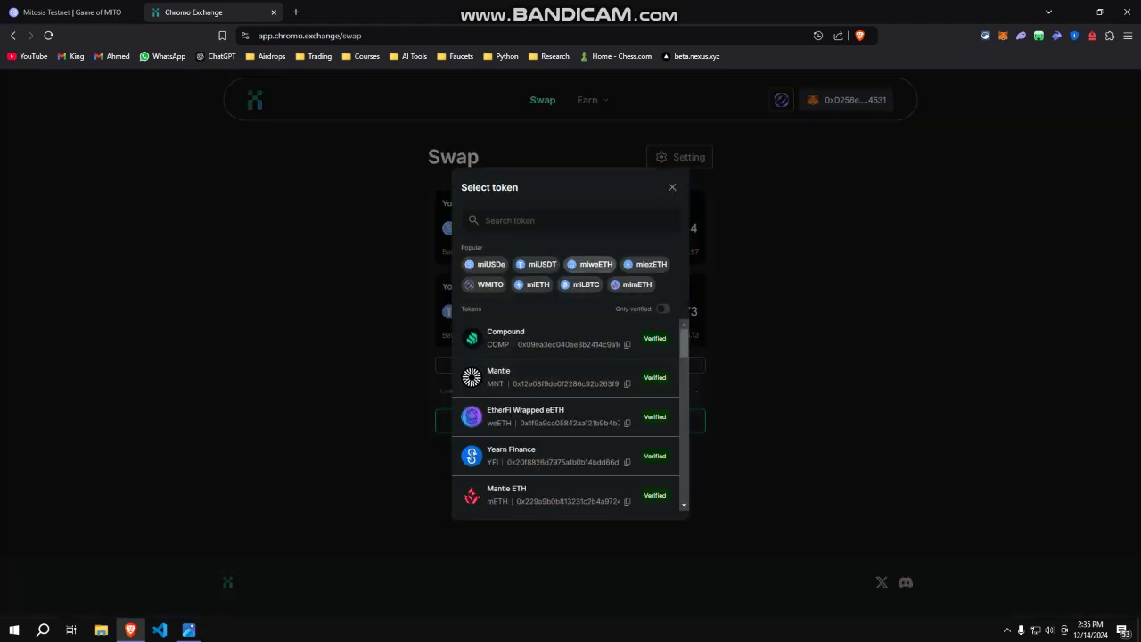
pyautogui.click(596, 264)
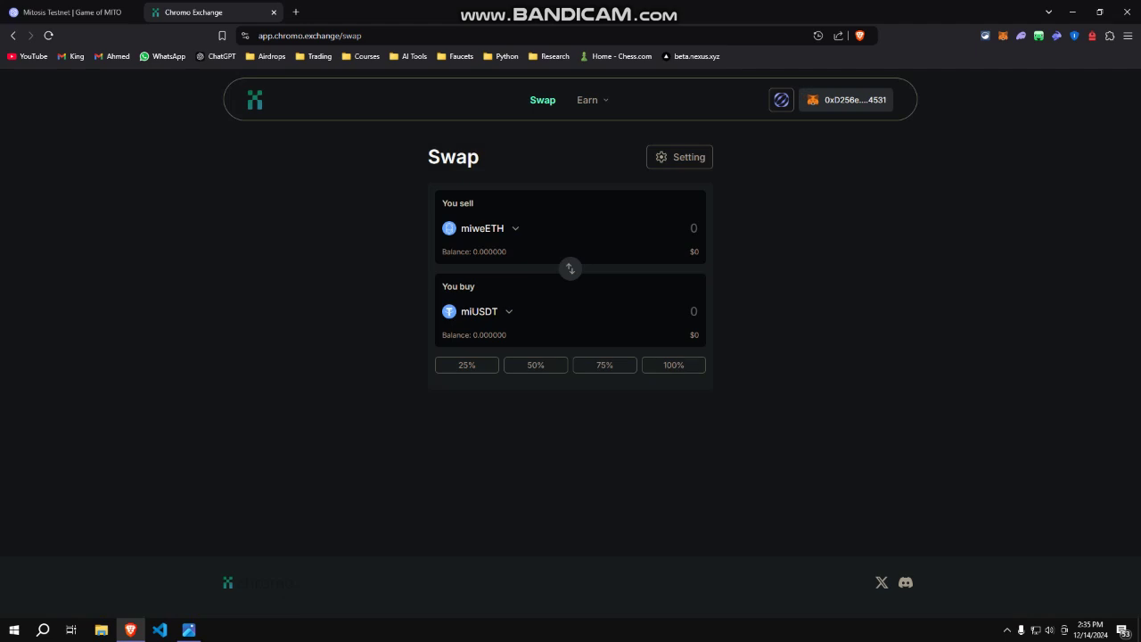
pyautogui.click(484, 228)
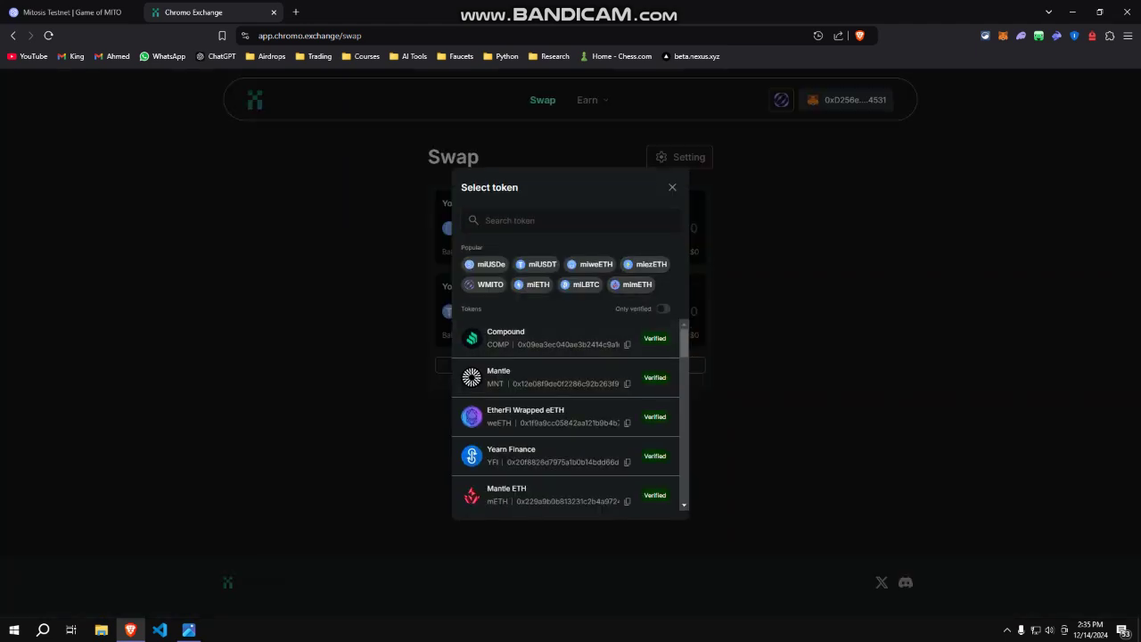
pyautogui.click(534, 285)
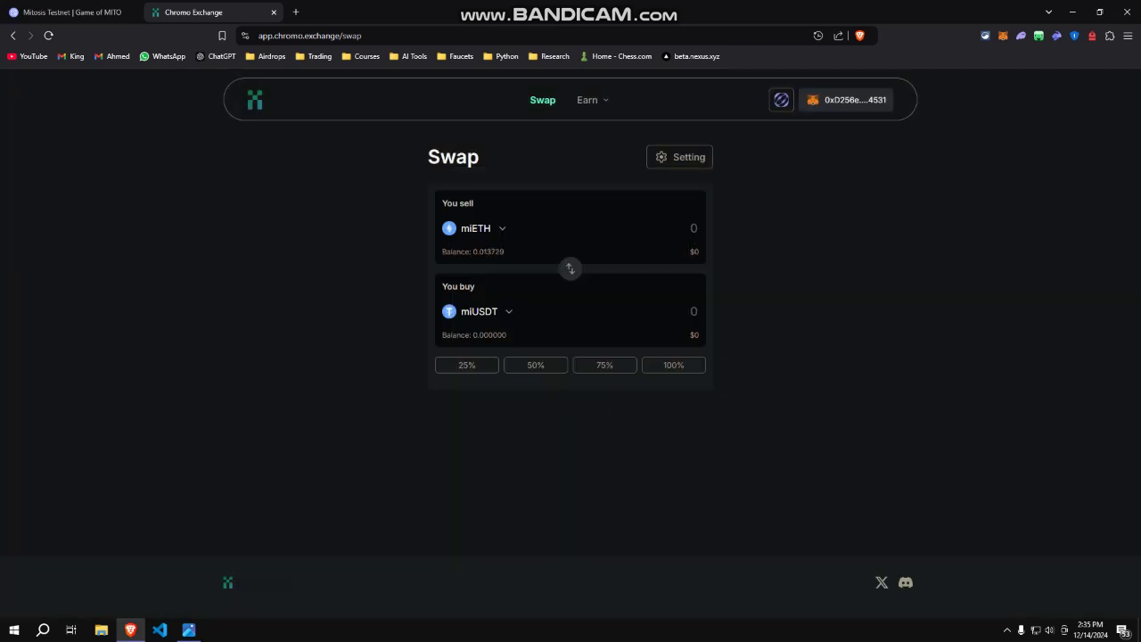
pyautogui.click(484, 229)
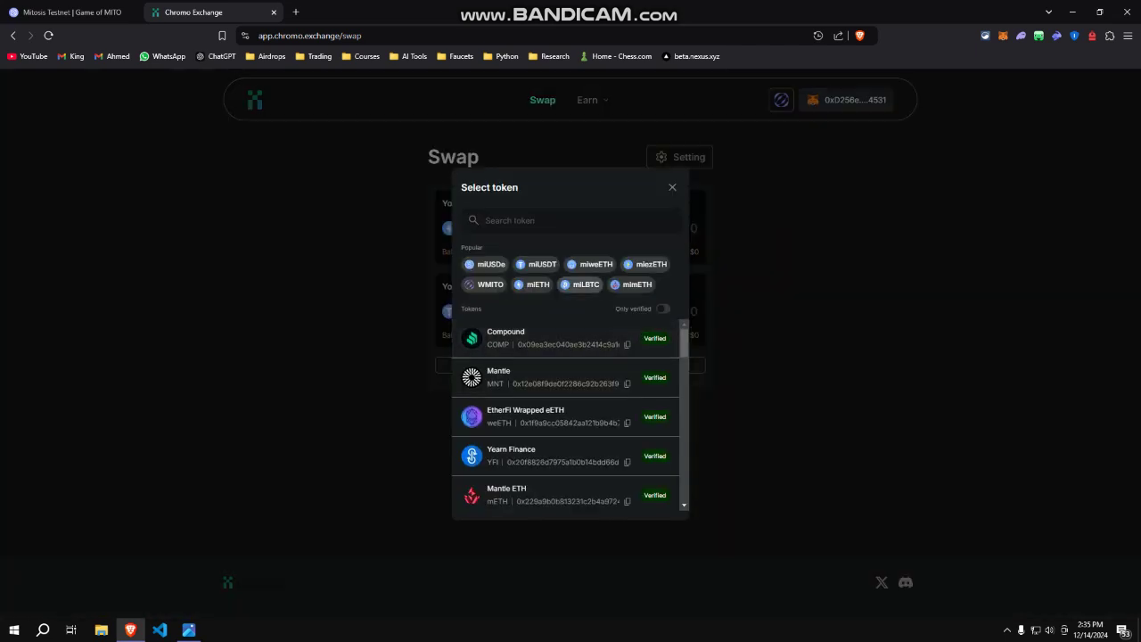
pyautogui.click(581, 284)
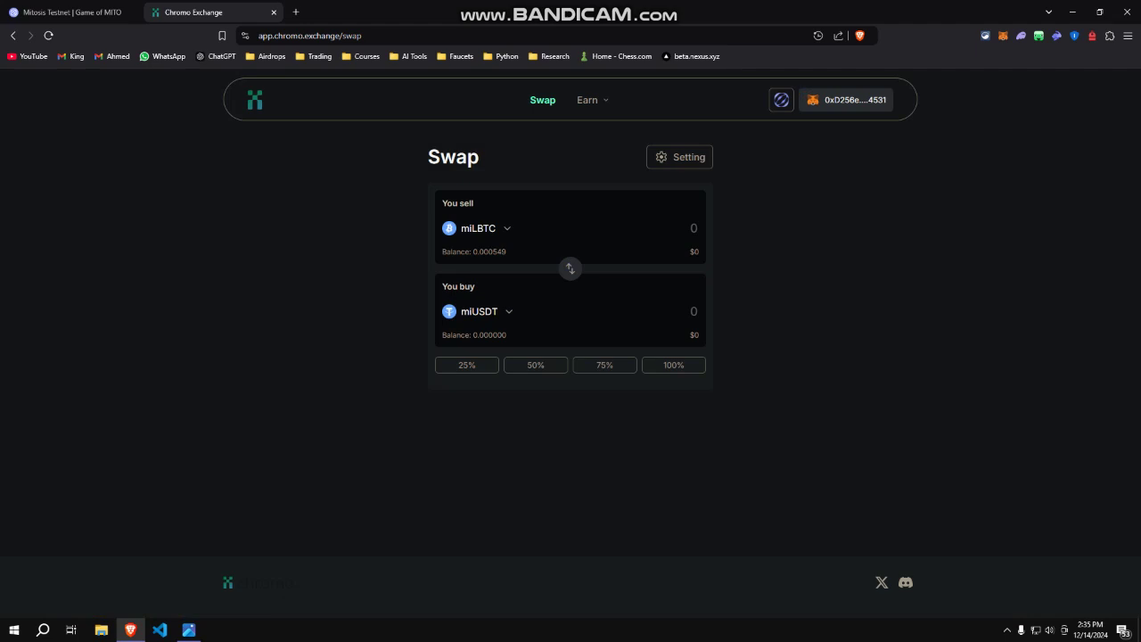
pyautogui.click(484, 229)
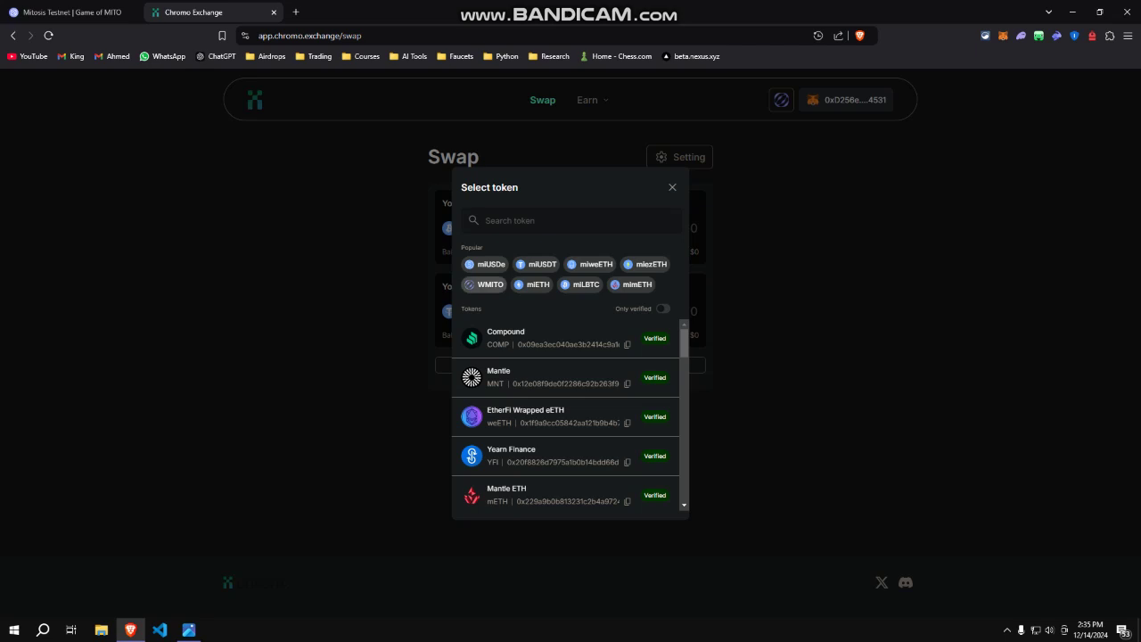
pyautogui.click(484, 284)
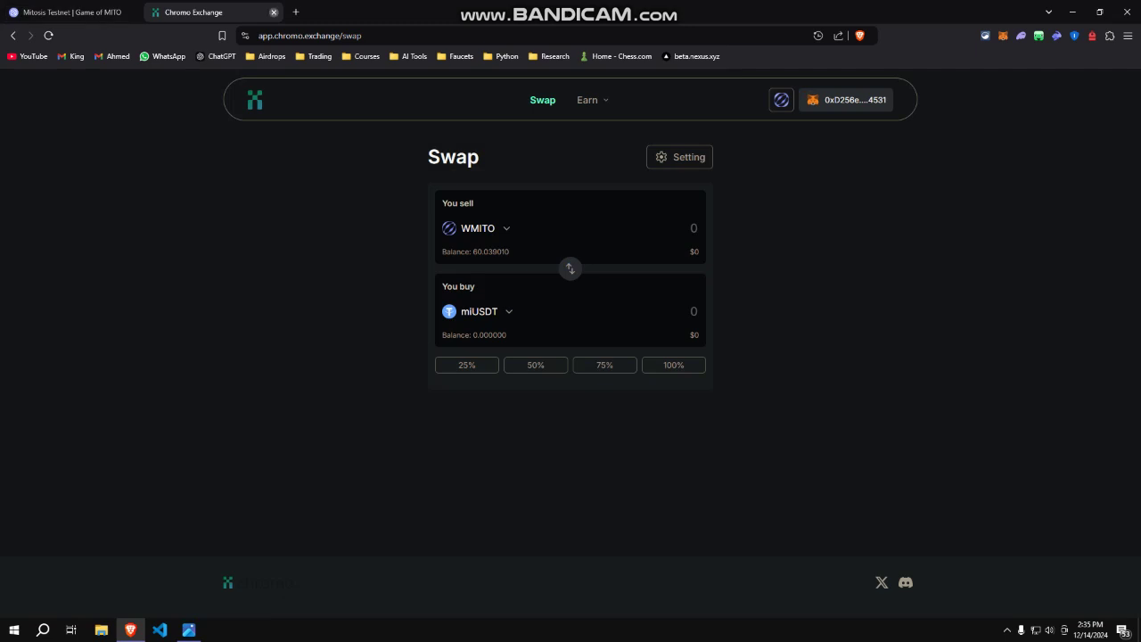
# Close the Chromo Exchange tab, open the Telo website from the Mitosis testnet page, and bring up its wrap/unwrap dialog.
pyautogui.click(274, 12)
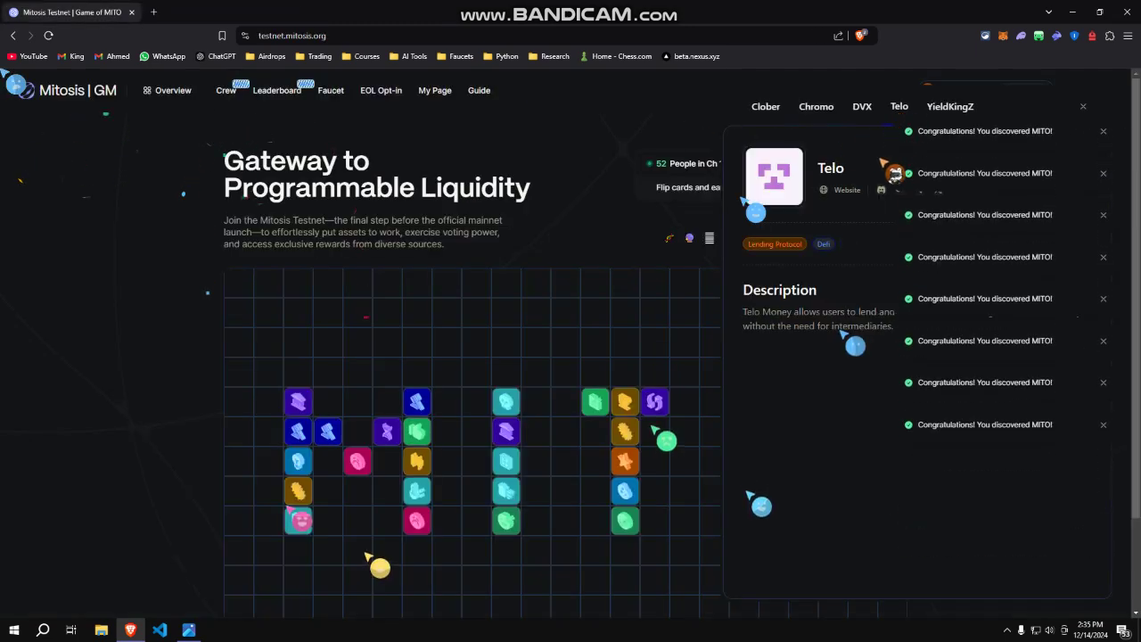
pyautogui.click(847, 190)
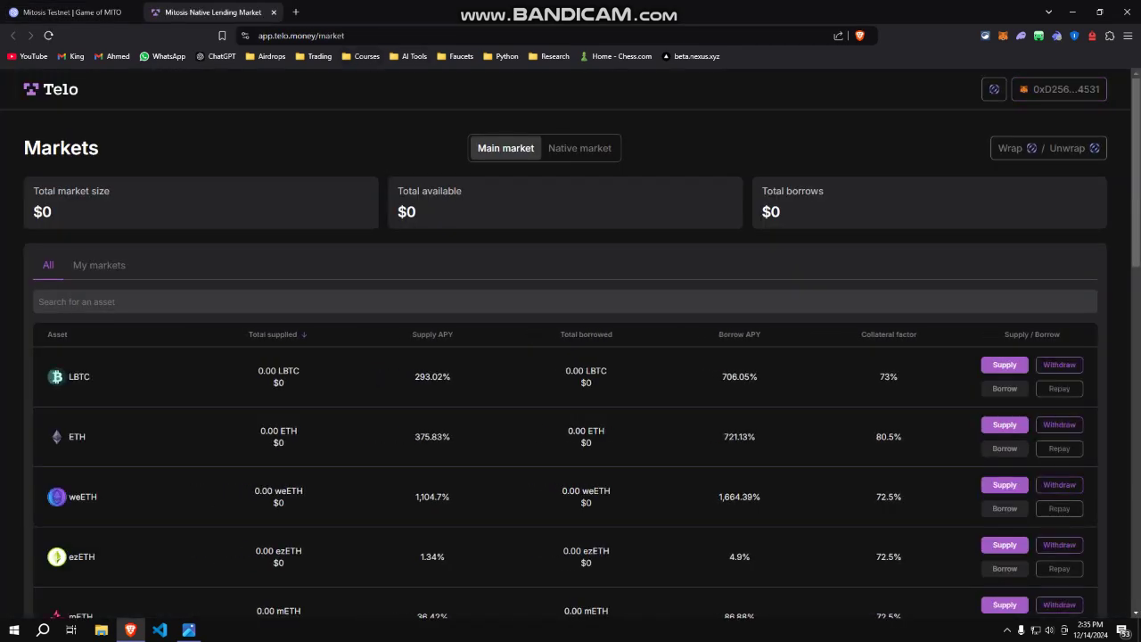
pyautogui.click(1049, 148)
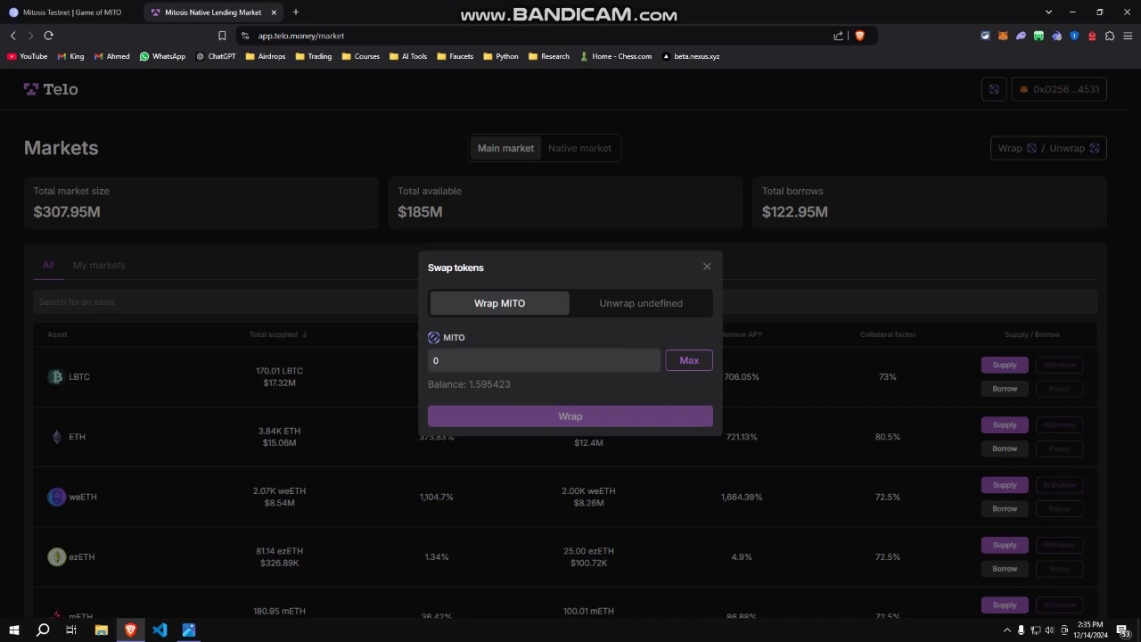
# Unwrap the maximum WMITO balance, sign the transaction in the wallet, and dismiss the confirmation.
pyautogui.click(641, 303)
pyautogui.click(689, 361)
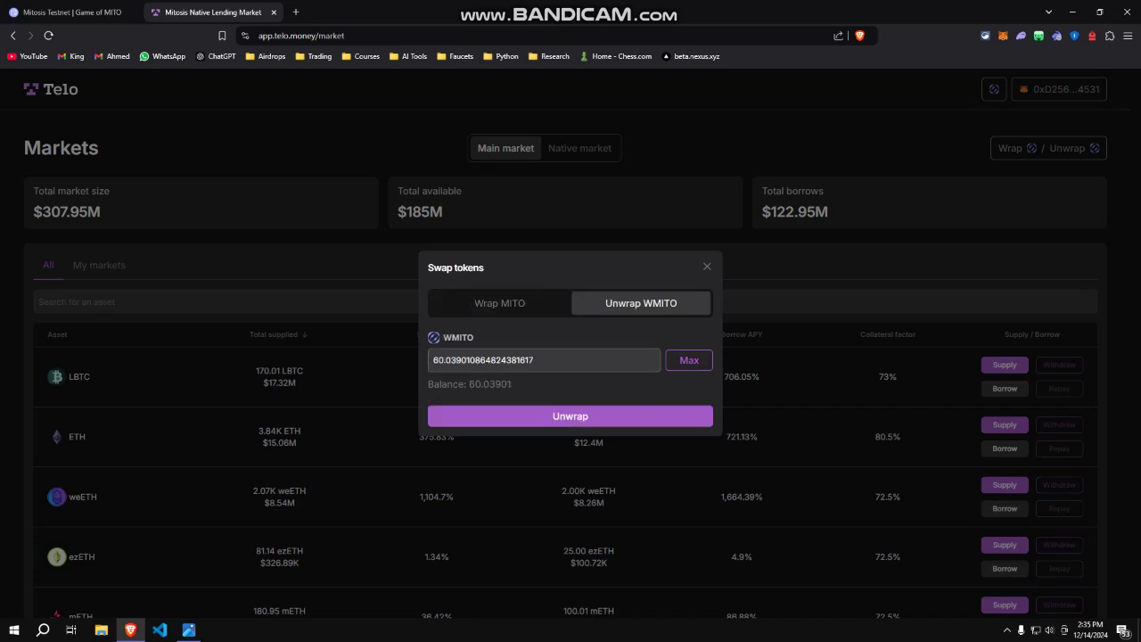
pyautogui.click(571, 416)
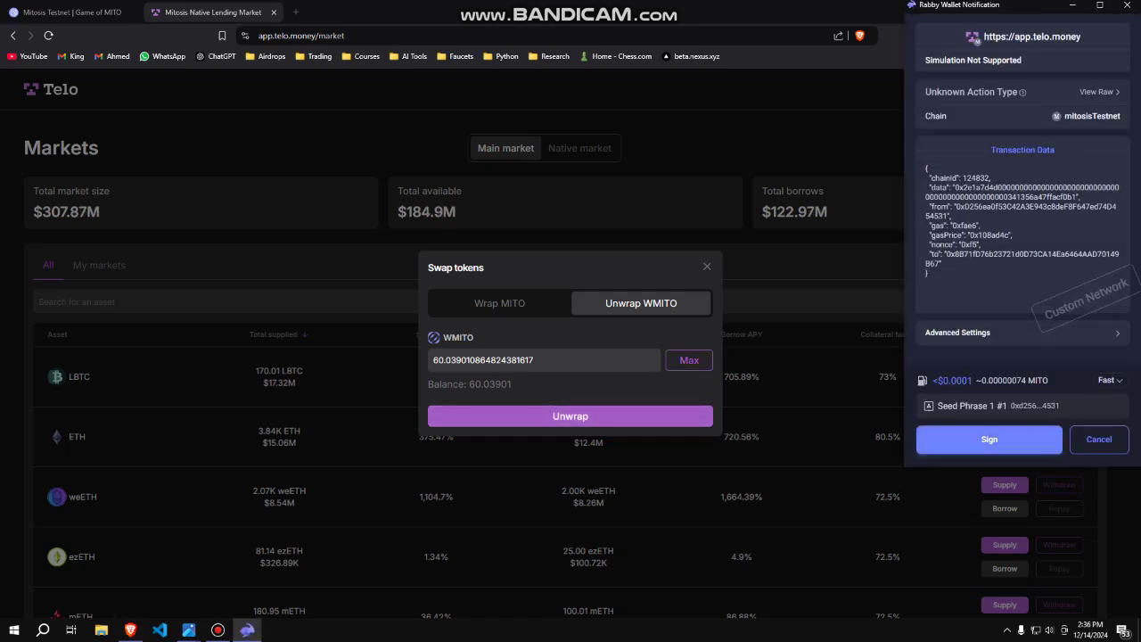
pyautogui.click(990, 438)
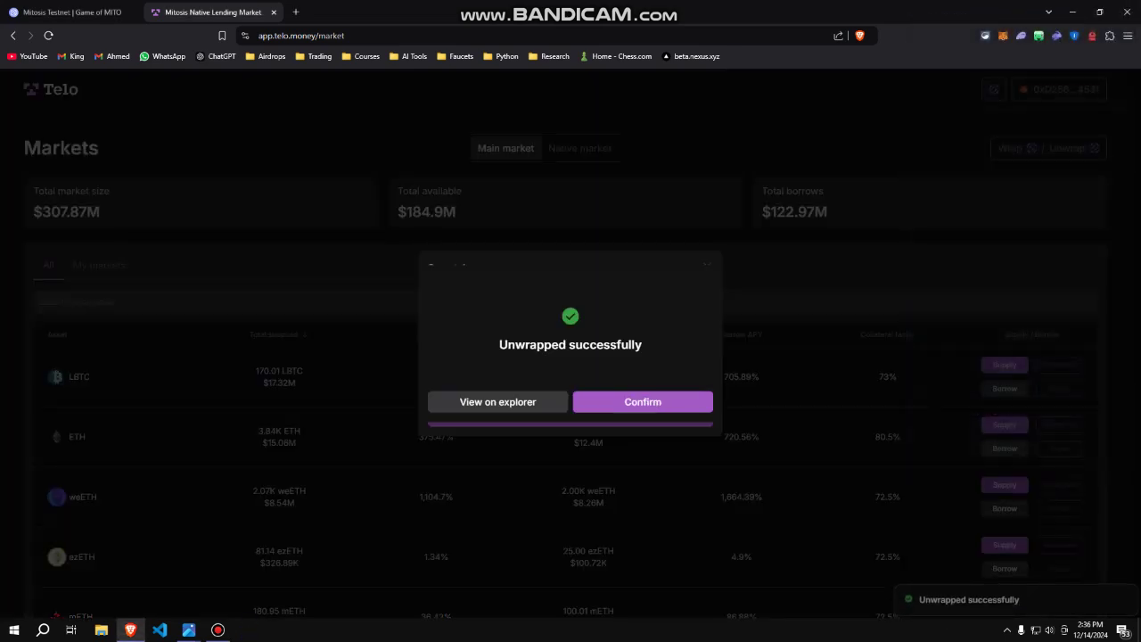
pyautogui.click(643, 401)
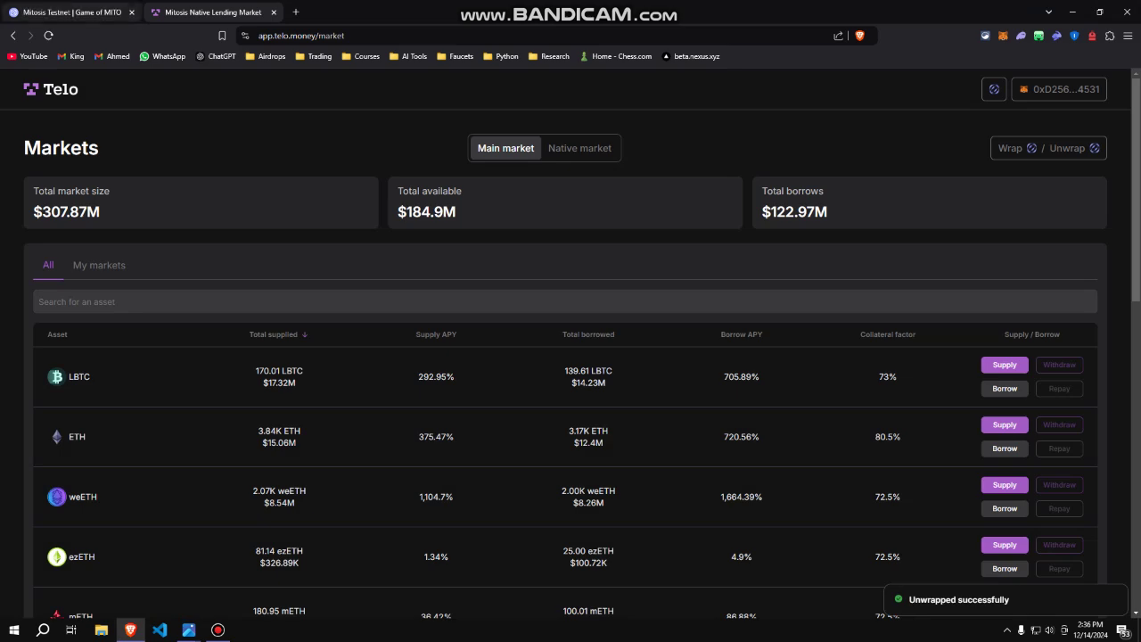
# Return to the Mitosis testnet tab and check the MITO balance in the assets overview of My Page.
pyautogui.click(71, 11)
pyautogui.click(425, 96)
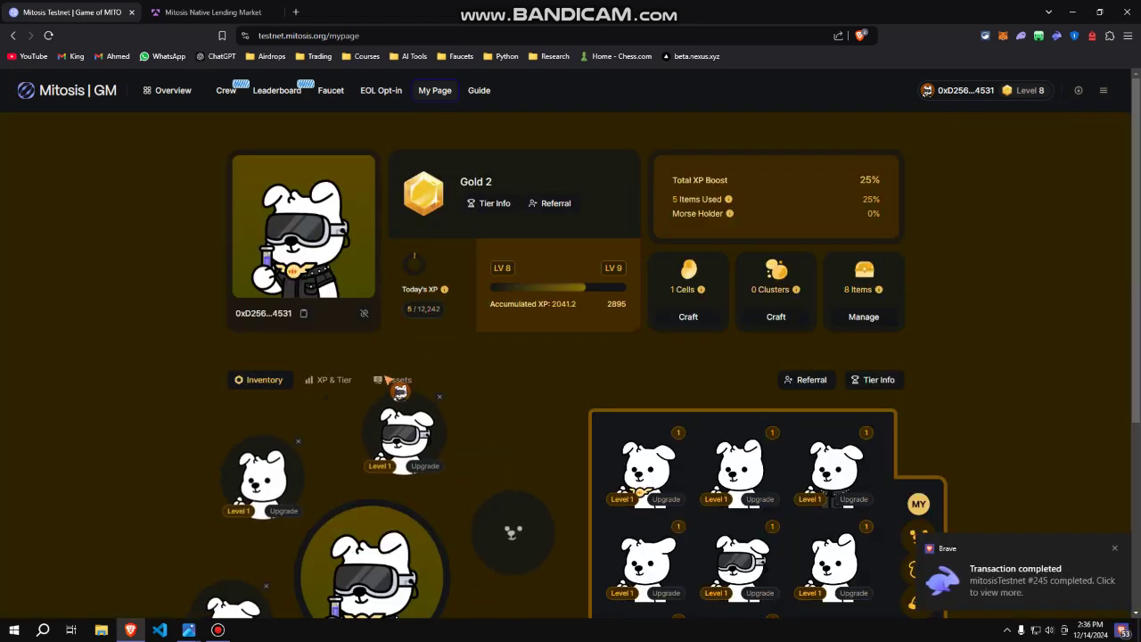
pyautogui.click(394, 380)
pyautogui.scroll(-1, 406, 383)
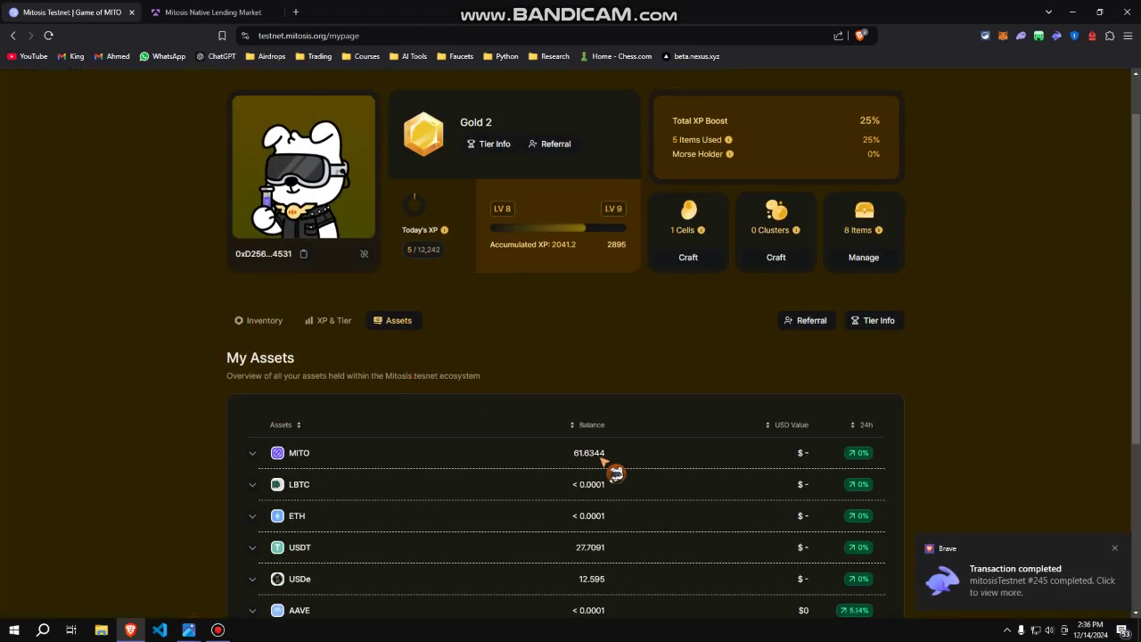
# Examine the MITO entry's breakdown and the rest of the token list in My Assets.
pyautogui.click(263, 461)
pyautogui.click(263, 460)
pyautogui.scroll(-3, 578, 458)
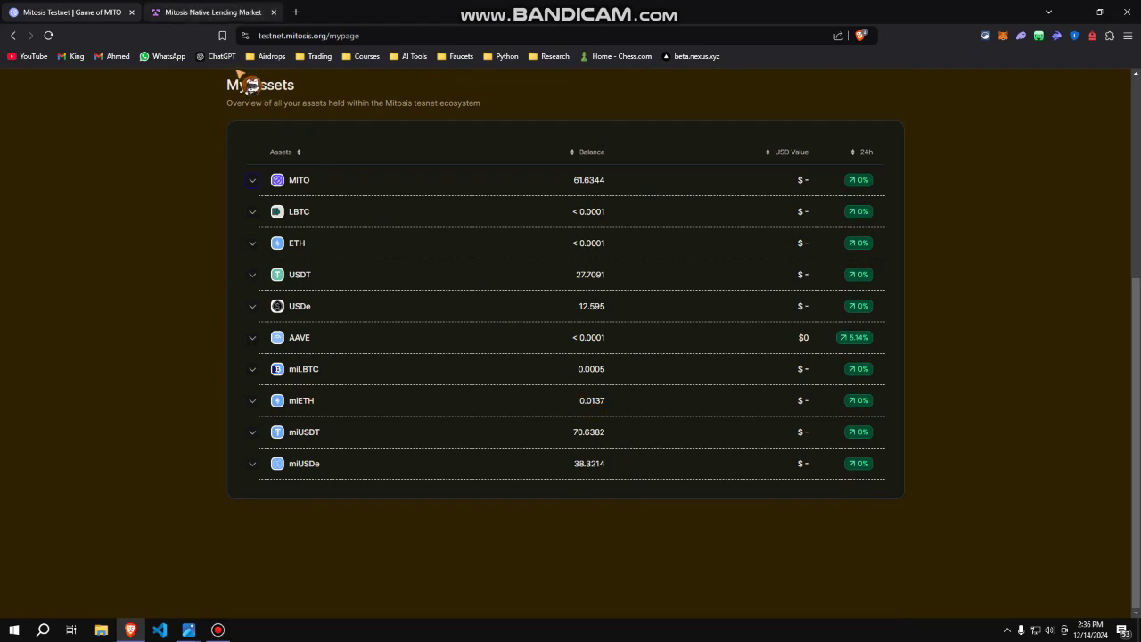
# Switch to the Telo site, check the MITO balance in the wrap dialog, and close the dialog without wrapping.
pyautogui.click(212, 13)
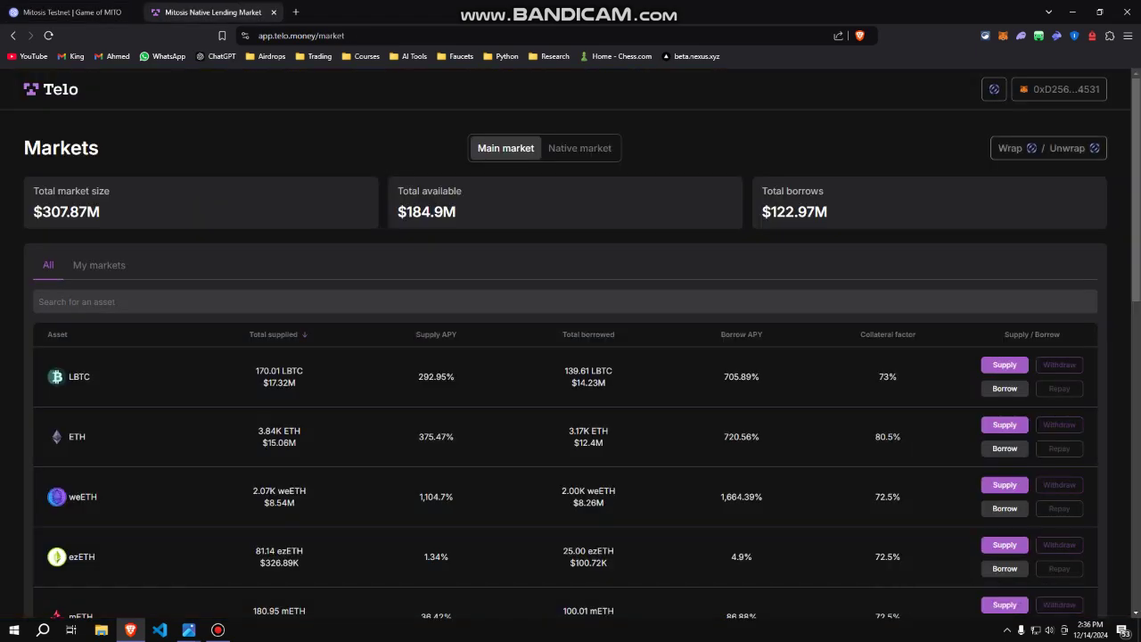
pyautogui.click(1049, 148)
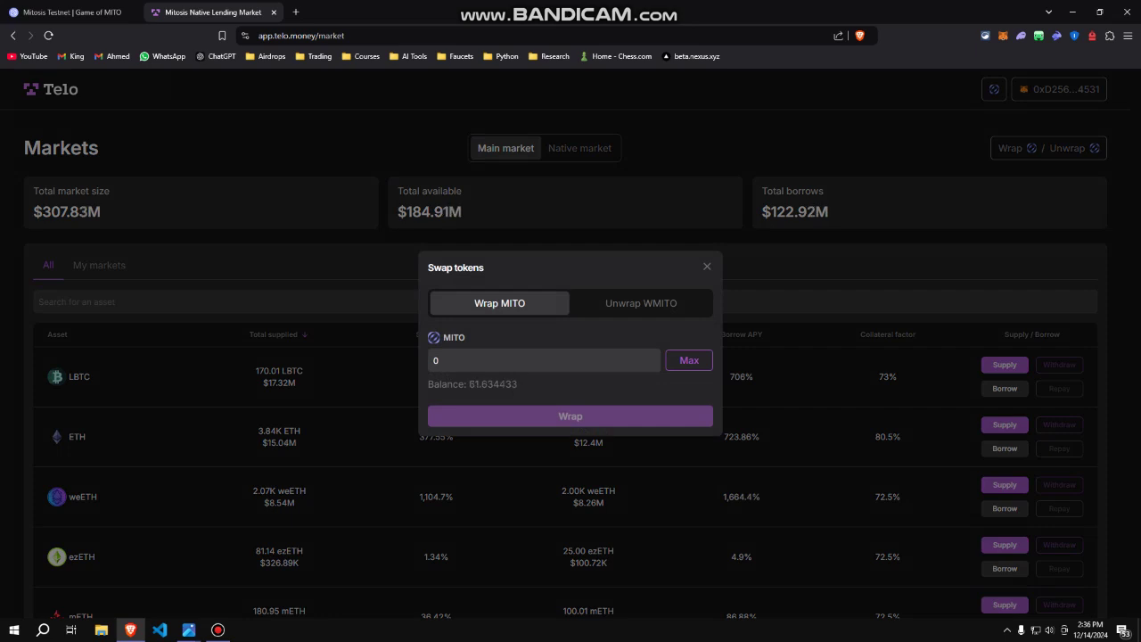
pyautogui.moveTo(470, 384); pyautogui.dragTo(518, 384)
pyautogui.click(438, 360)
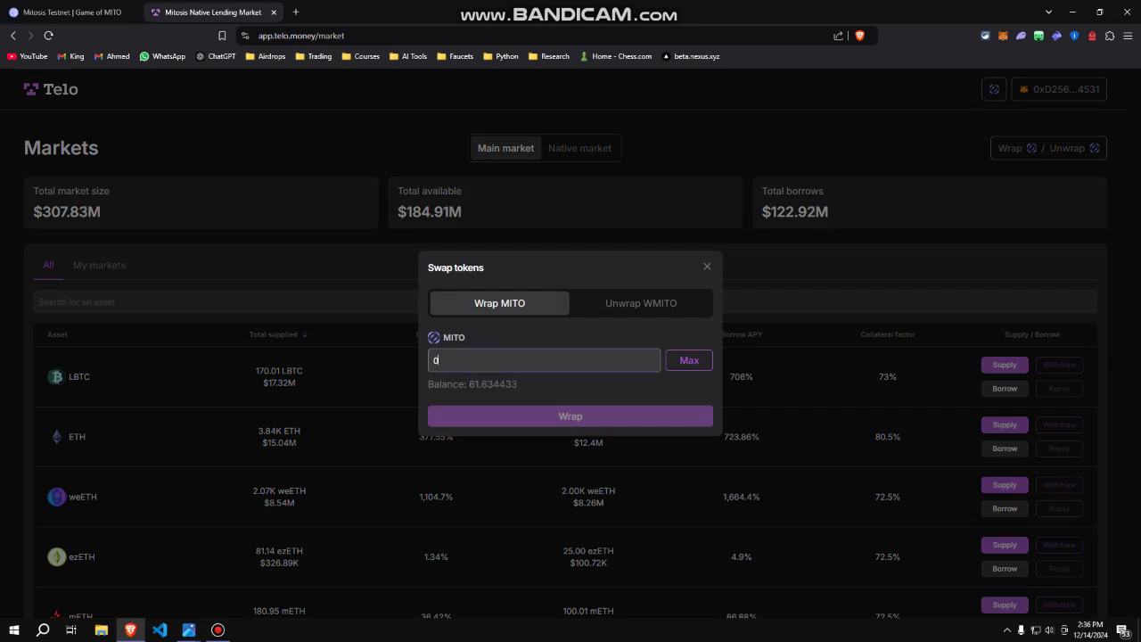
pyautogui.press('Escape')
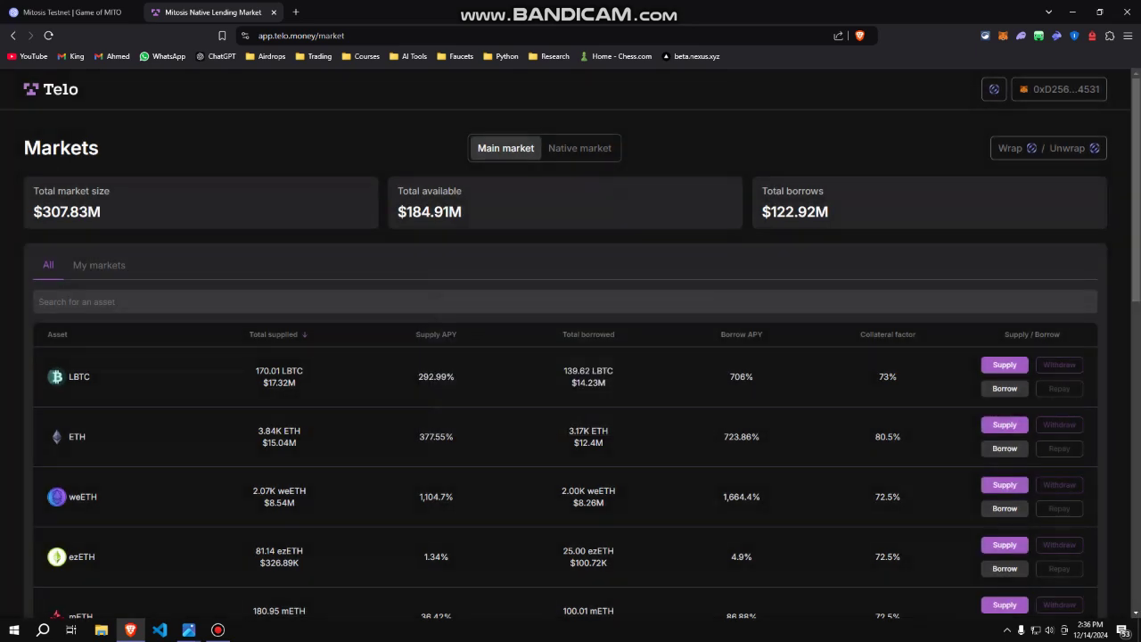
# Return to the Mitosis testnet page and examine the swap rewards on the first two pages of the XP acquisition history.
pyautogui.hotkey('ctrl', 'shift', 'Tab')
pyautogui.scroll(4, 320, 216)
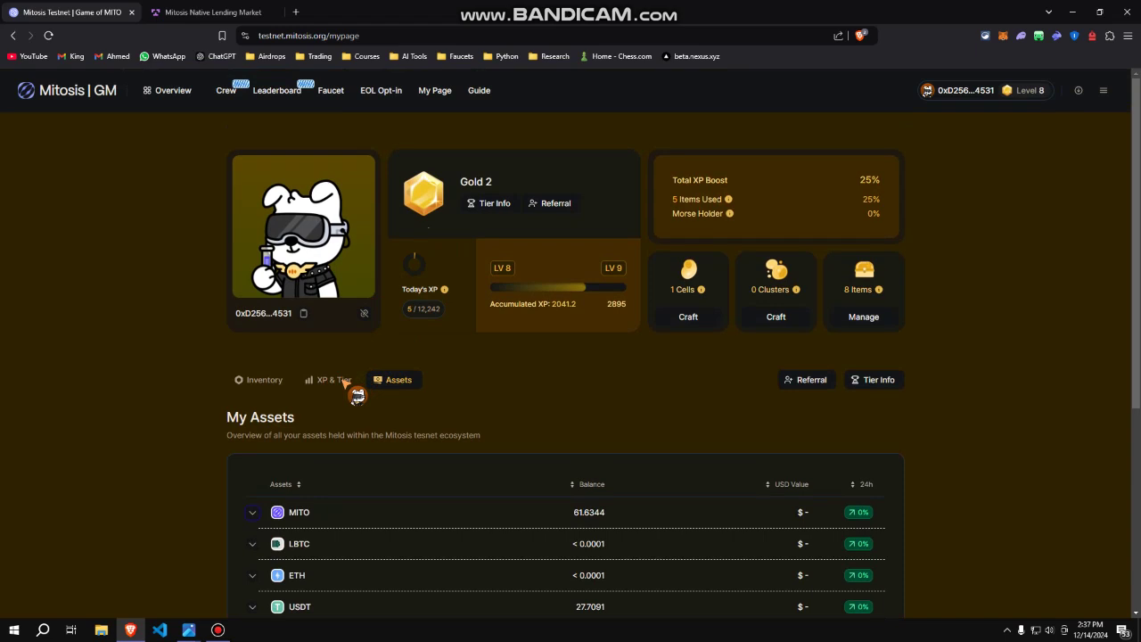
pyautogui.click(344, 379)
pyautogui.scroll(-2, 446, 392)
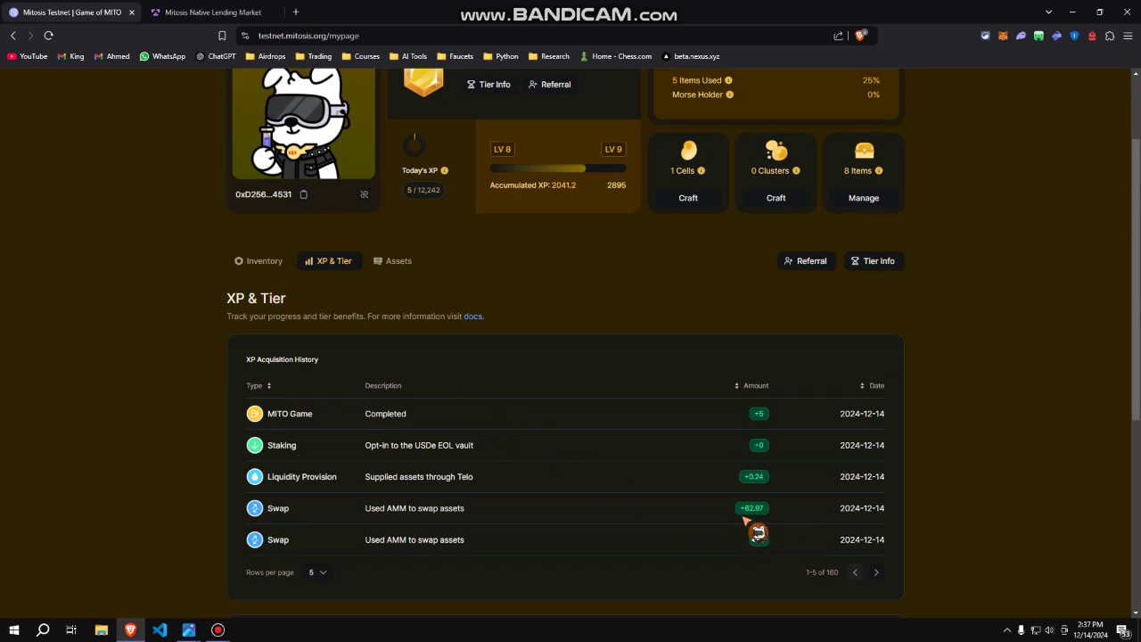
pyautogui.moveTo(744, 516); pyautogui.dragTo(771, 517)
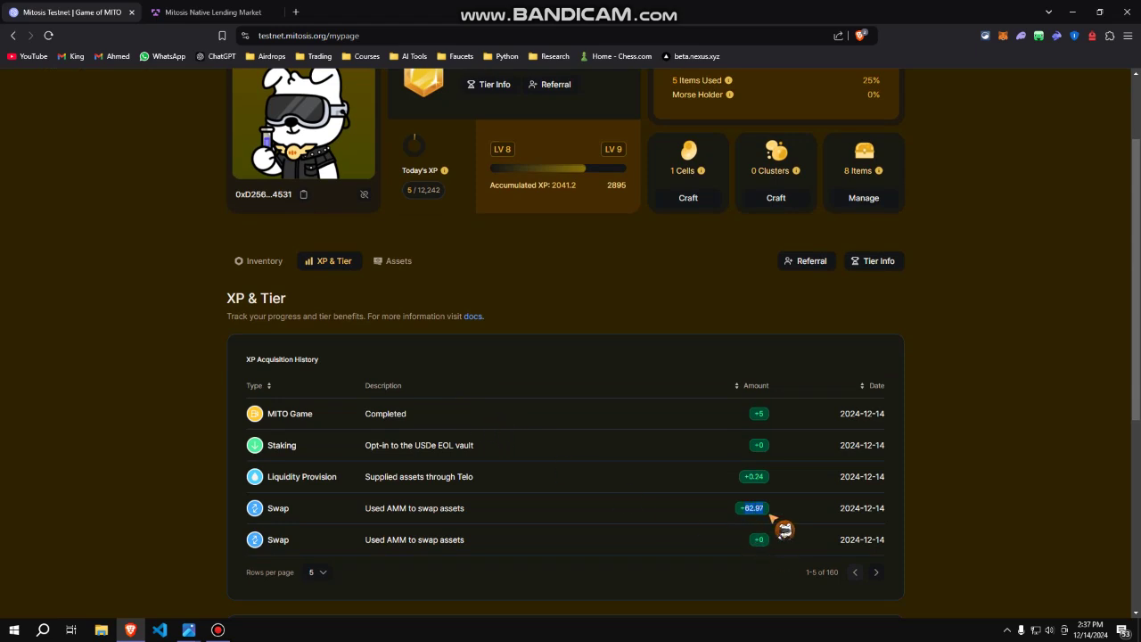
pyautogui.click(765, 516)
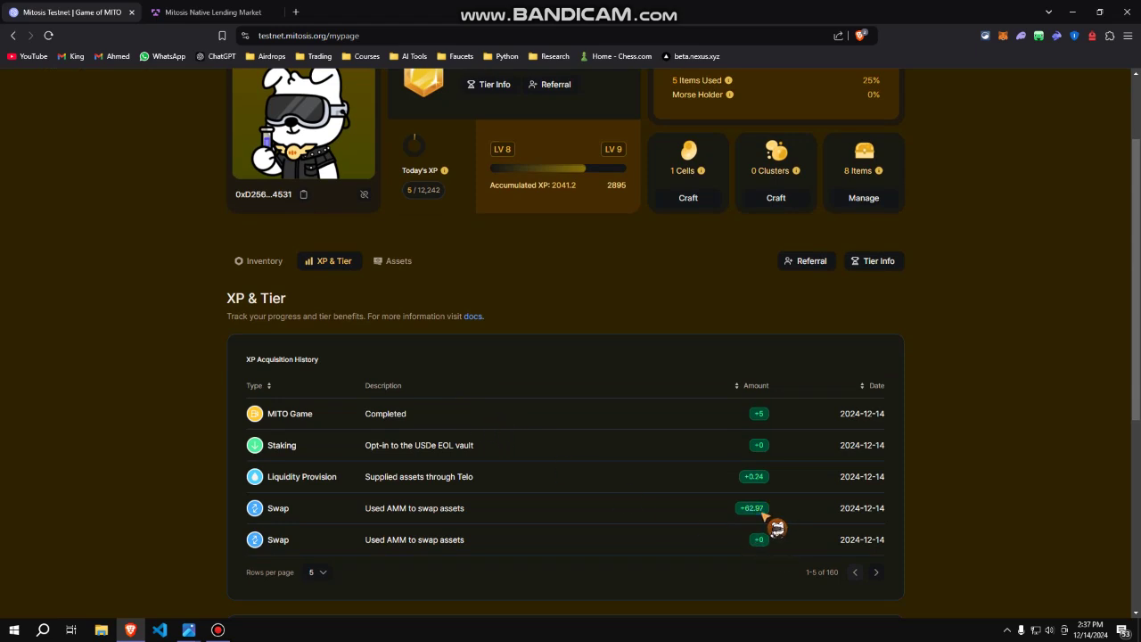
pyautogui.moveTo(747, 515); pyautogui.dragTo(756, 515)
pyautogui.click(876, 571)
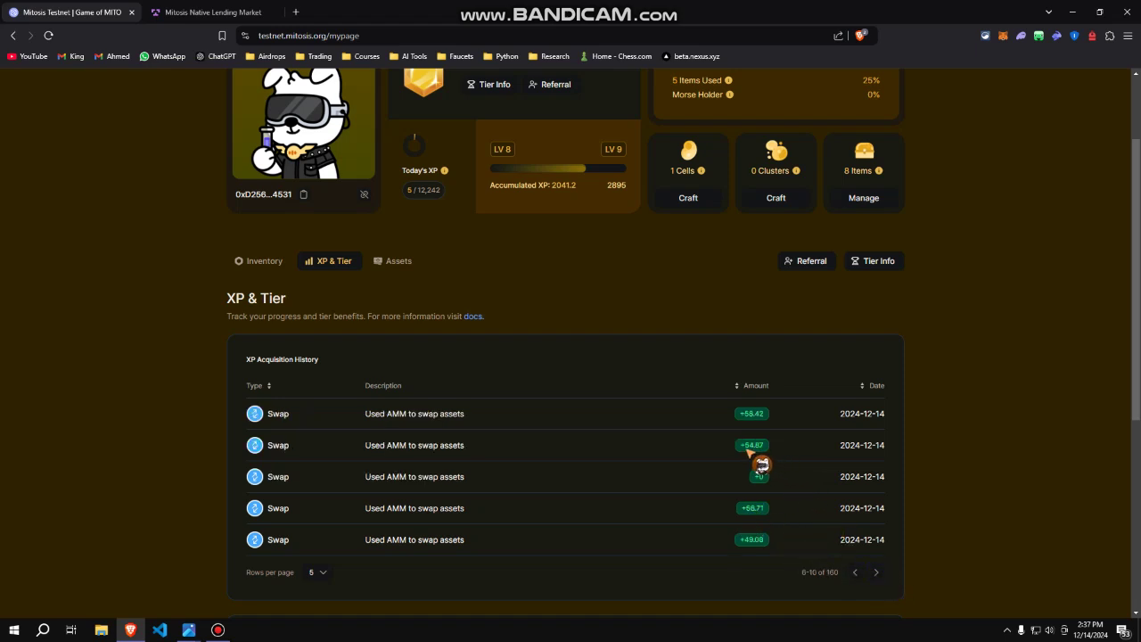
pyautogui.moveTo(746, 445); pyautogui.dragTo(772, 450)
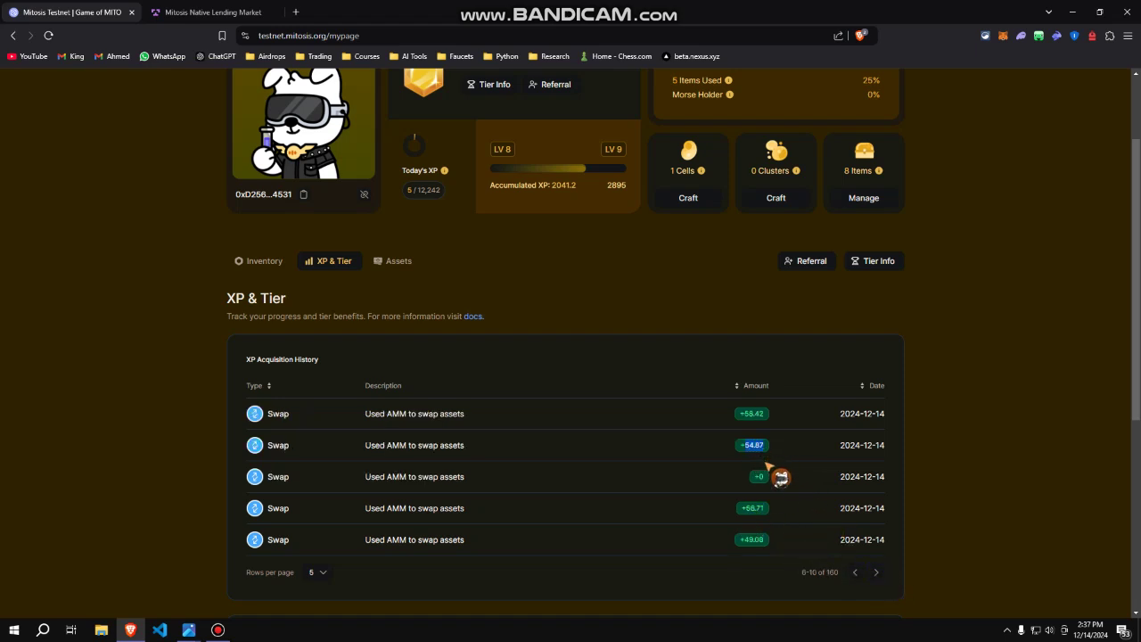
pyautogui.click(856, 573)
# Review the first page of the XP history and the Dec 14 value in the XP Trend chart.
pyautogui.scroll(2, 826, 556)
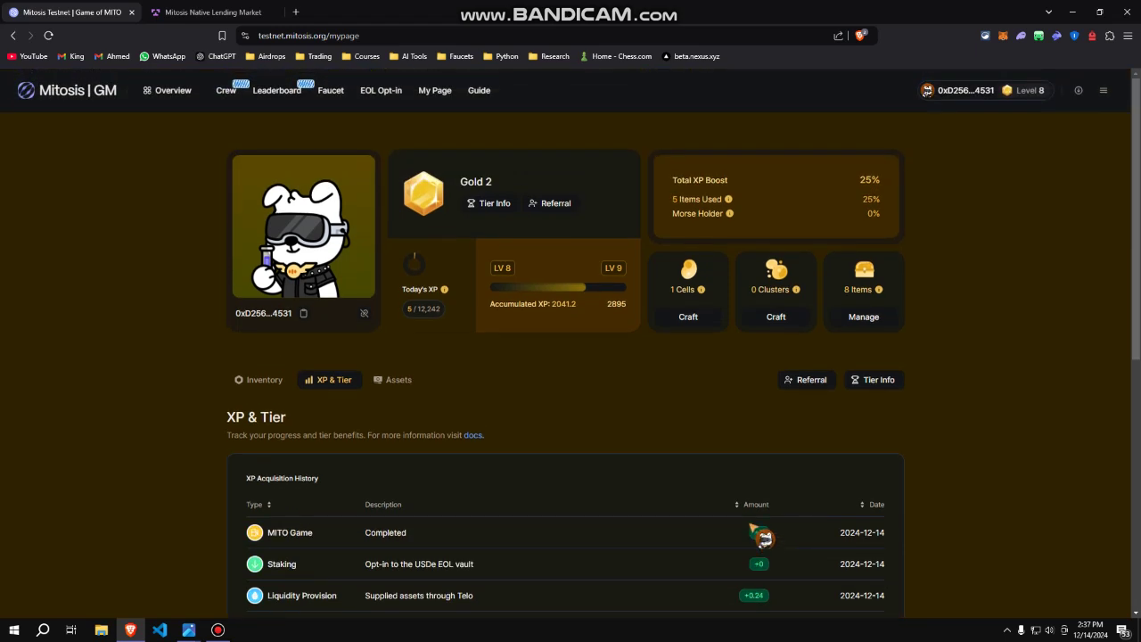
pyautogui.scroll(-2, 584, 361)
pyautogui.scroll(2, 584, 364)
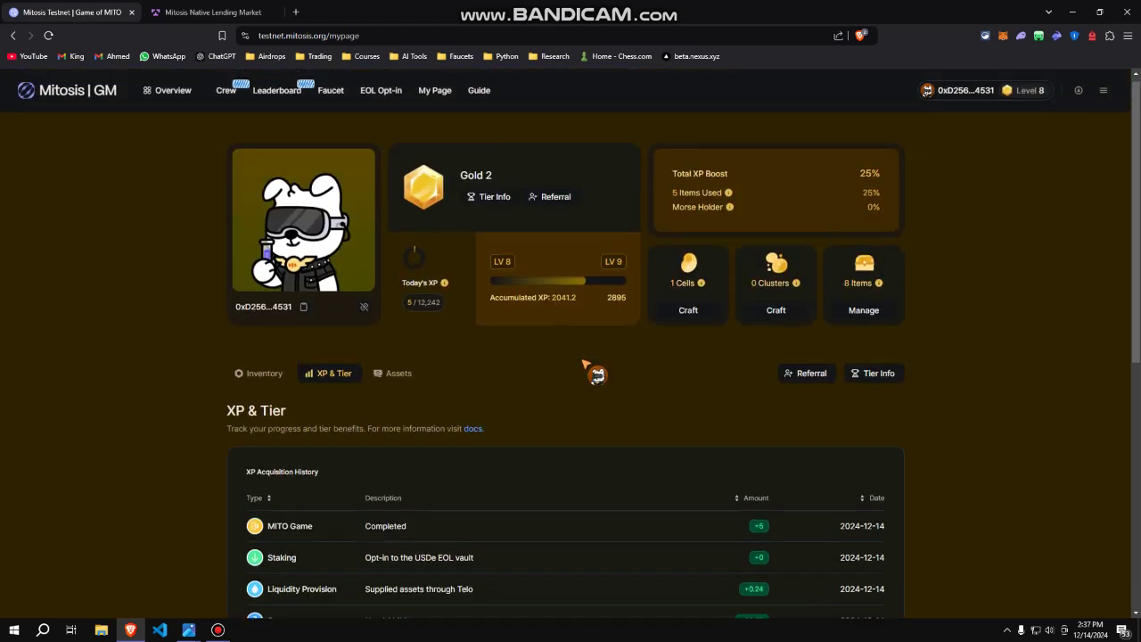
pyautogui.scroll(-5, 510, 437)
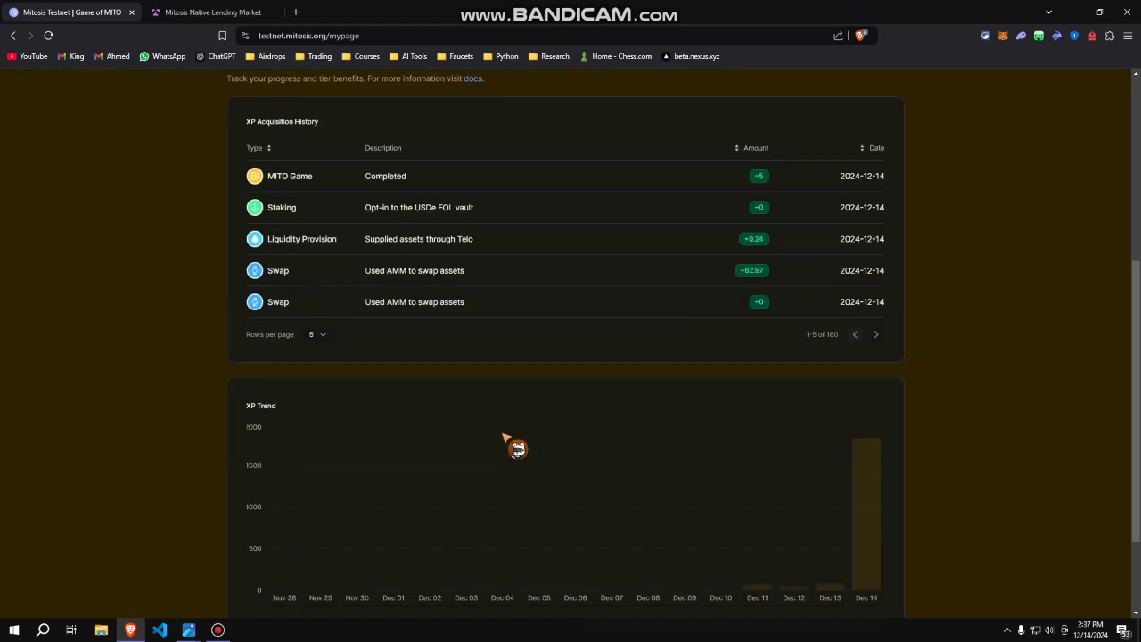
pyautogui.scroll(-2, 518, 437)
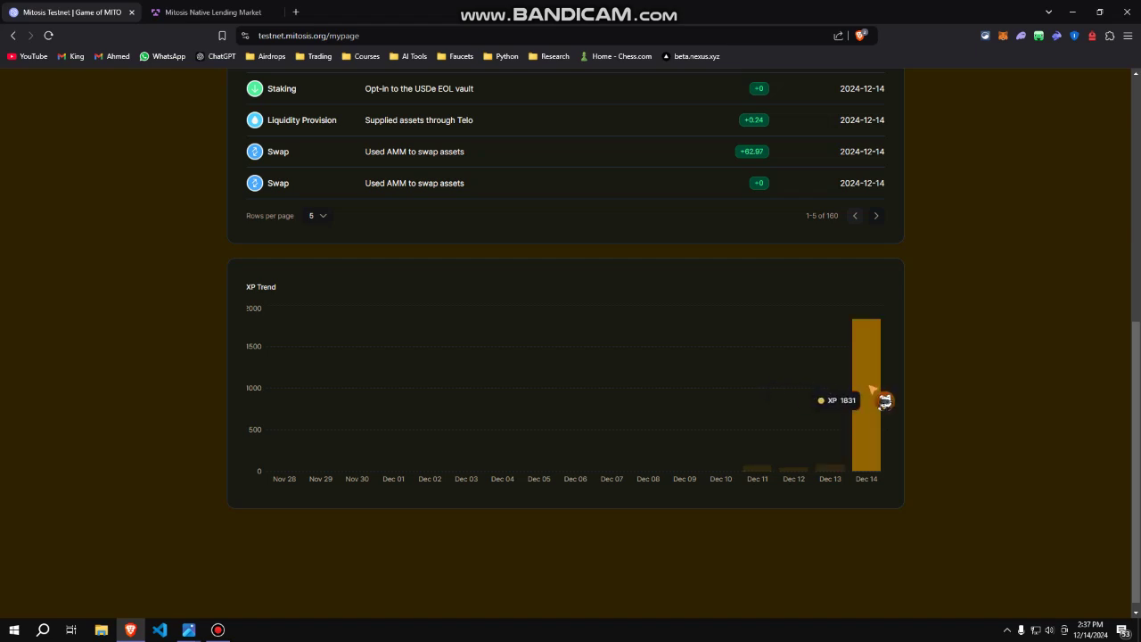
pyautogui.scroll(3, 878, 397)
pyautogui.scroll(2, 789, 455)
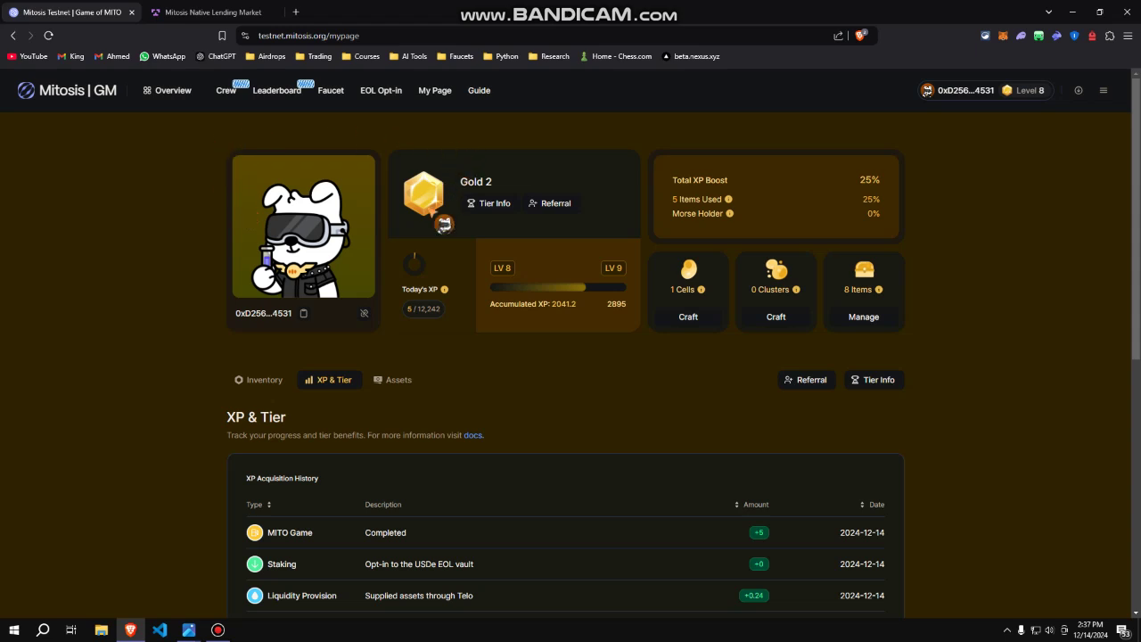
# View the inventory, return to the assets overview, and check the MITO balance breakdown by network before collapsing it.
pyautogui.click(264, 382)
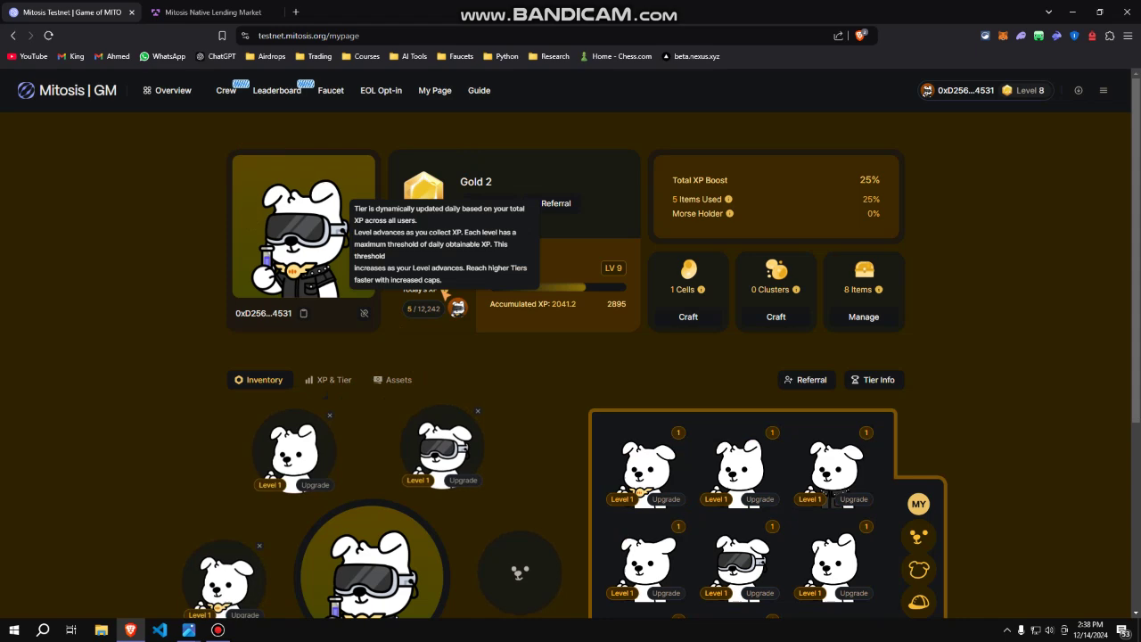
pyautogui.click(403, 380)
pyautogui.scroll(-1, 476, 367)
pyautogui.scroll(-3, 477, 366)
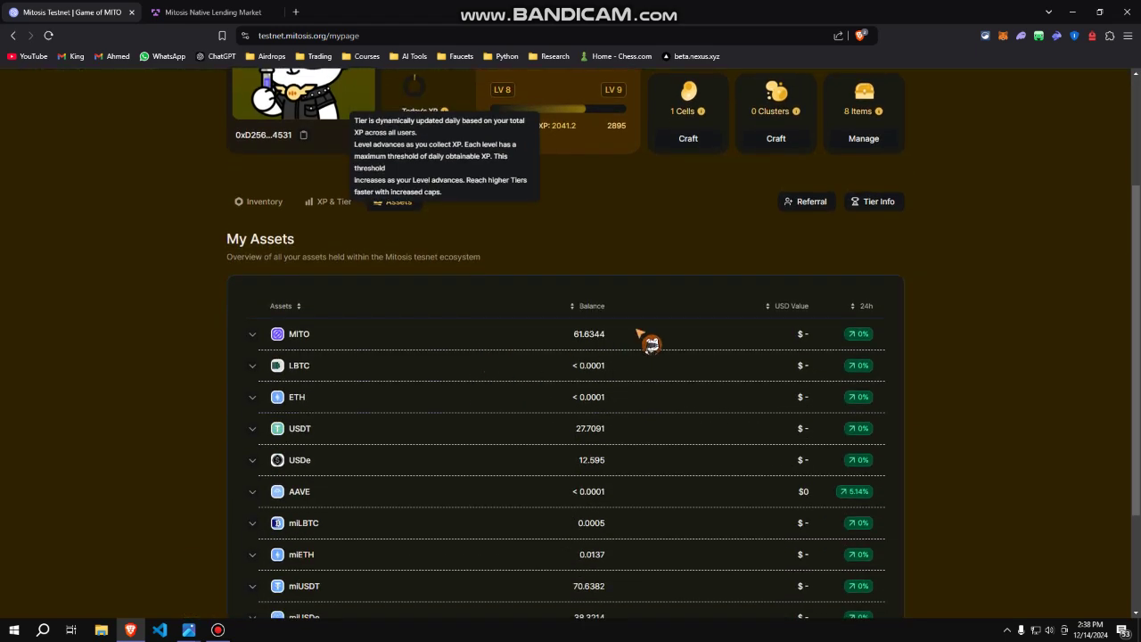
pyautogui.click(254, 335)
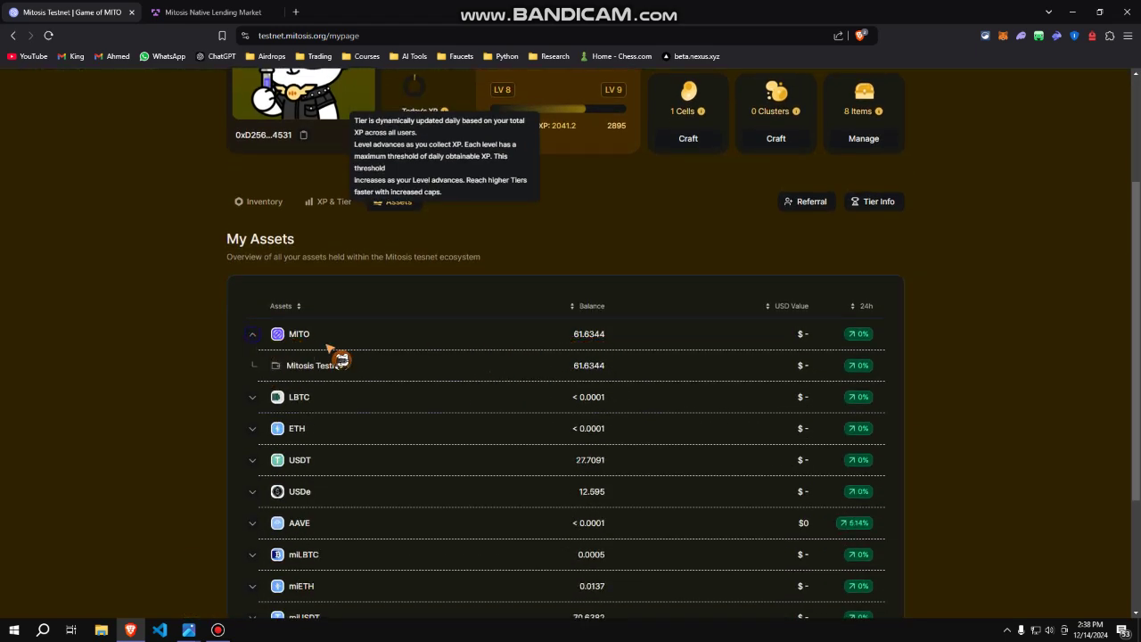
pyautogui.click(254, 335)
pyautogui.scroll(4, 412, 332)
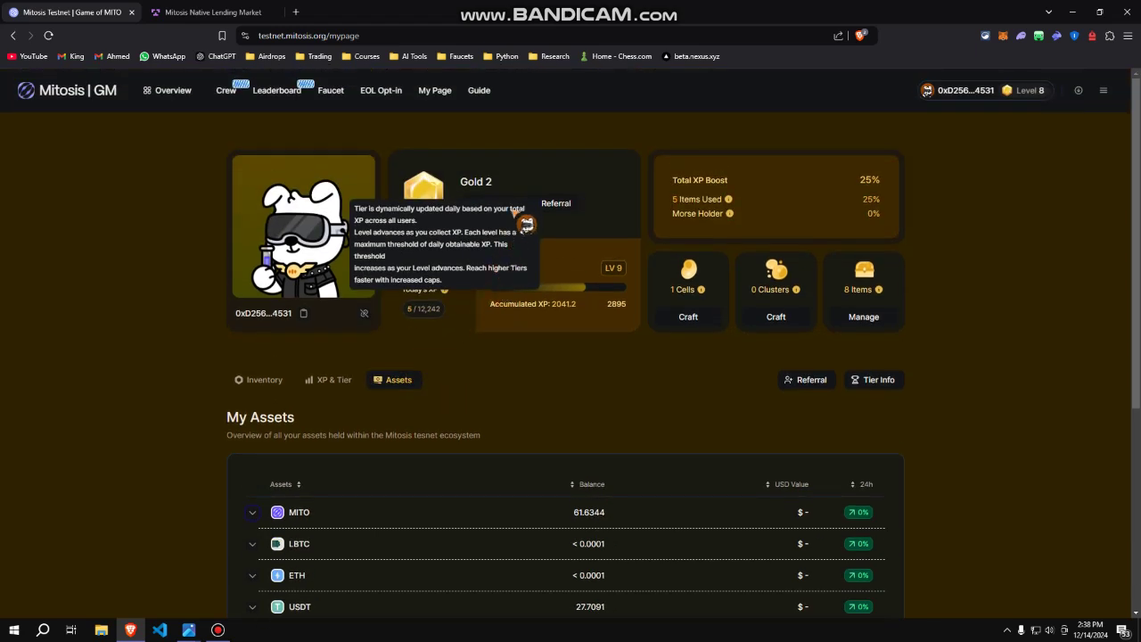